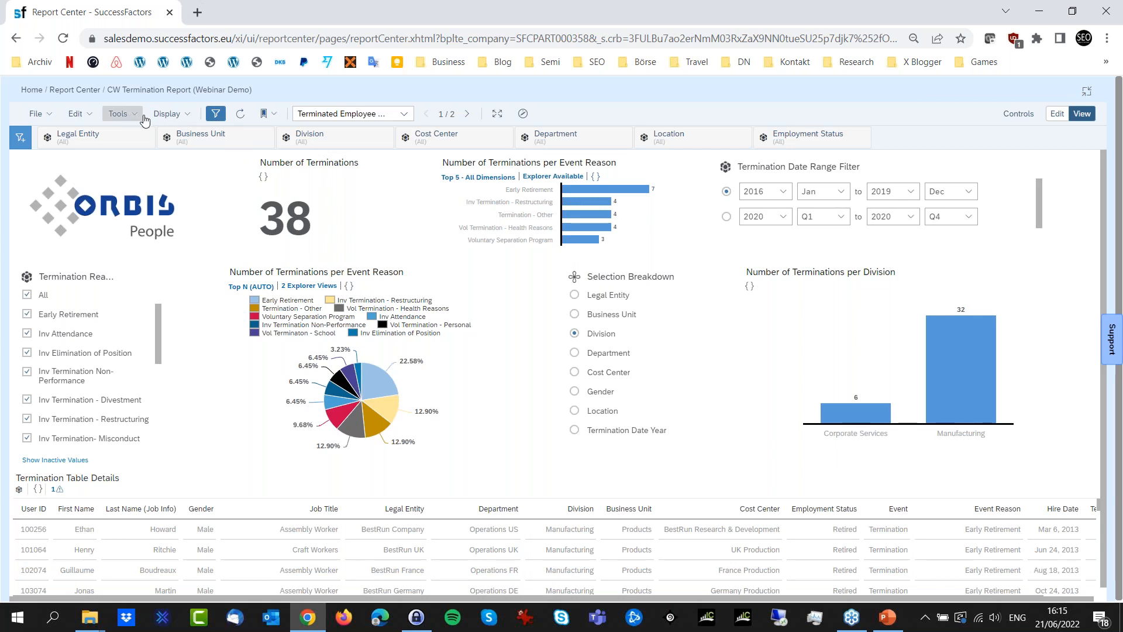
Display the report's pages as a tab bar above the content
click(182, 119)
click(189, 150)
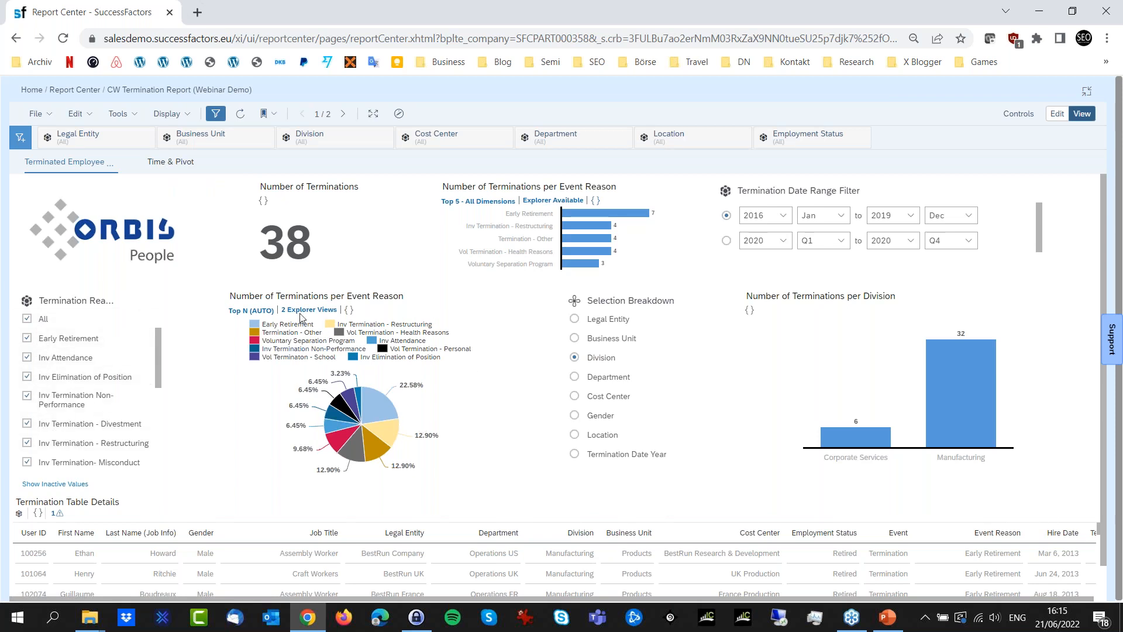
Filter the termination reasons to Early Retirement and Inv Attendance, and reselect all reasons
click(27, 319)
click(27, 338)
click(27, 357)
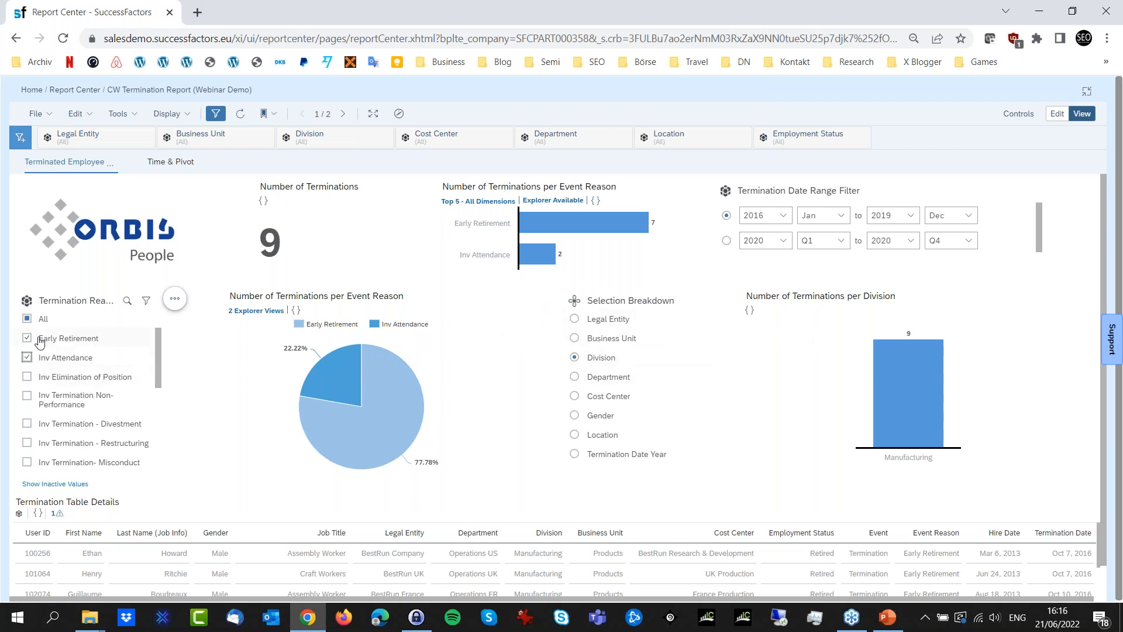
click(27, 319)
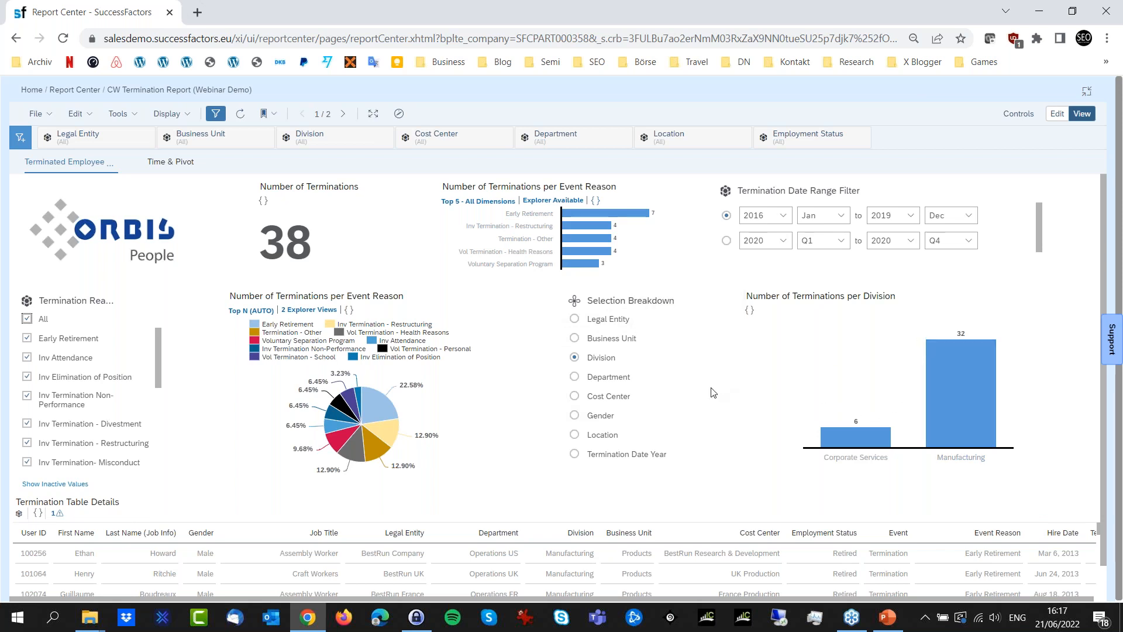
Break down the terminations bar chart by Legal Entity and open the dynamic text options for its title in edit mode
click(576, 320)
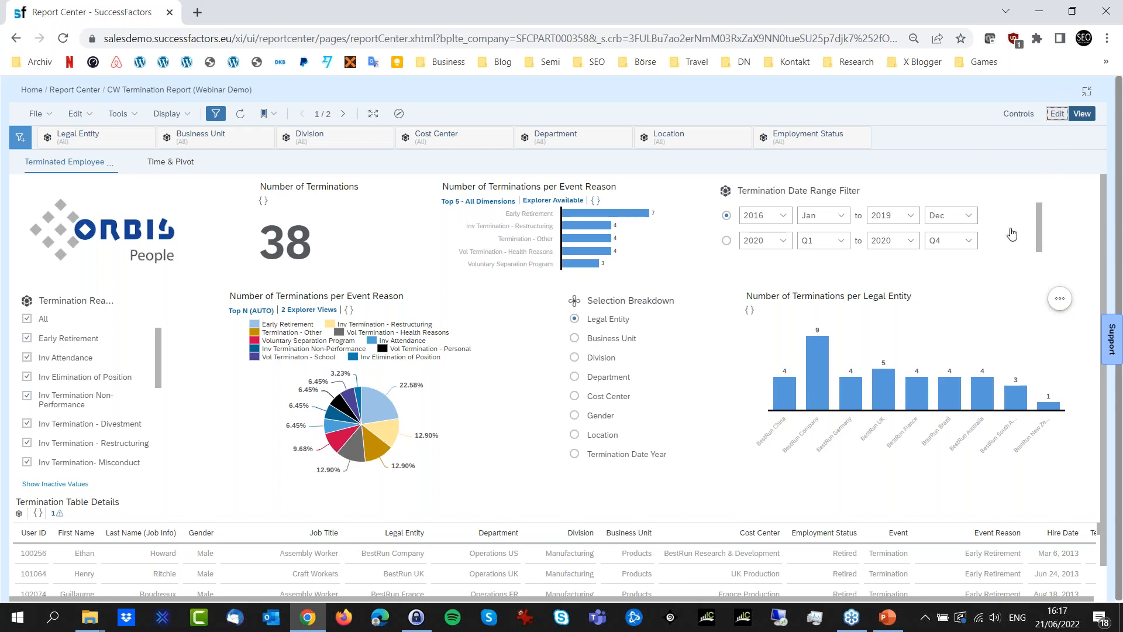
click(1056, 114)
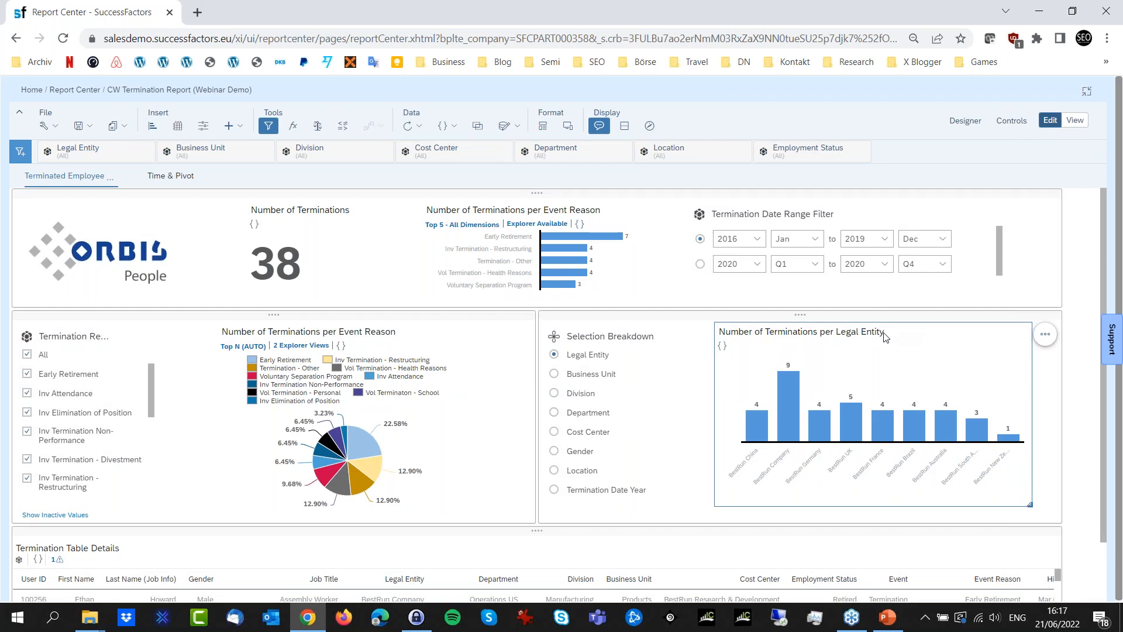
click(819, 337)
click(897, 336)
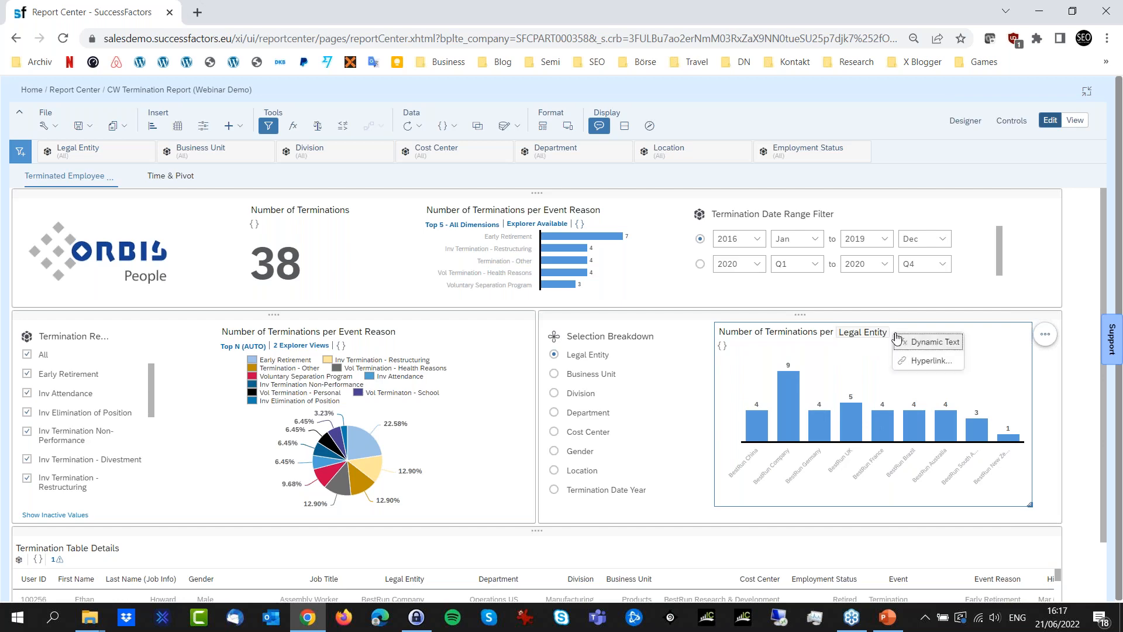
click(946, 345)
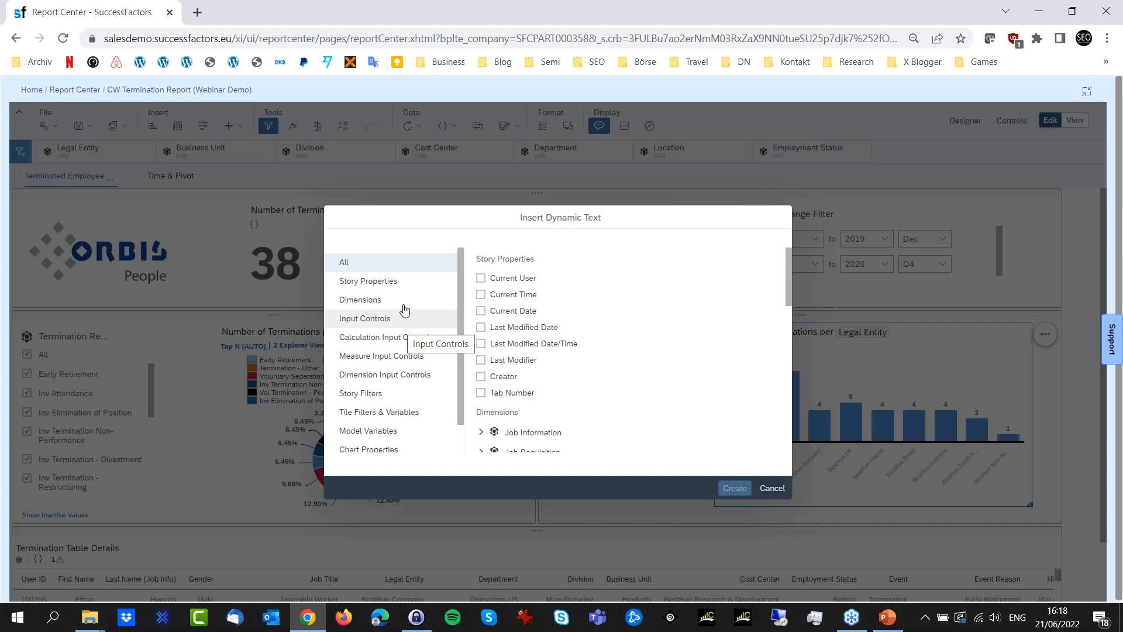
Review the available dynamic text categories, including Dimensions, without inserting any, and return the report to view mode
scroll(408, 289, down, 1)
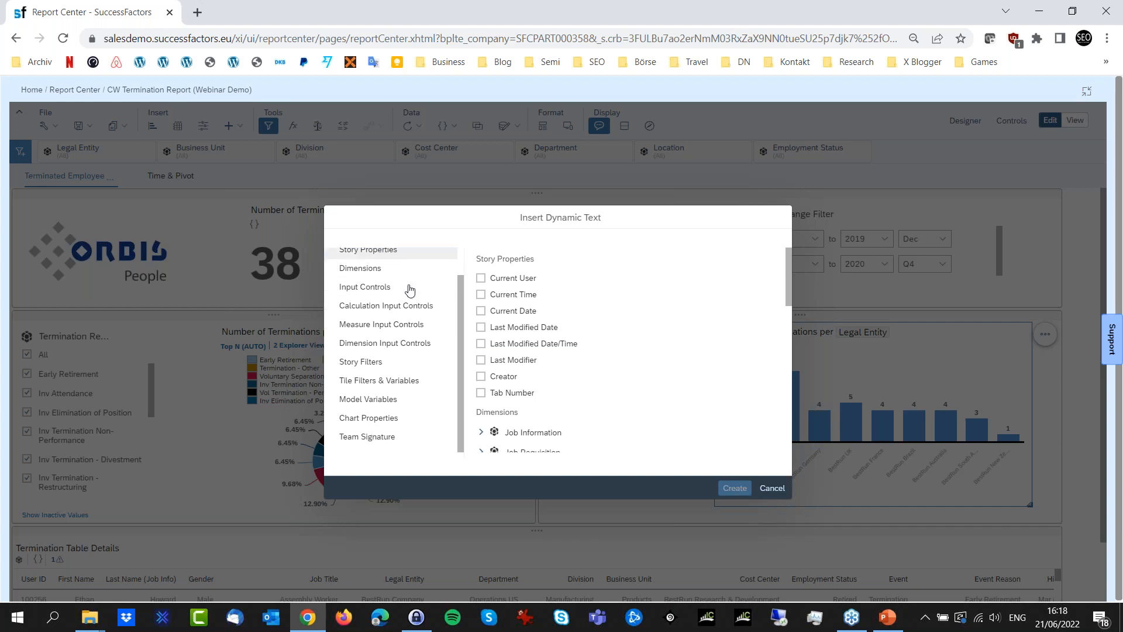
scroll(408, 296, up, 1)
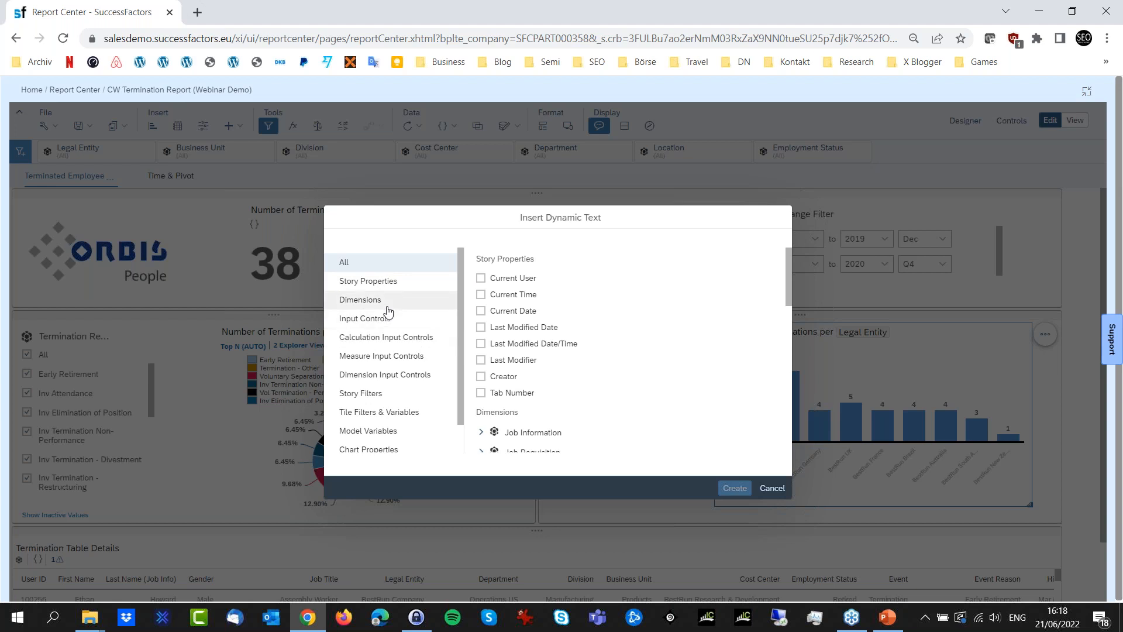
click(398, 304)
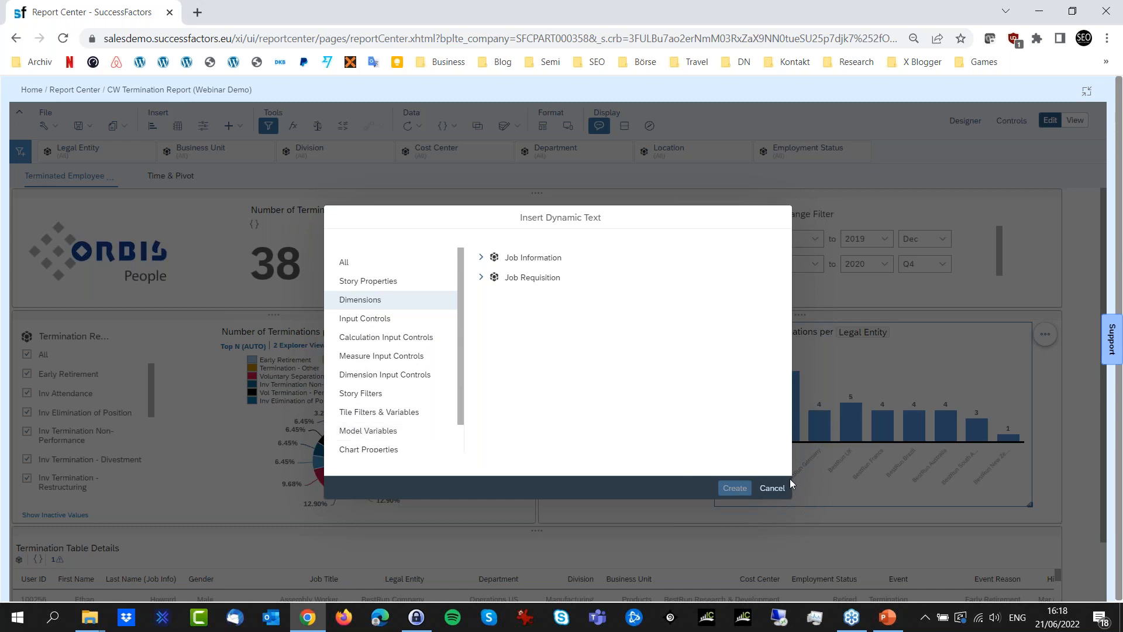
click(772, 489)
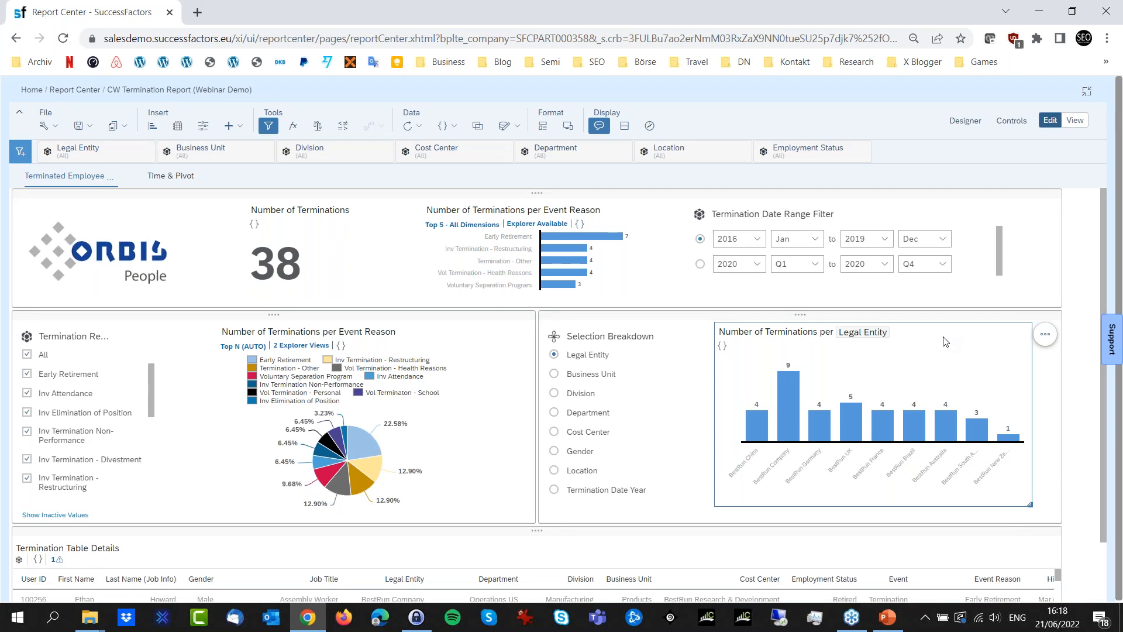
click(1043, 391)
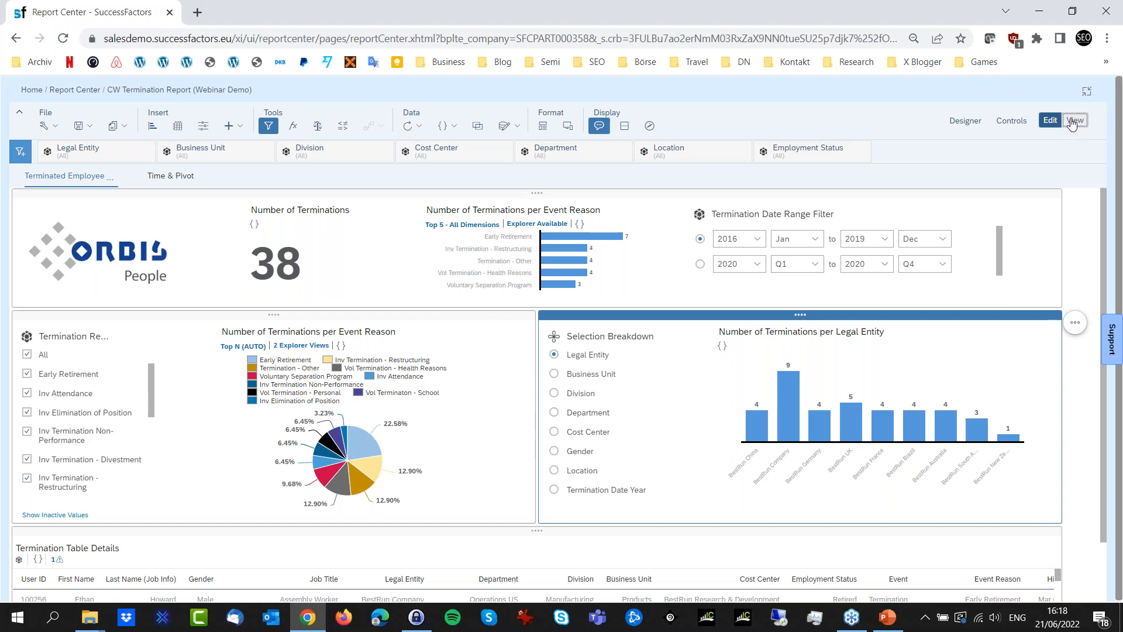
click(1073, 121)
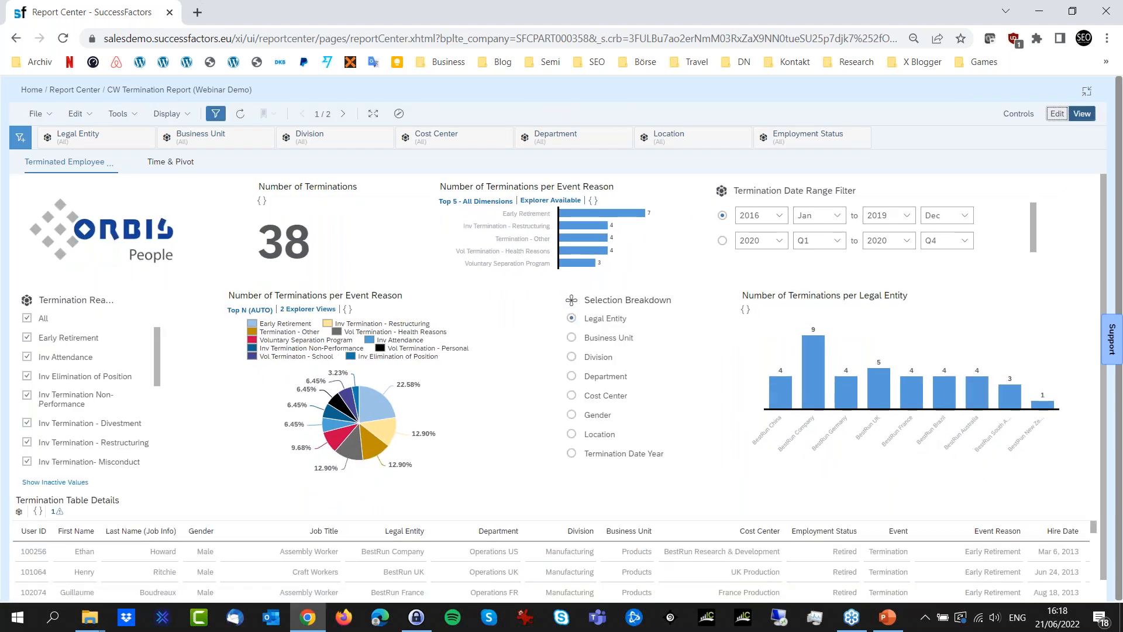
click(1057, 114)
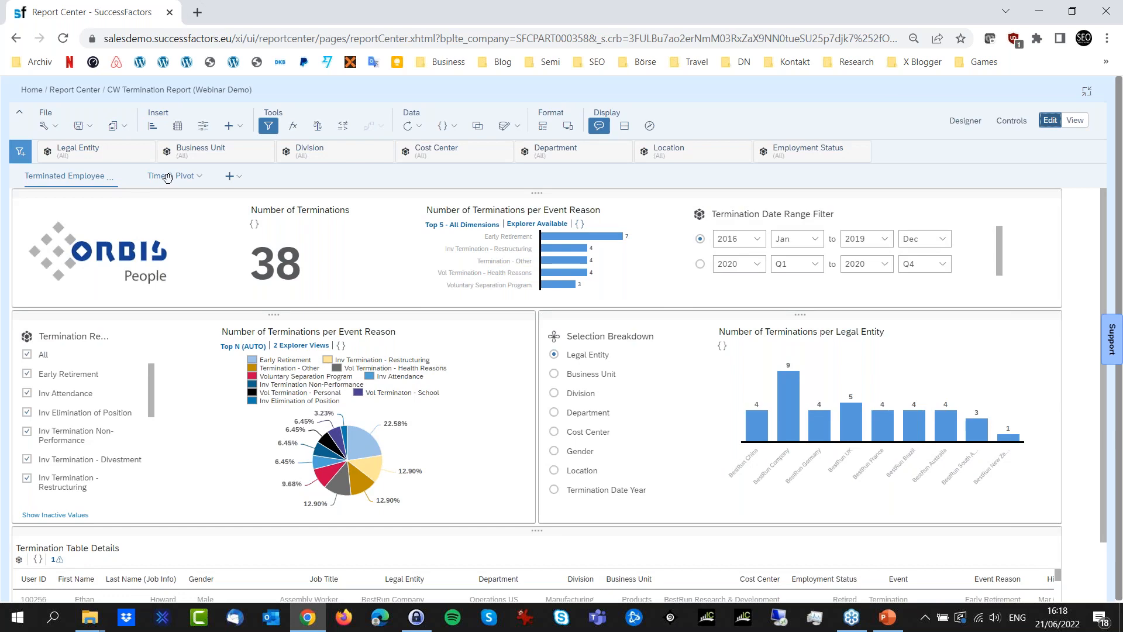
mouse_move(243, 346)
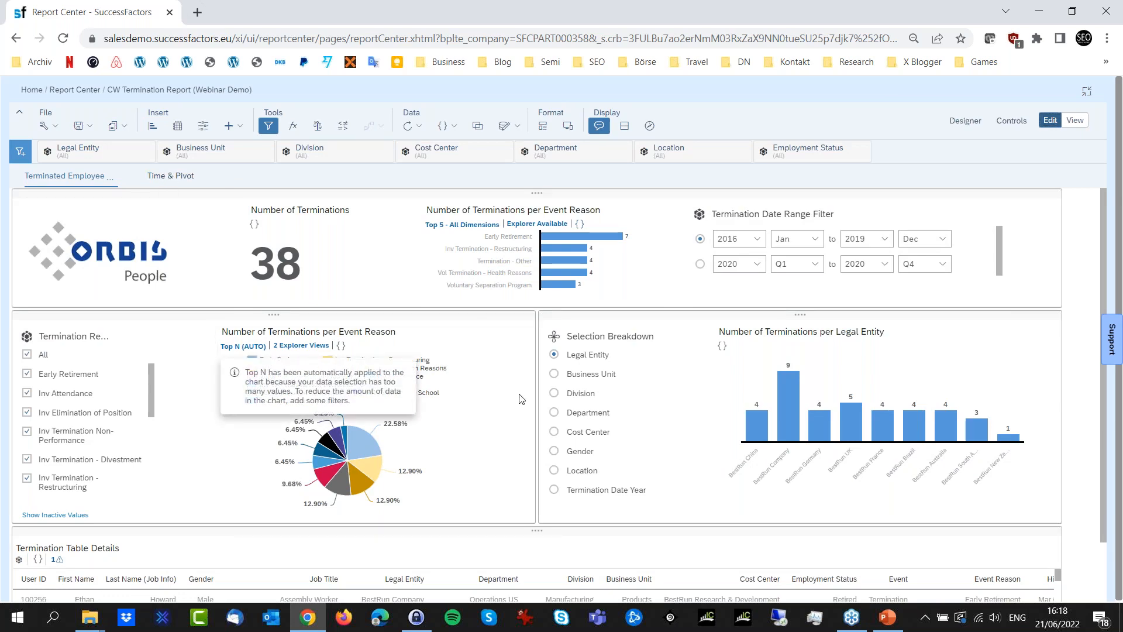
scroll(523, 399, down, 1)
scroll(551, 375, up, 2)
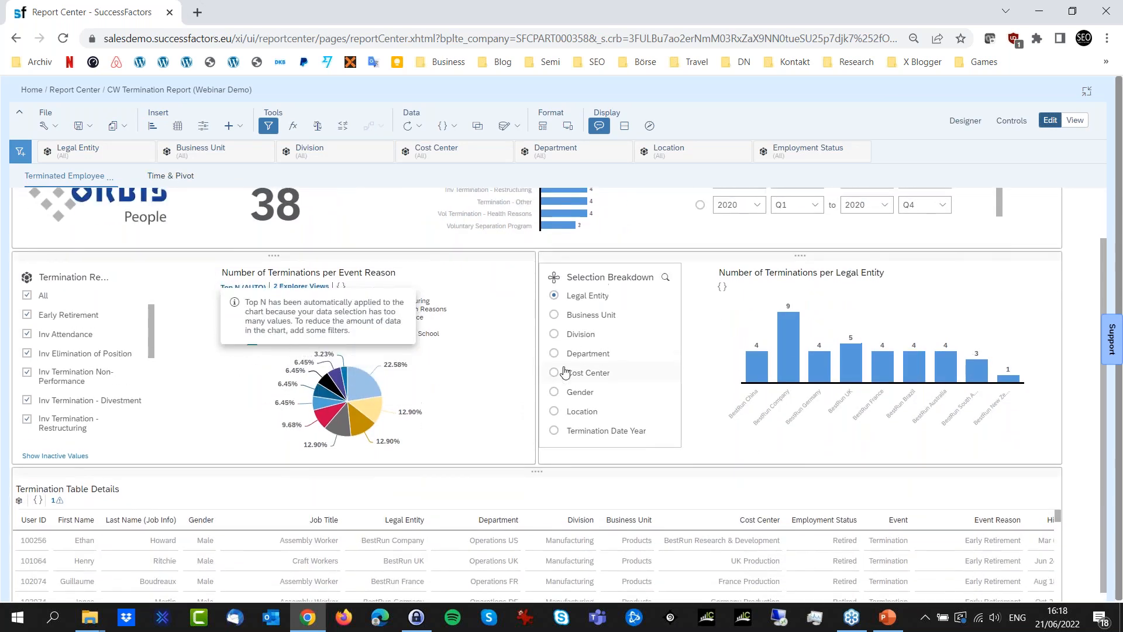
click(1074, 122)
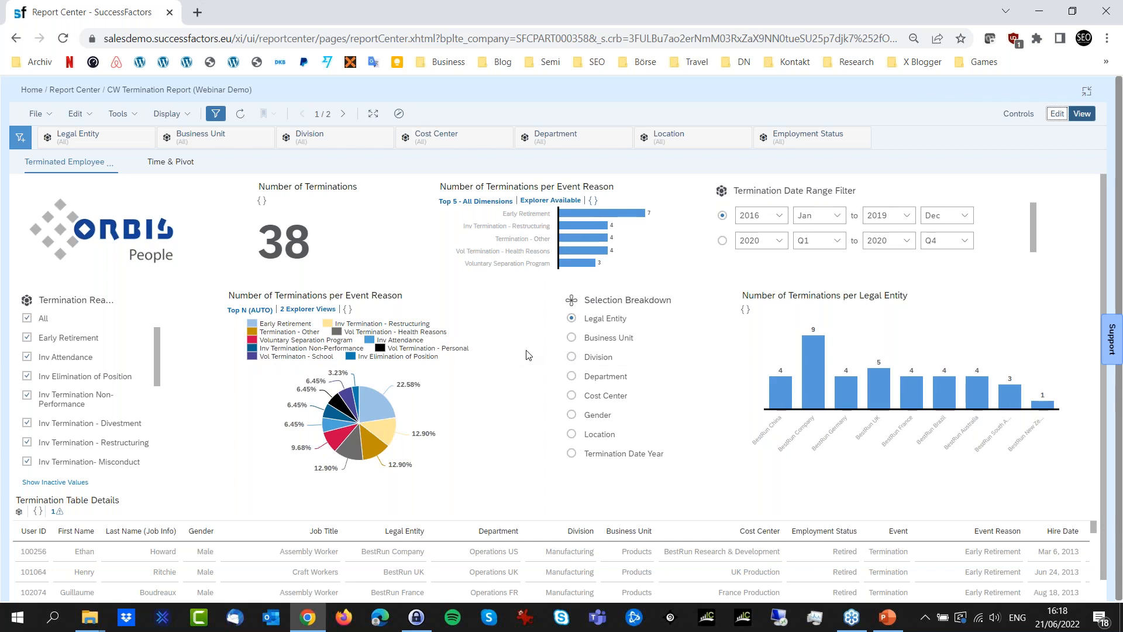
Filter the linked dashboard tiles by BestRun Company from the terminations per legal entity chart
scroll(529, 353, down, 1)
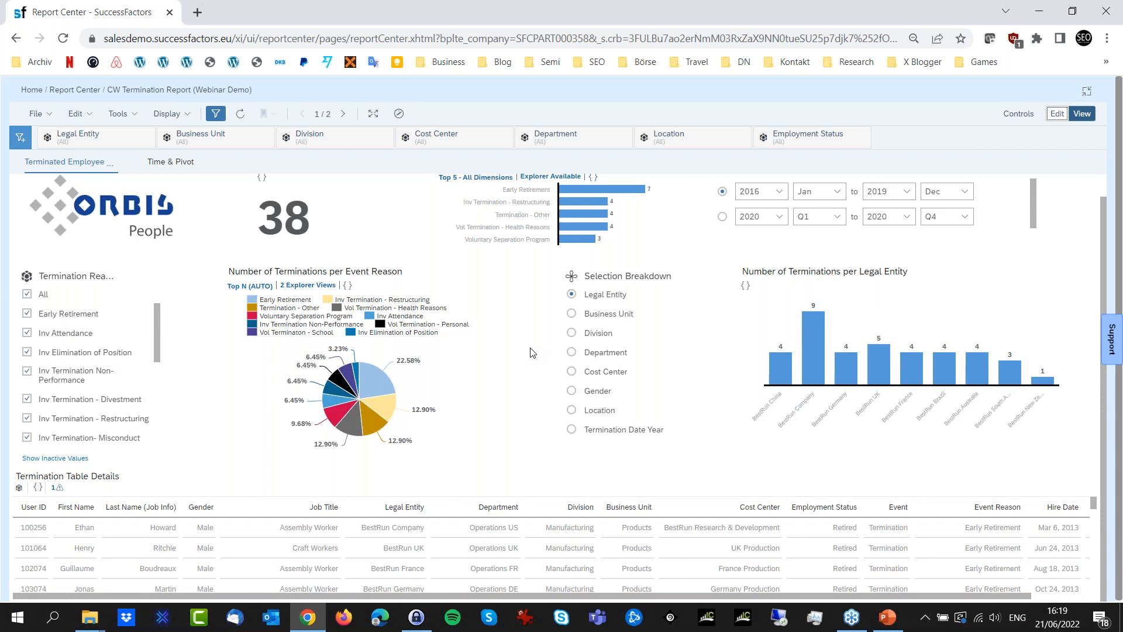
scroll(535, 354, down, 1)
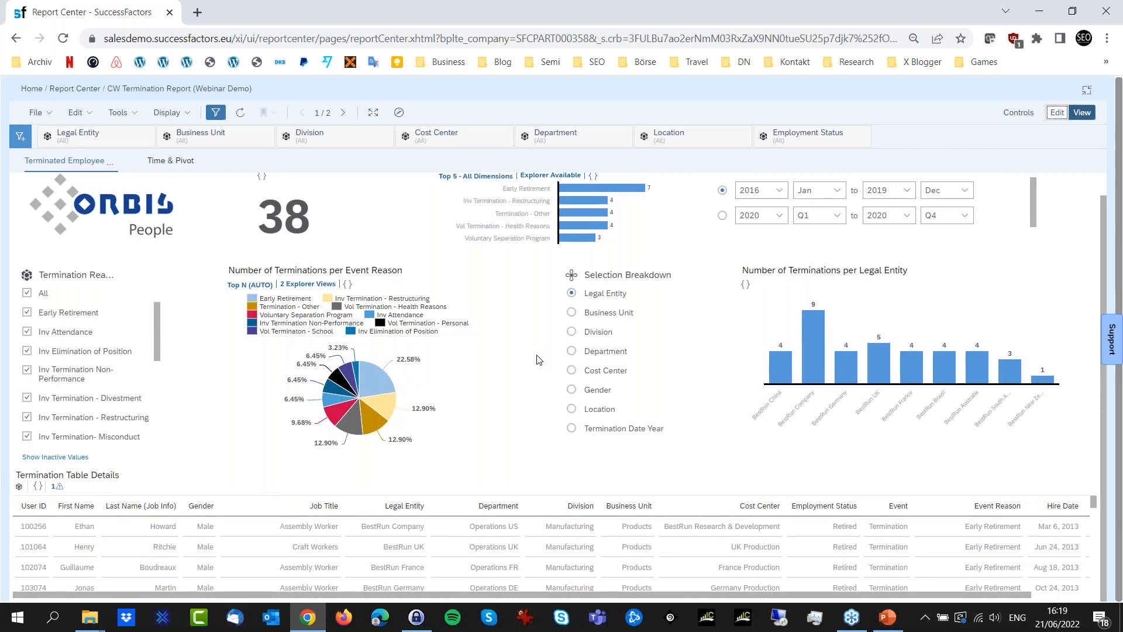
mouse_move(816, 330)
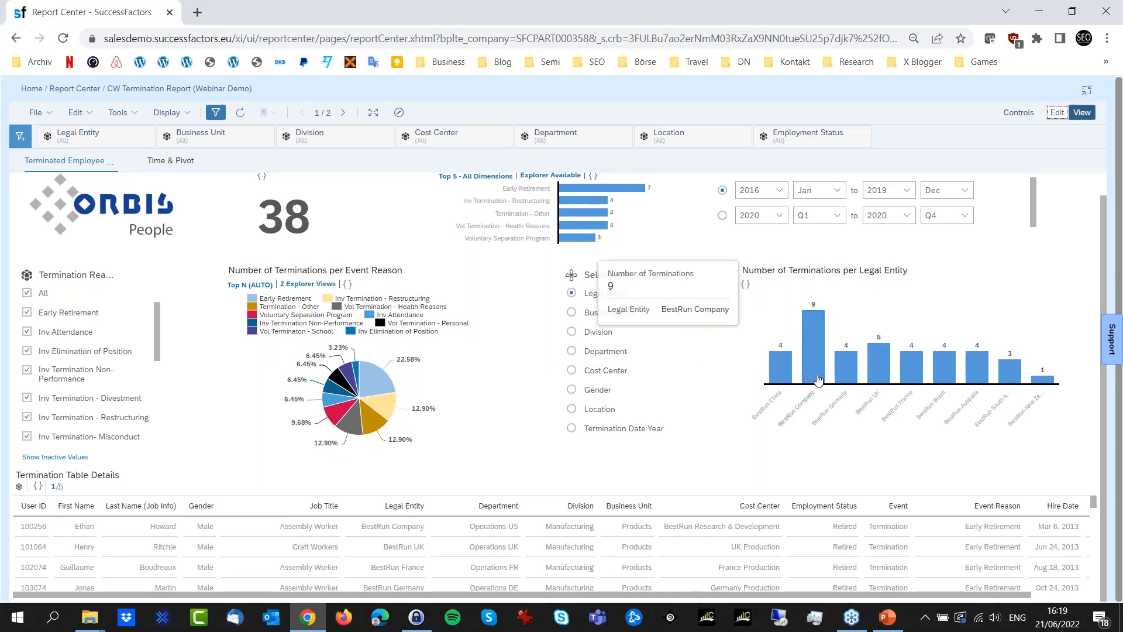
click(817, 343)
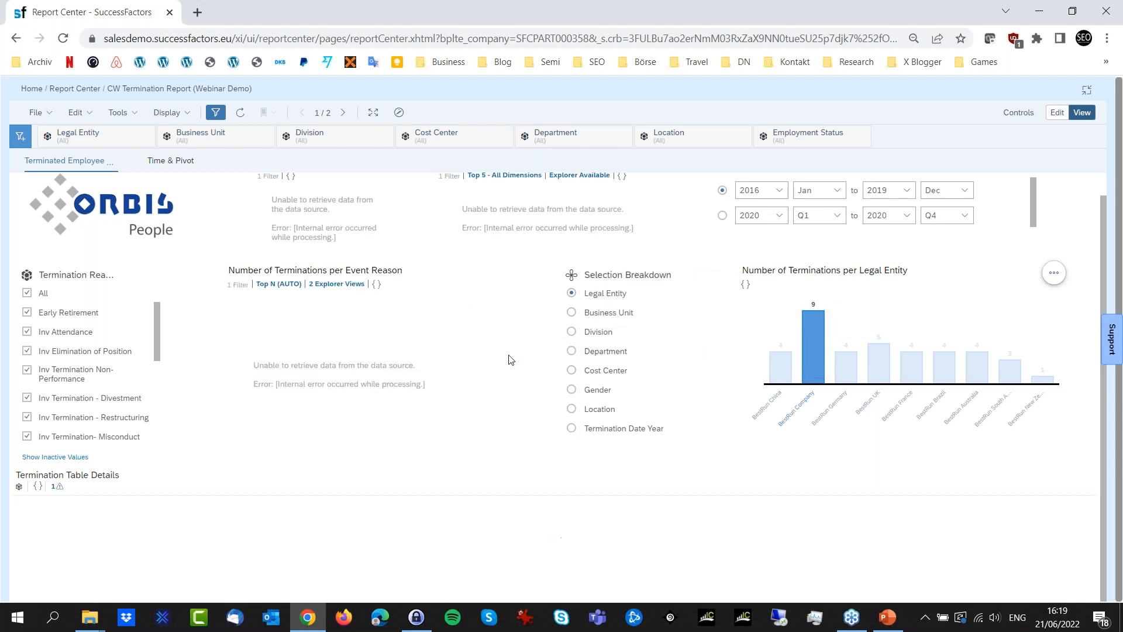
scroll(515, 362, up, 1)
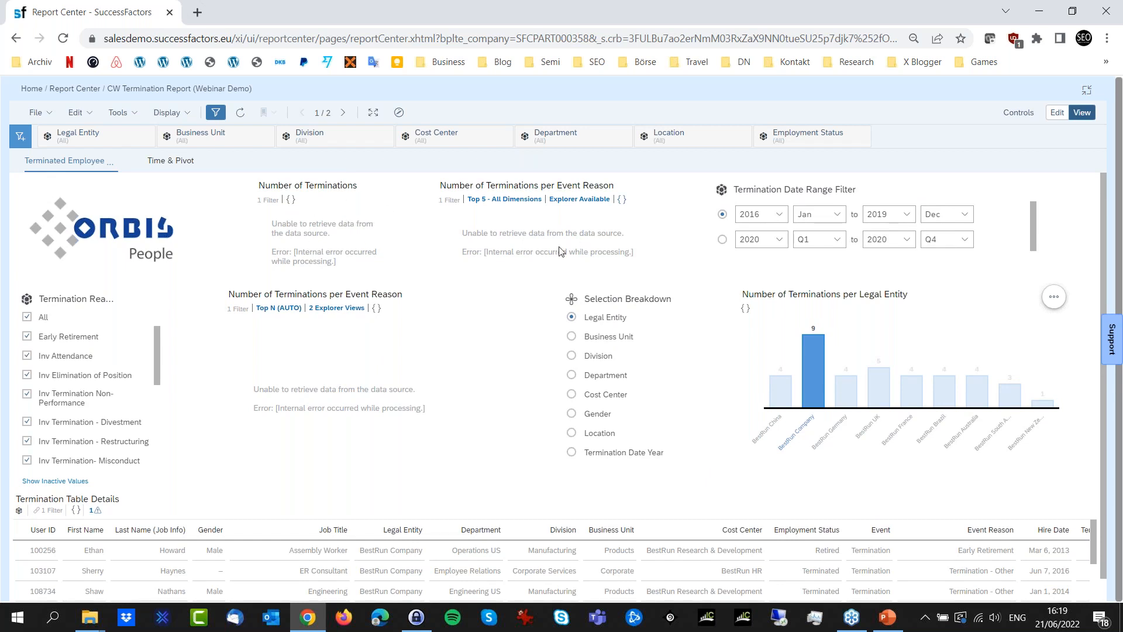
Change the selection breakdown to Division and filter the linked tiles by Corporate Services from the bar chart
mouse_move(821, 421)
click(596, 356)
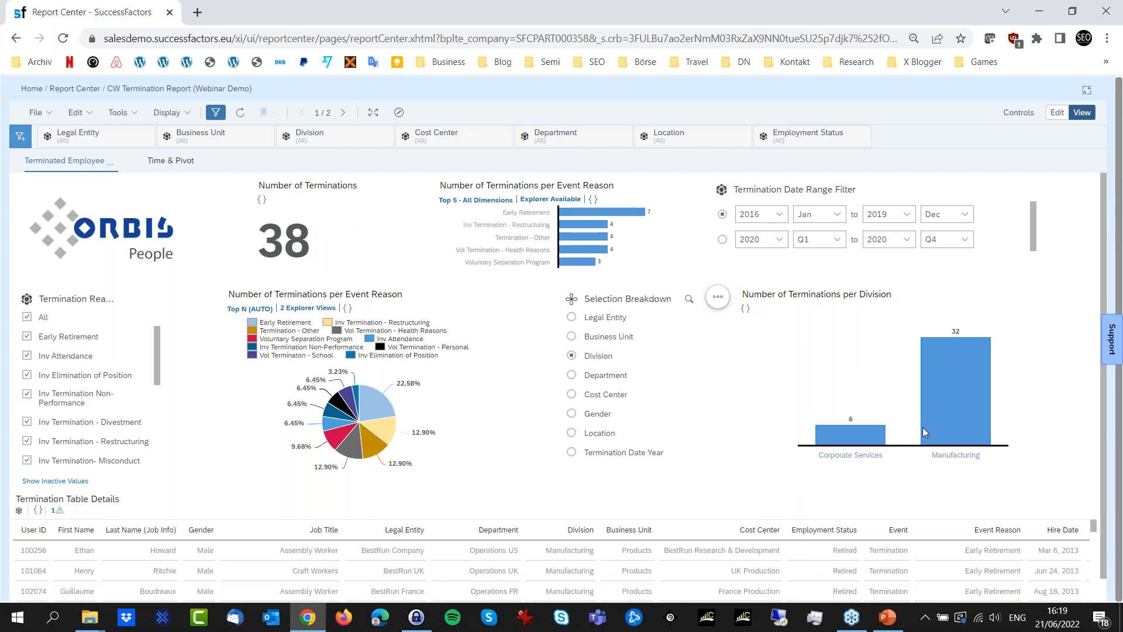
click(860, 437)
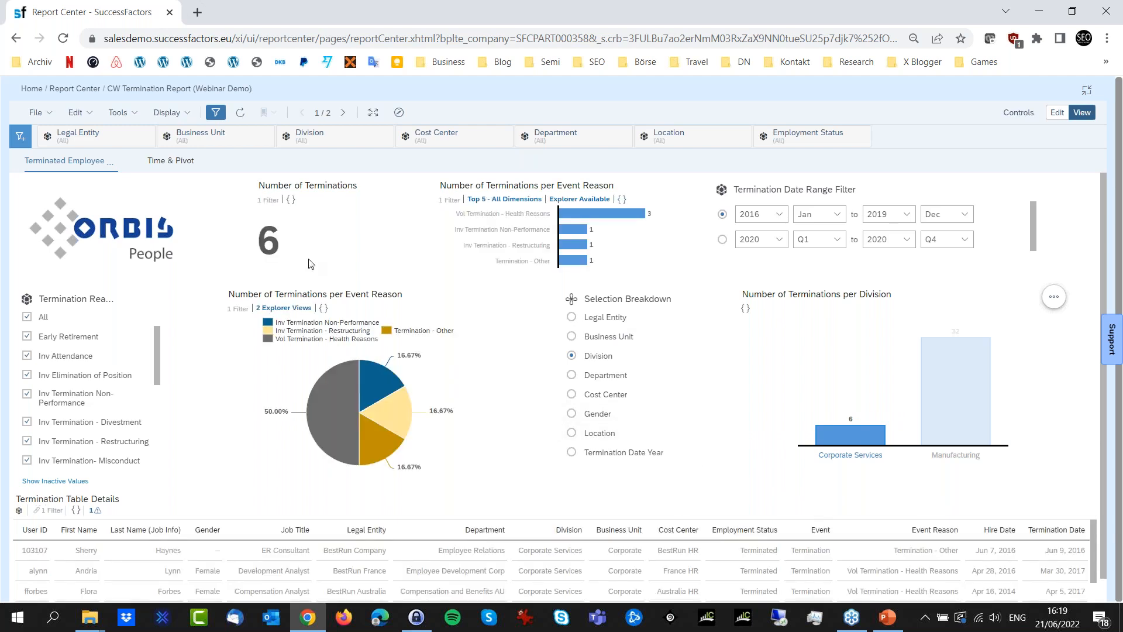
click(863, 441)
Examine the termination details and charts for Corporate Services, and clear that division filter from the bar chart
scroll(803, 488, down, 1)
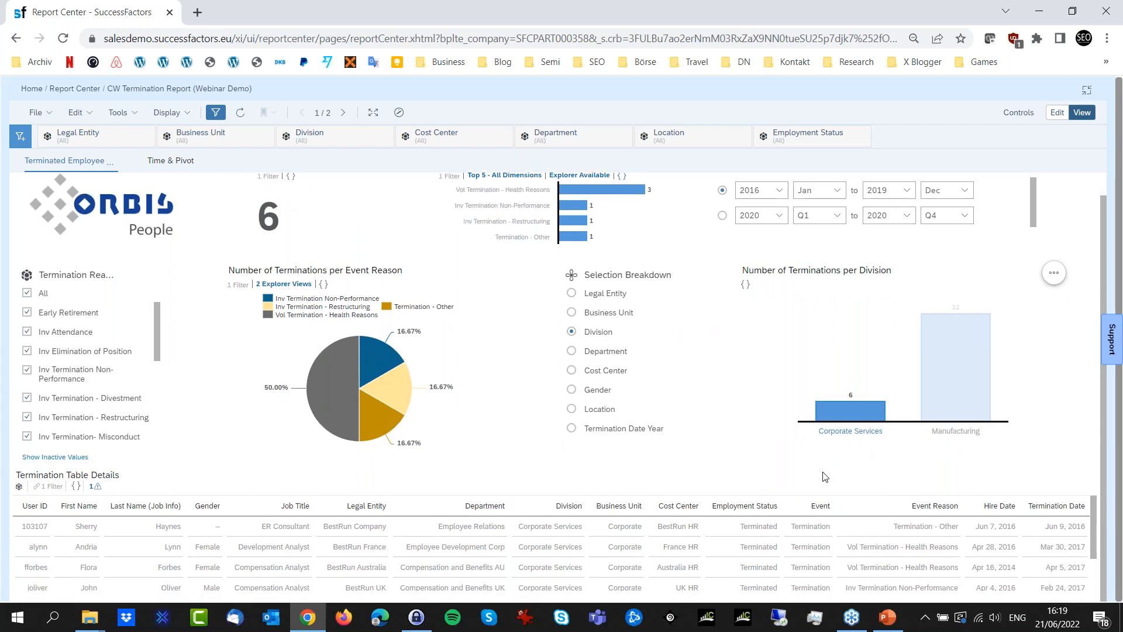
scroll(574, 538, down, 1)
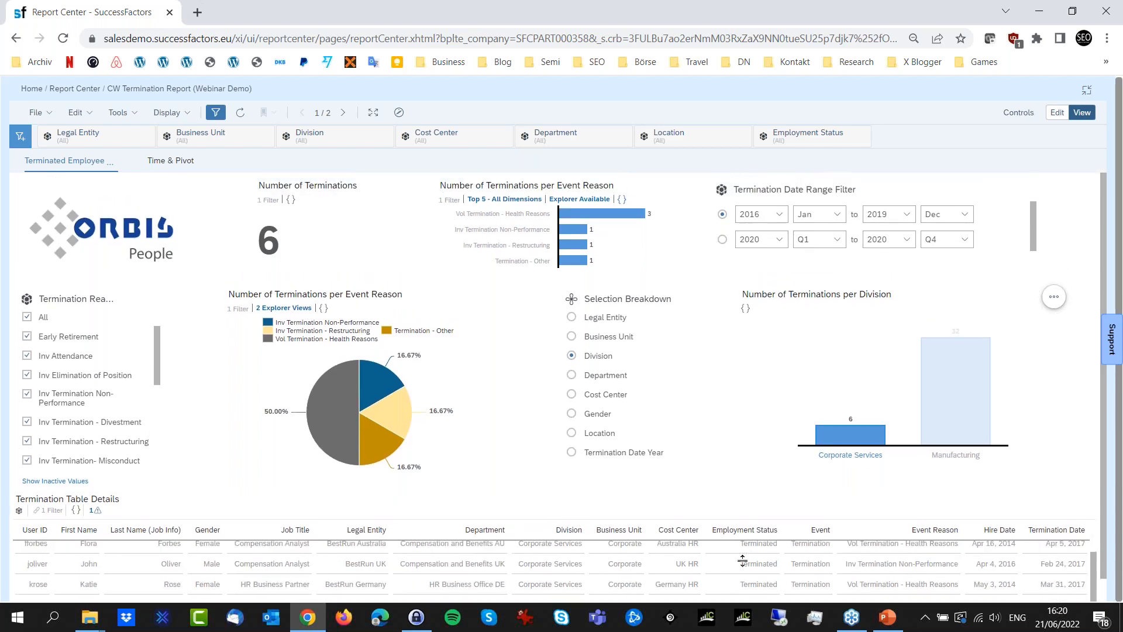
scroll(813, 549, up, 2)
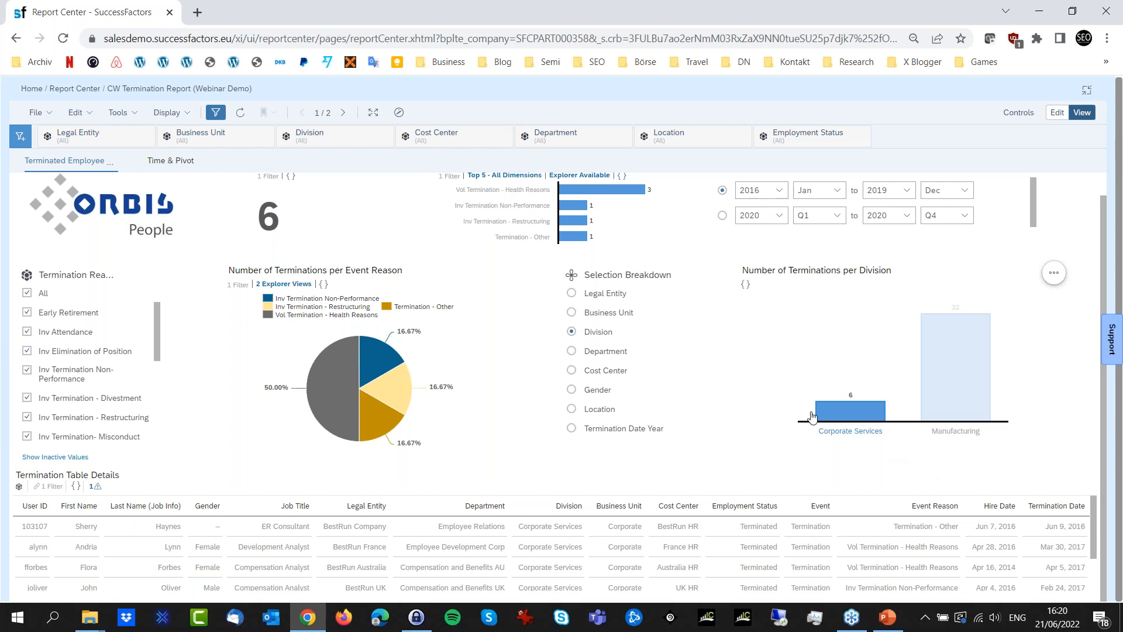
scroll(713, 329, up, 1)
mouse_move(582, 219)
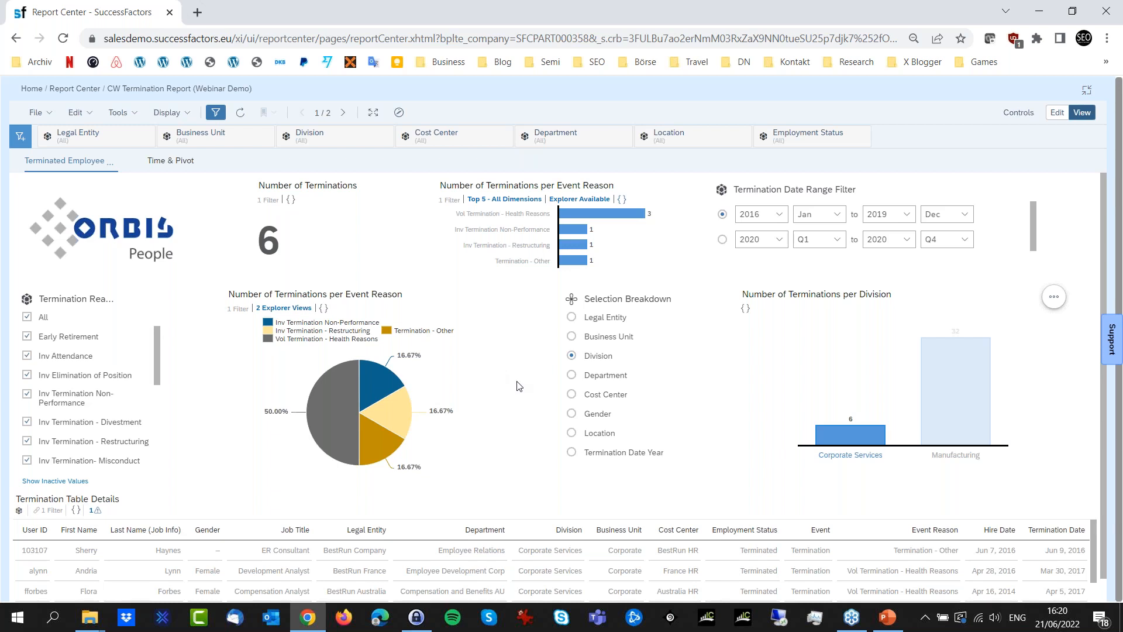
mouse_move(853, 440)
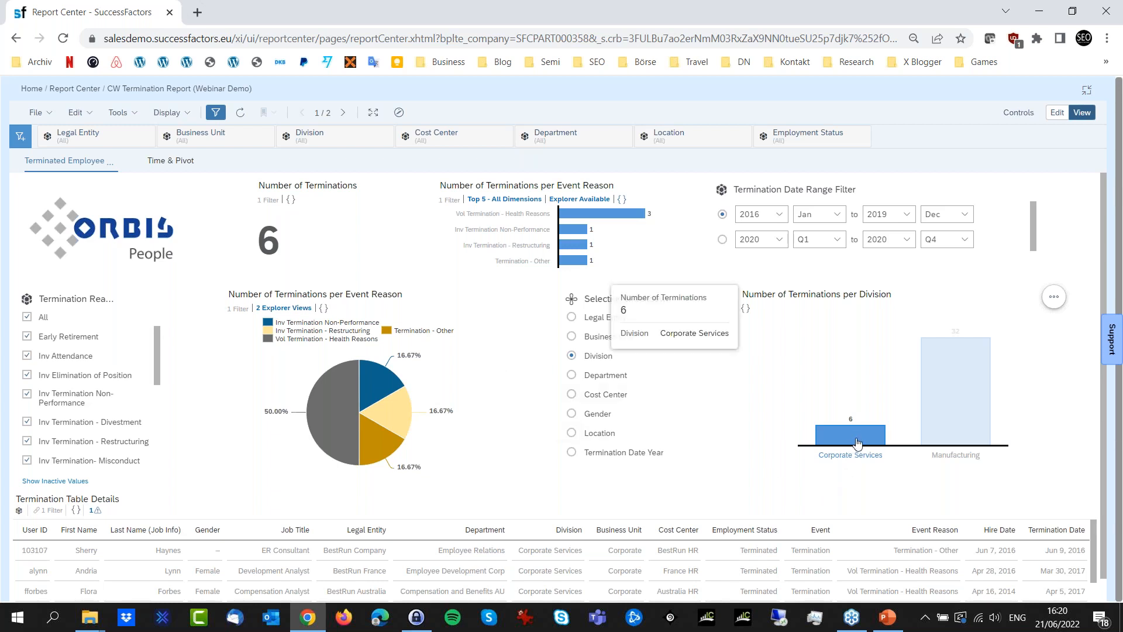
click(857, 442)
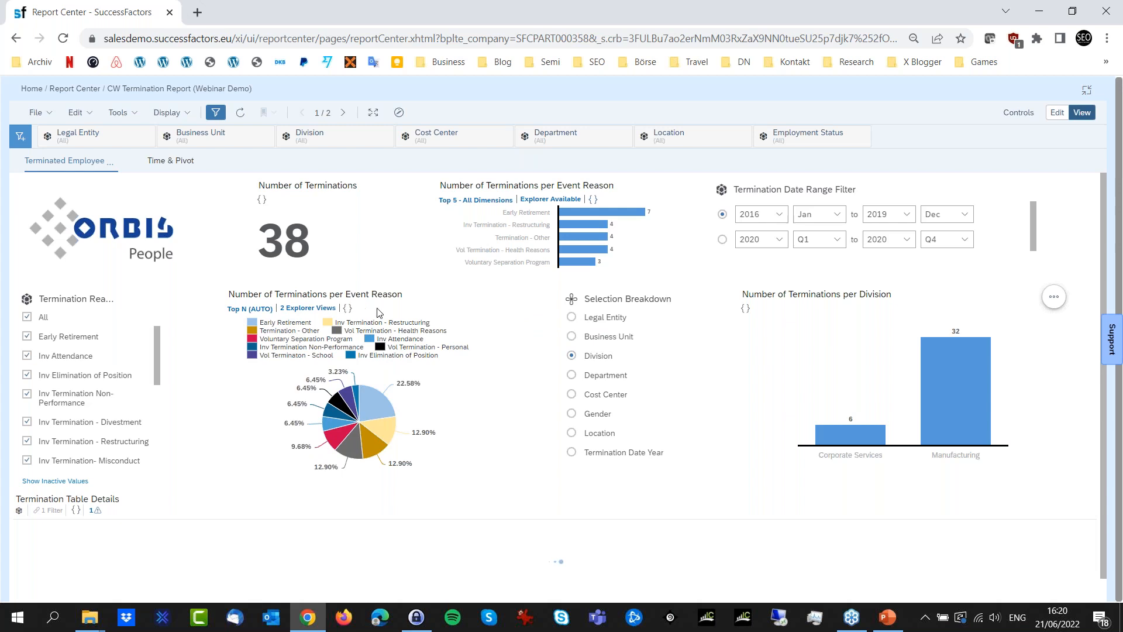
Select the Early Retirement slice in the event reason pie chart and clear the selection
mouse_move(391, 405)
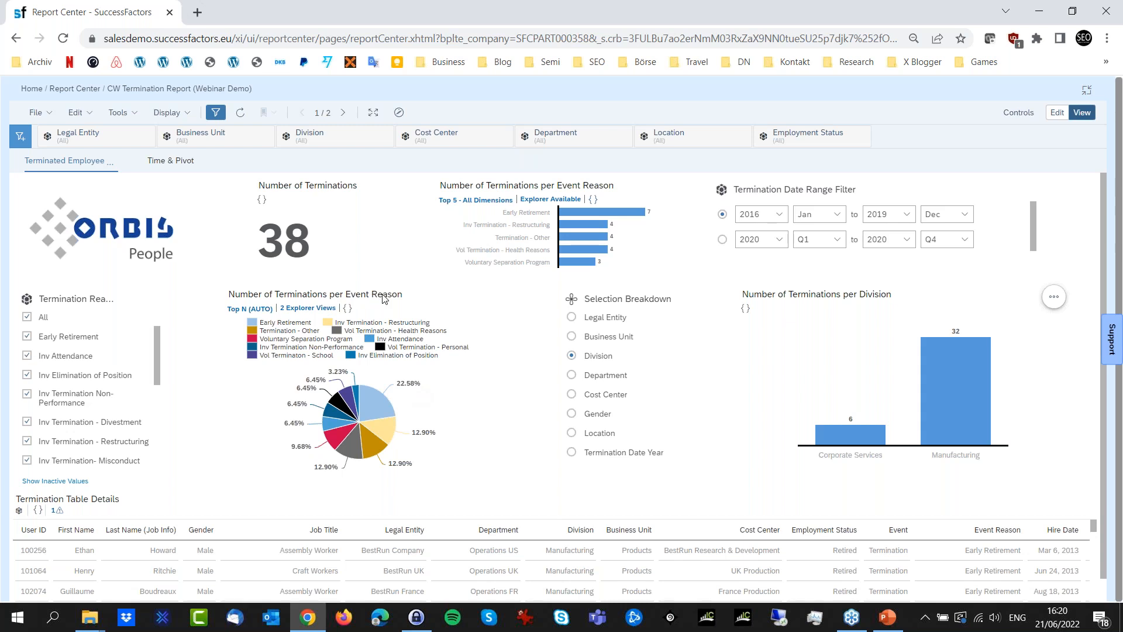
click(379, 411)
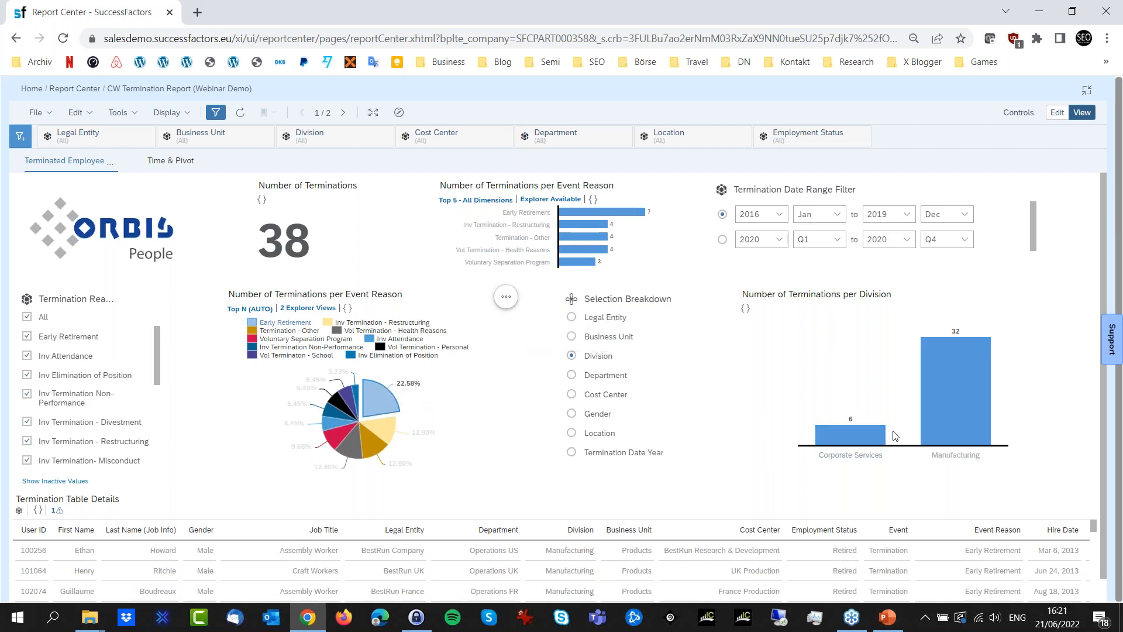
mouse_move(374, 403)
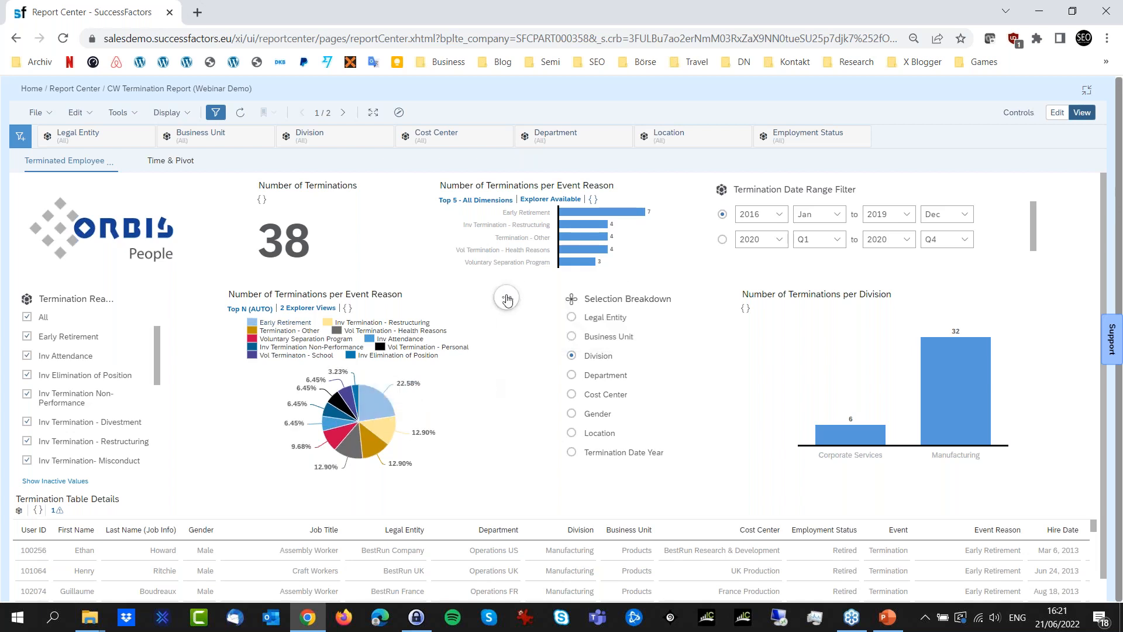
Check the actions offered for the event reason pie chart in view mode and switch the report to edit mode
click(506, 298)
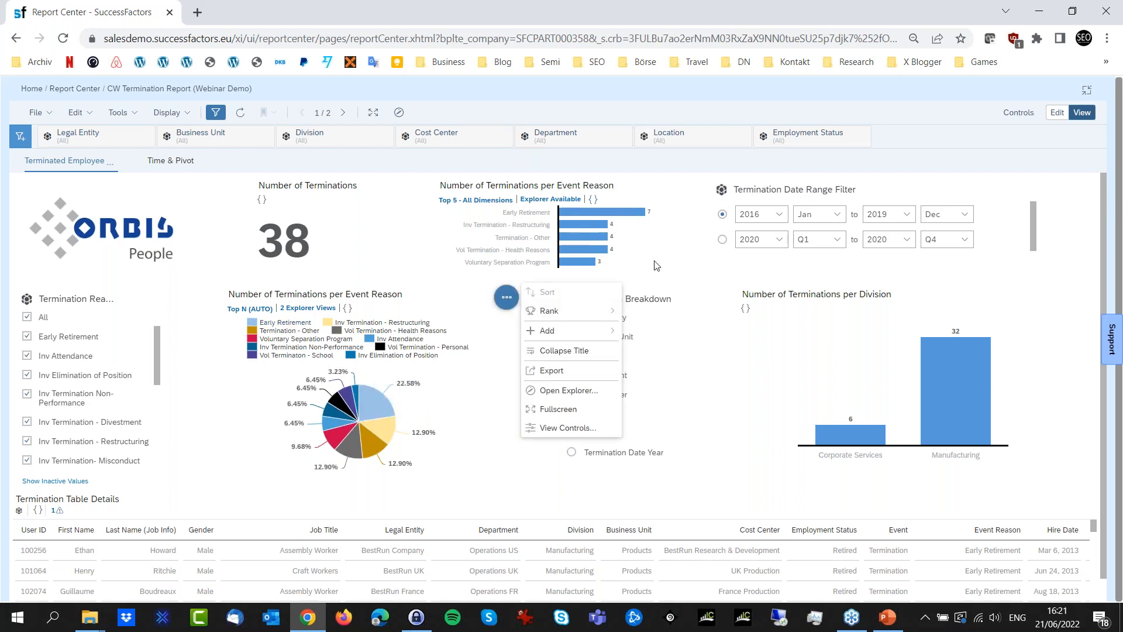
click(1056, 114)
click(1055, 114)
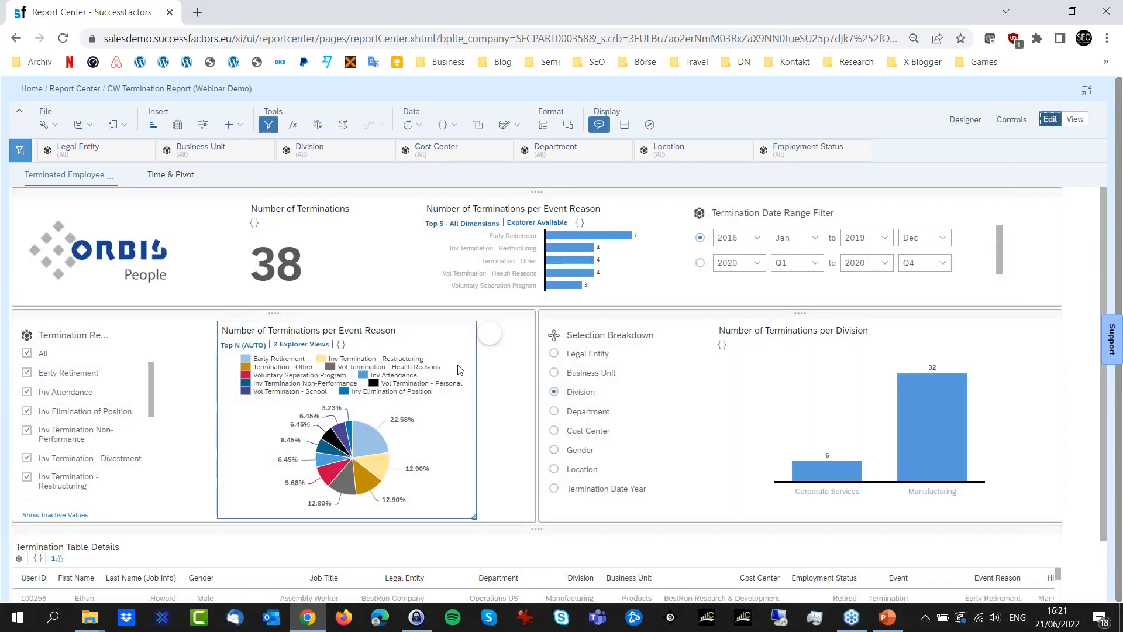
Link the event reason pie chart to Number of Terminations per Division and Termination Table Details only, with Filter on Data Point Selection enabled
click(489, 336)
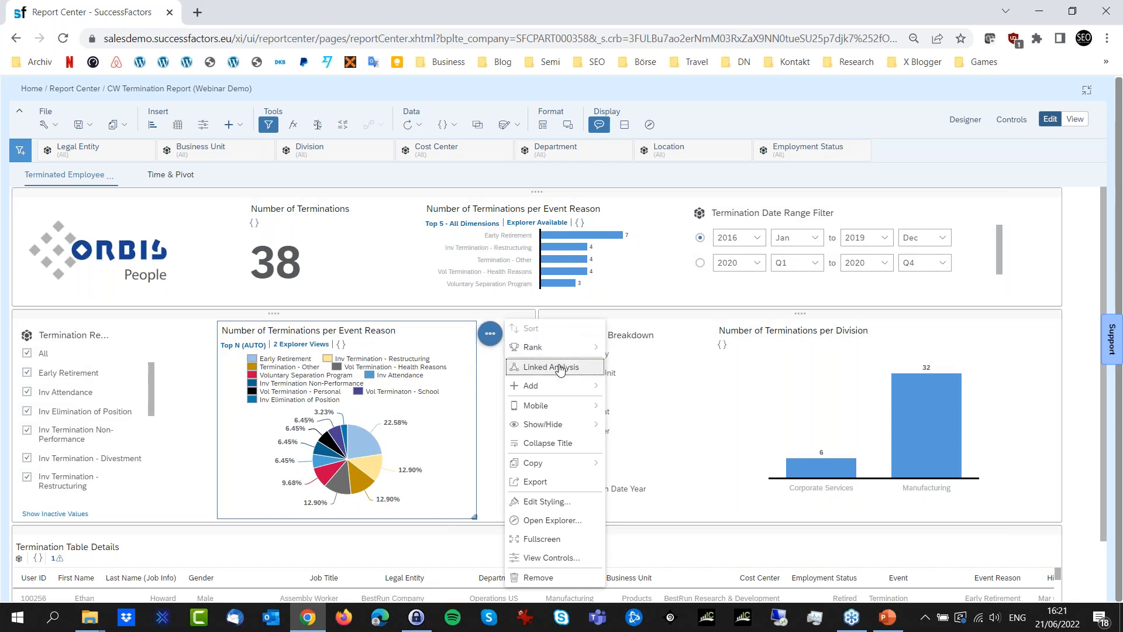
click(547, 367)
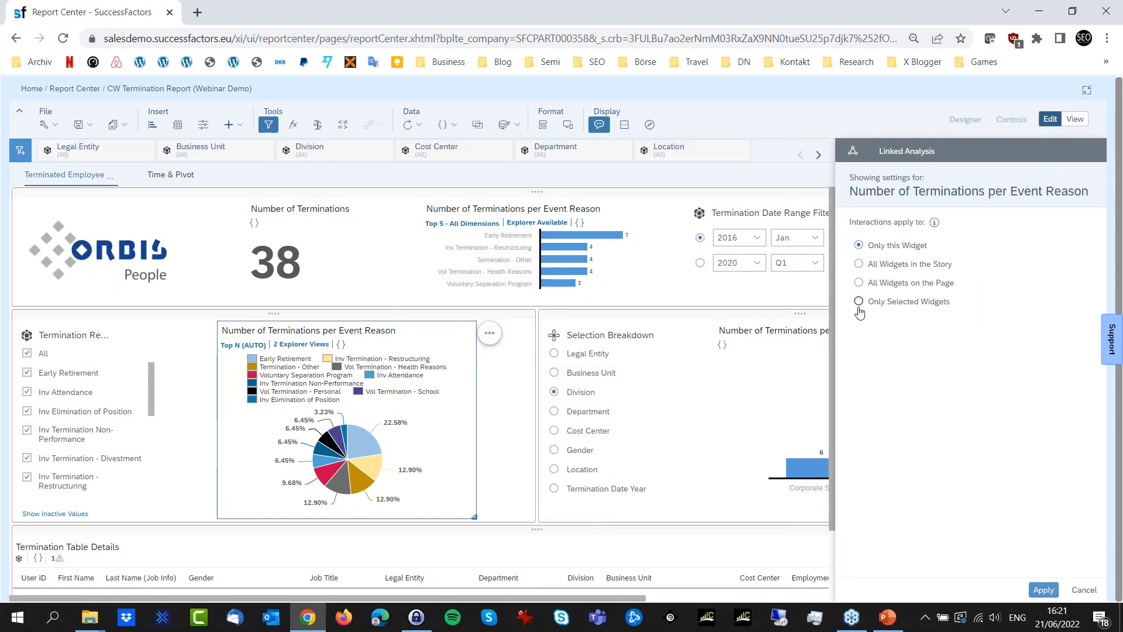
click(858, 301)
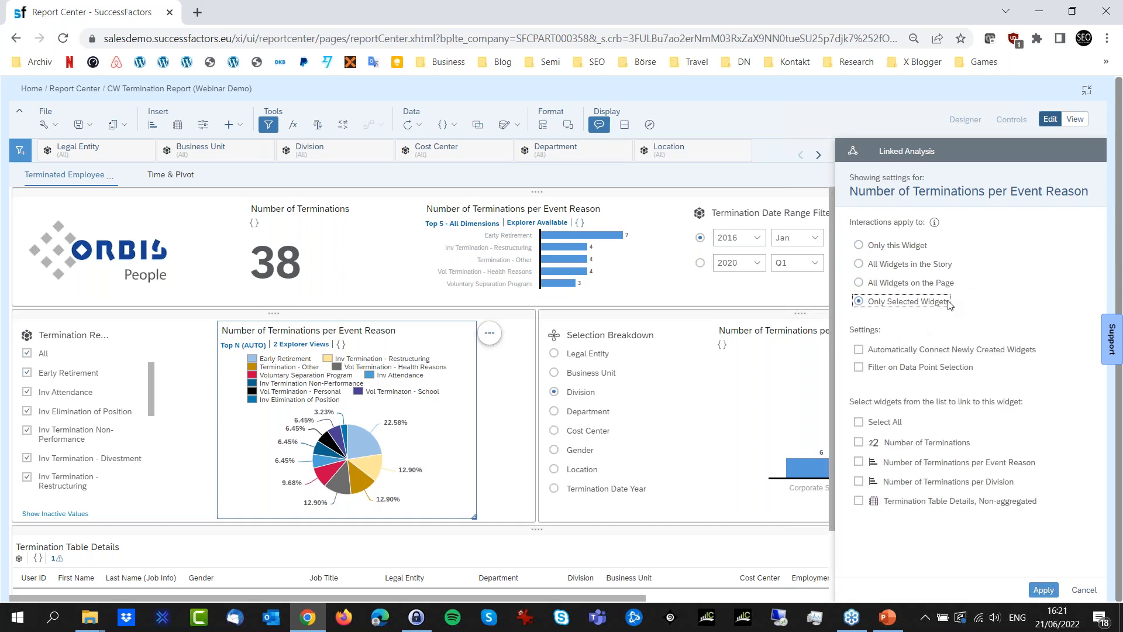
click(858, 367)
click(858, 501)
click(860, 481)
click(1043, 590)
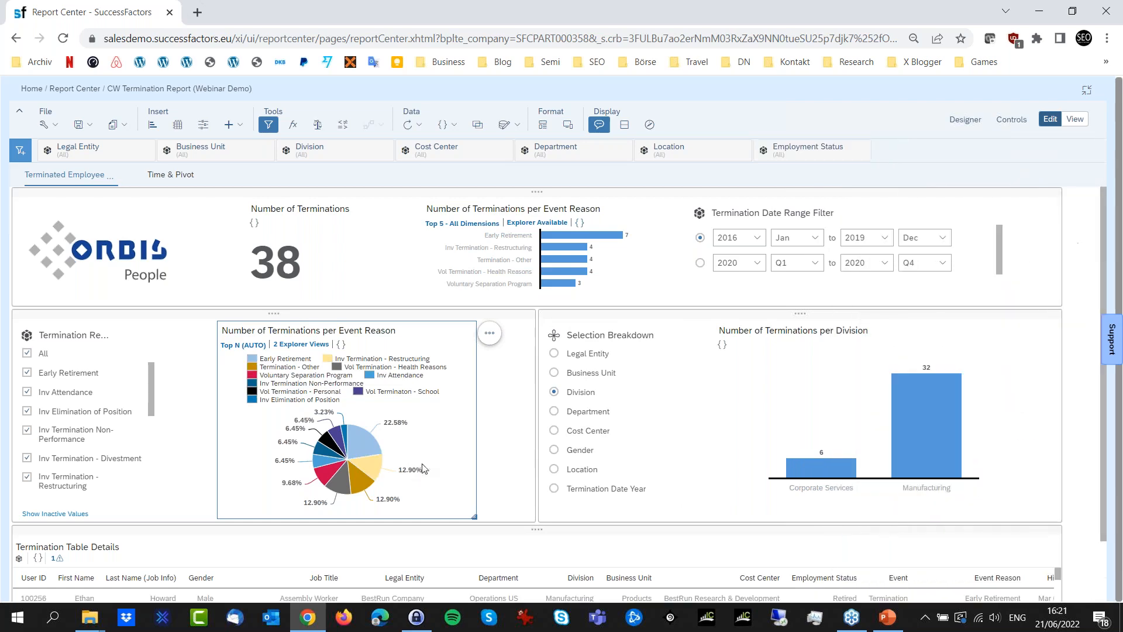
Filter the linked division chart and details table by the pie chart's Early Retirement slice, and clear the selection
mouse_move(364, 446)
click(363, 446)
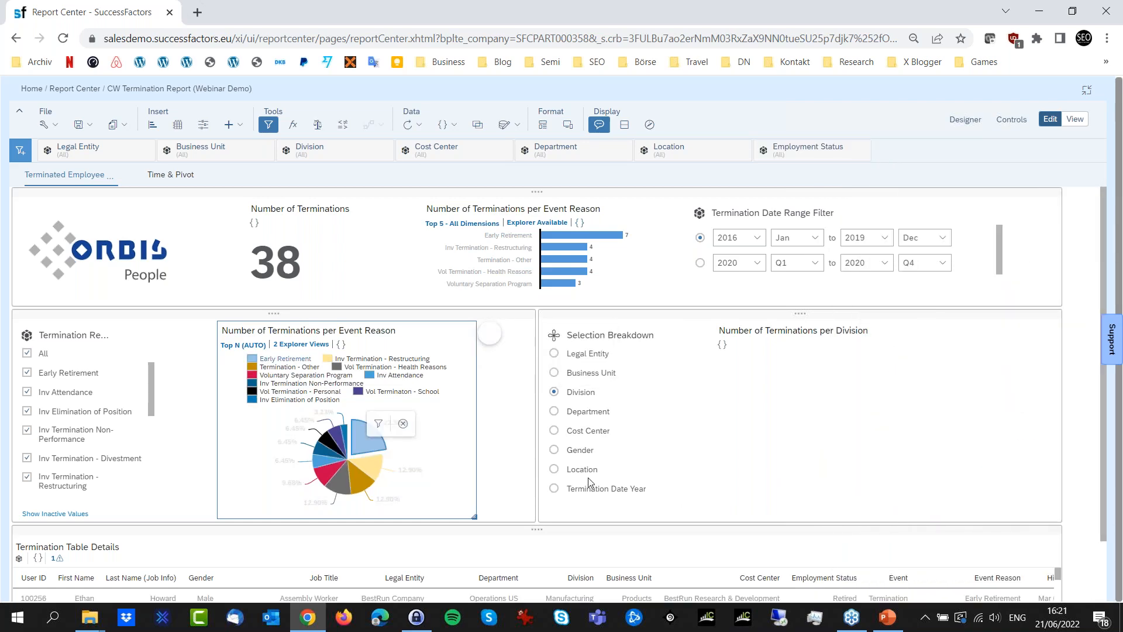
scroll(854, 421, down, 1)
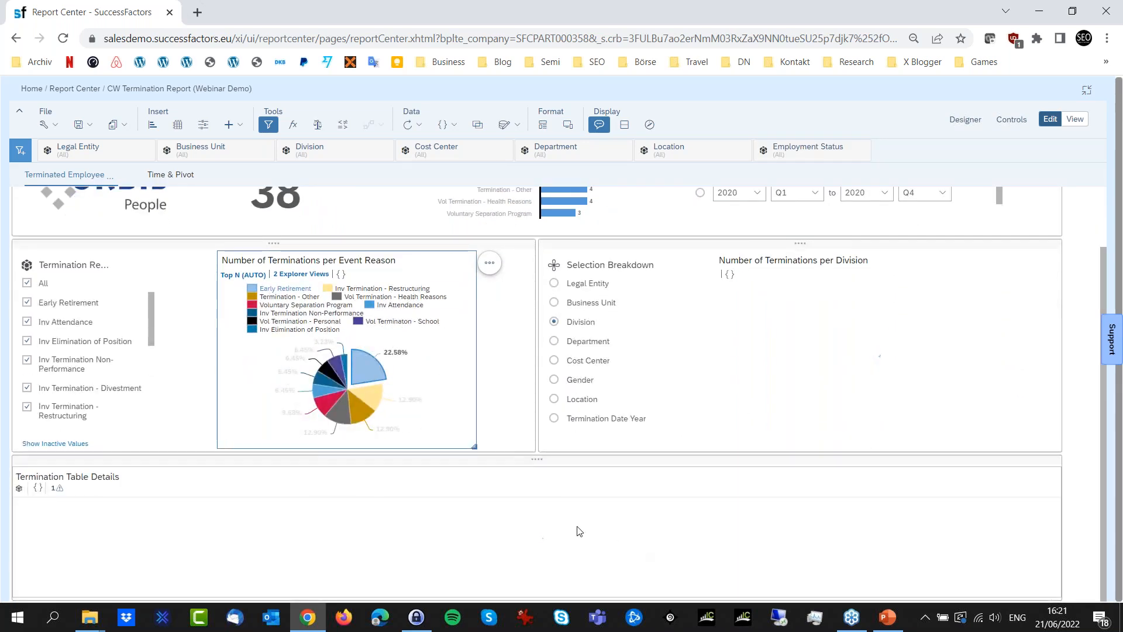
mouse_move(367, 370)
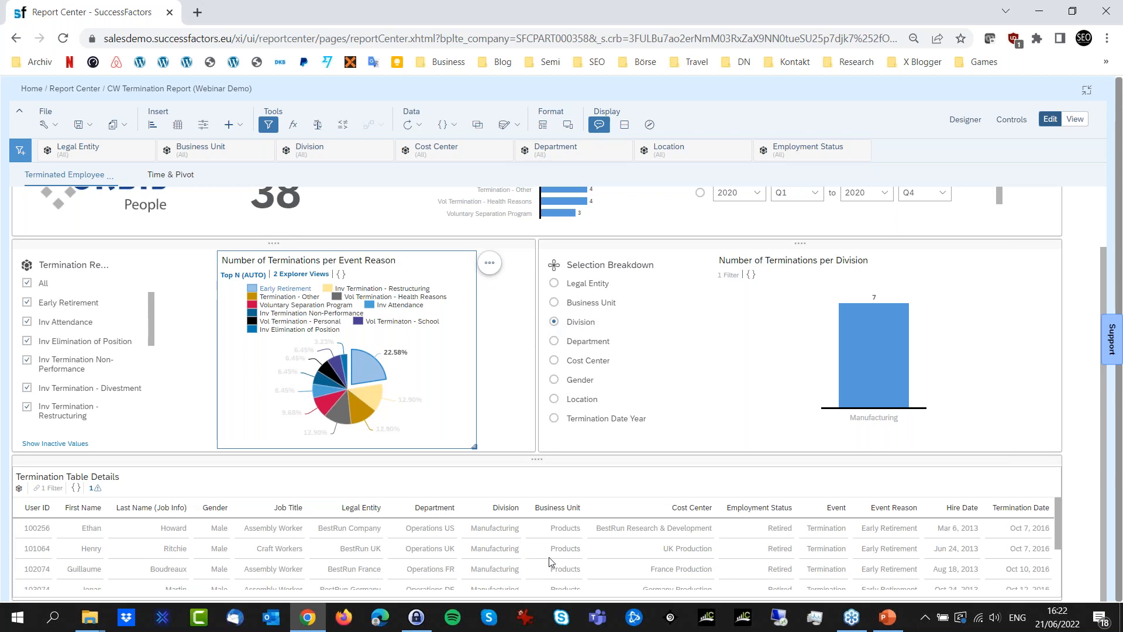
click(369, 377)
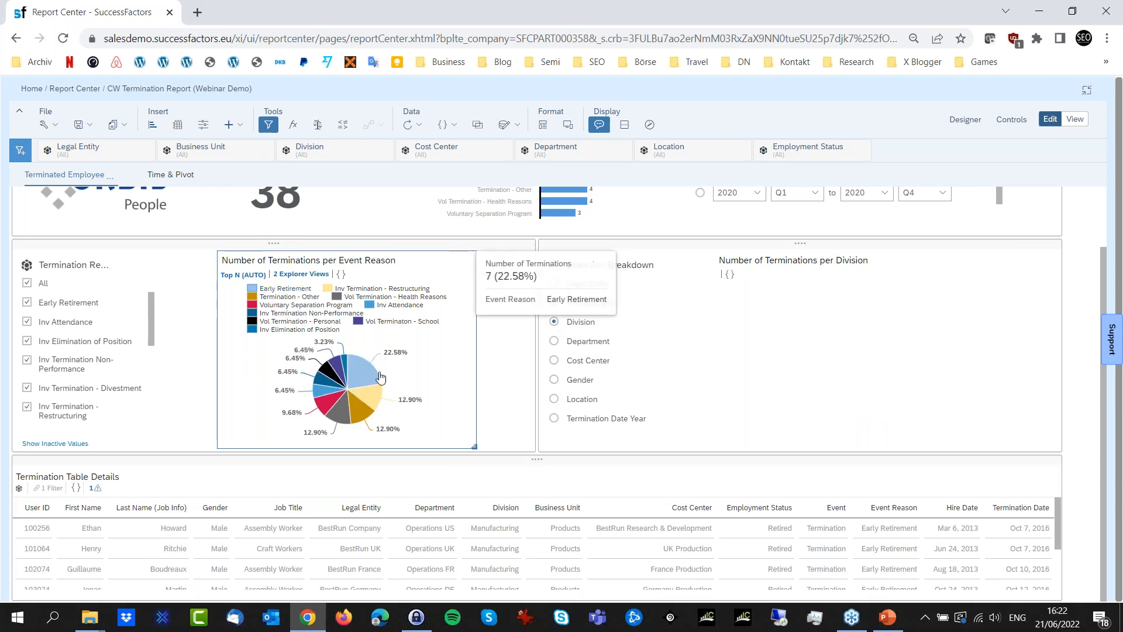
scroll(512, 404, up, 1)
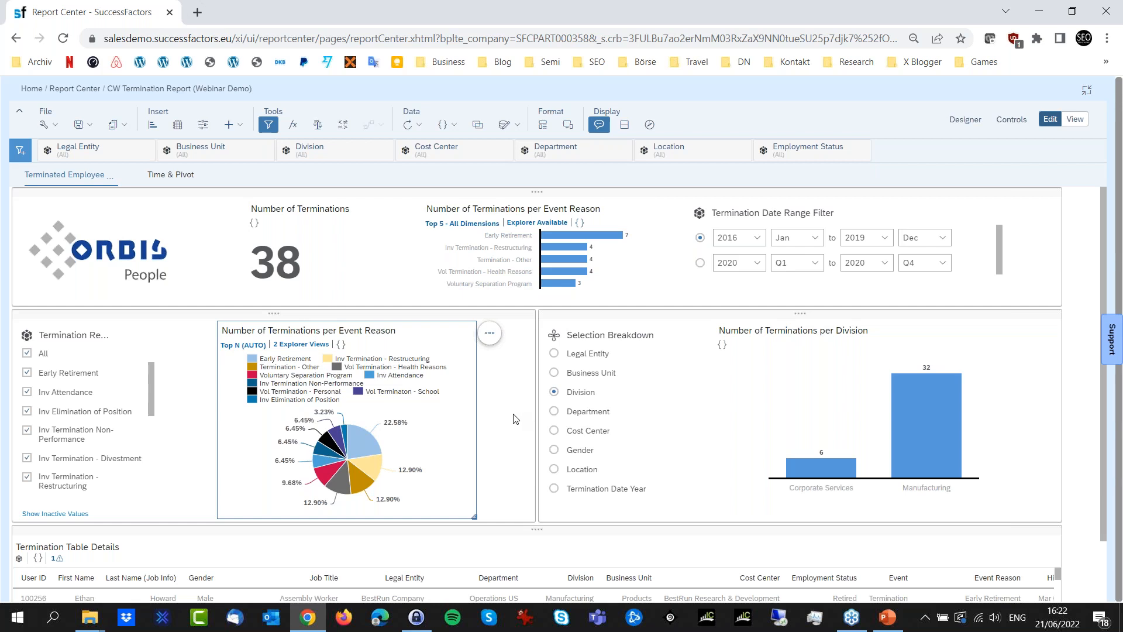
Open the Time & Pivot page and extend the start of the termination date chart's time range to cover the full period
click(162, 176)
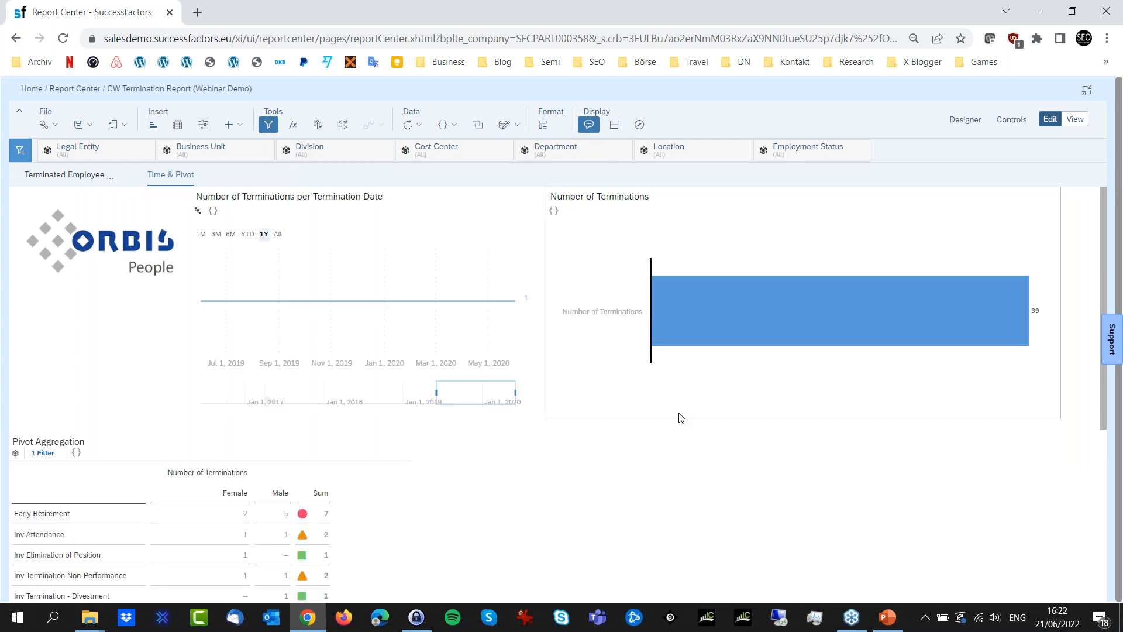
drag(439, 391, 201, 393)
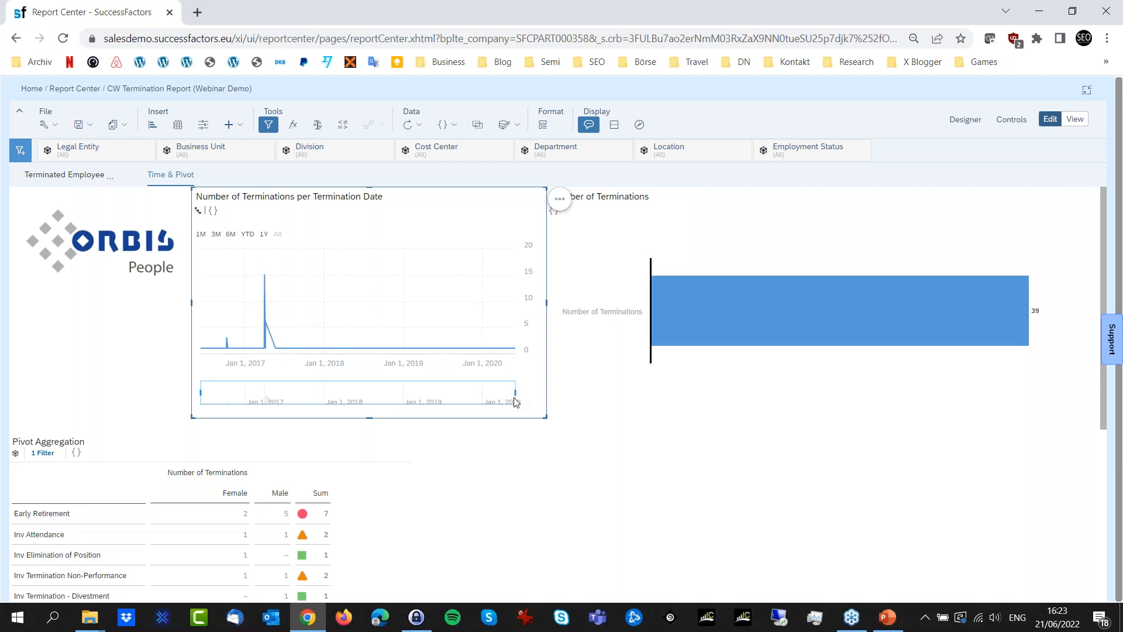
Narrow the termination date chart's time range to about January to July 2017, and expand it back to the full period
drag(515, 393, 287, 391)
mouse_move(329, 289)
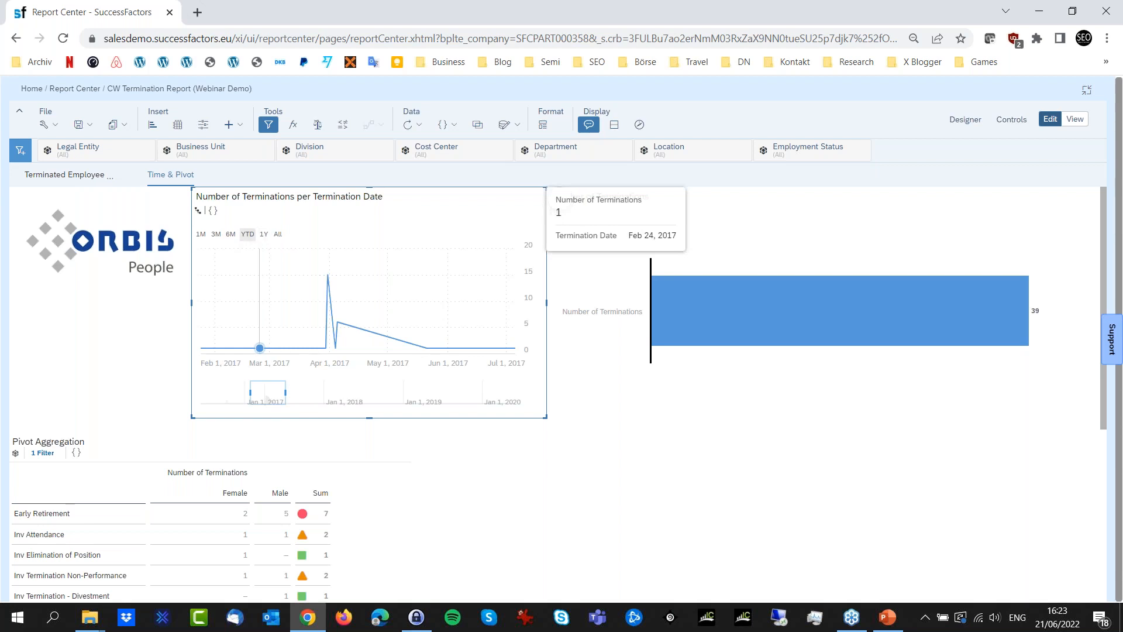
drag(286, 389, 515, 390)
drag(253, 392, 200, 393)
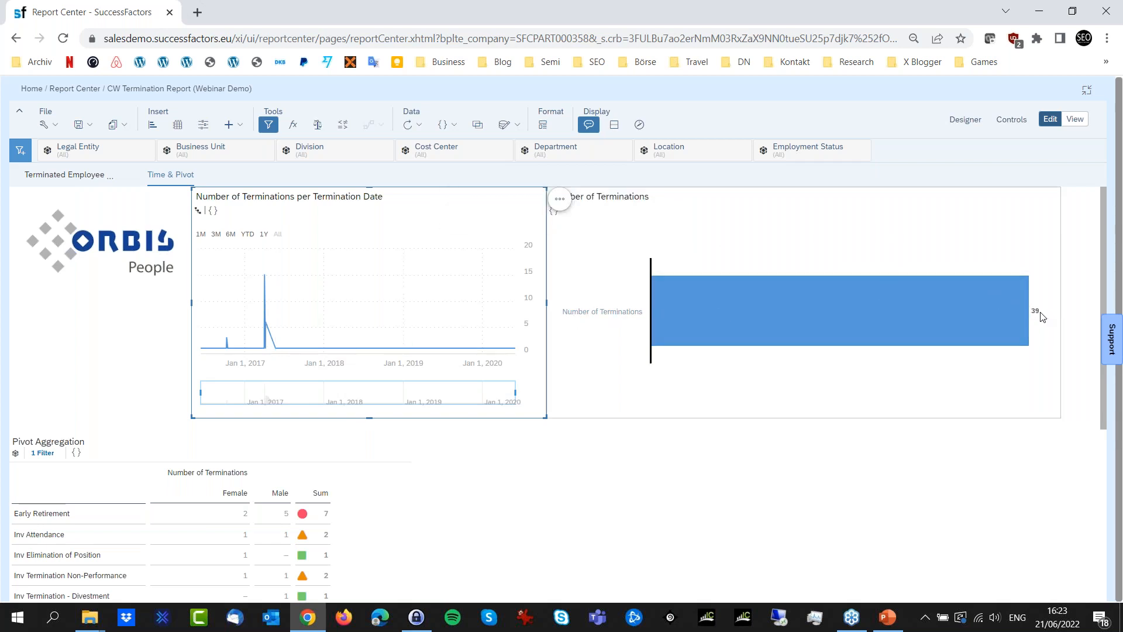
Add the Termination Date Year dimension to the Number of Terminations bar chart and set its orientation to Vertical
click(973, 224)
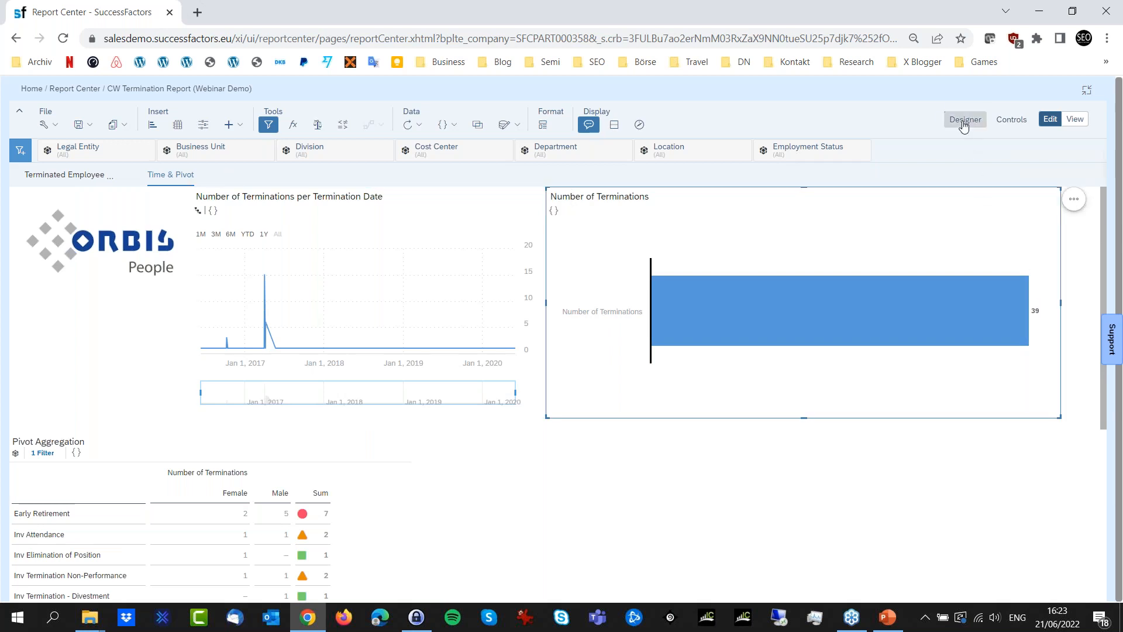
click(965, 119)
click(904, 471)
scroll(1007, 515, down, 2)
scroll(1007, 514, down, 6)
scroll(1014, 507, down, 1)
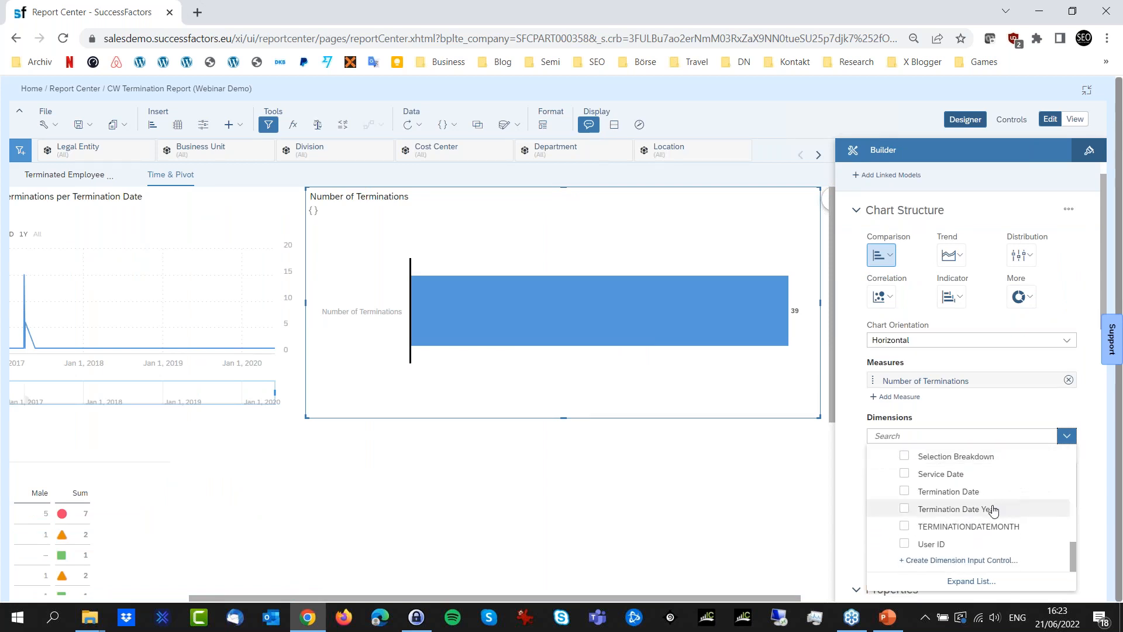
click(905, 509)
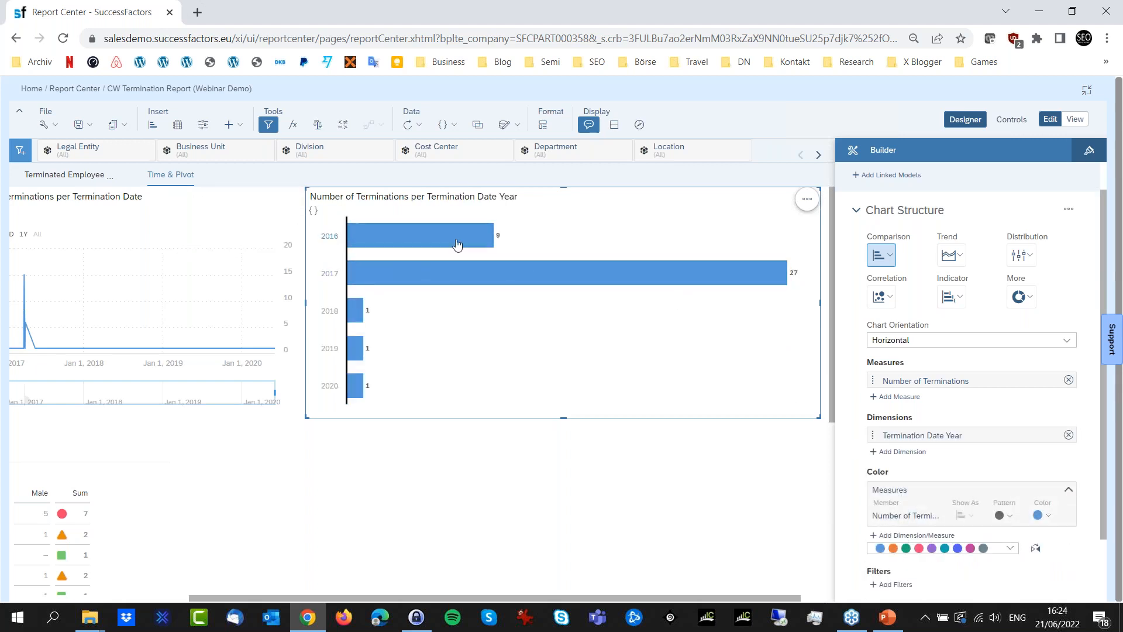
click(1065, 341)
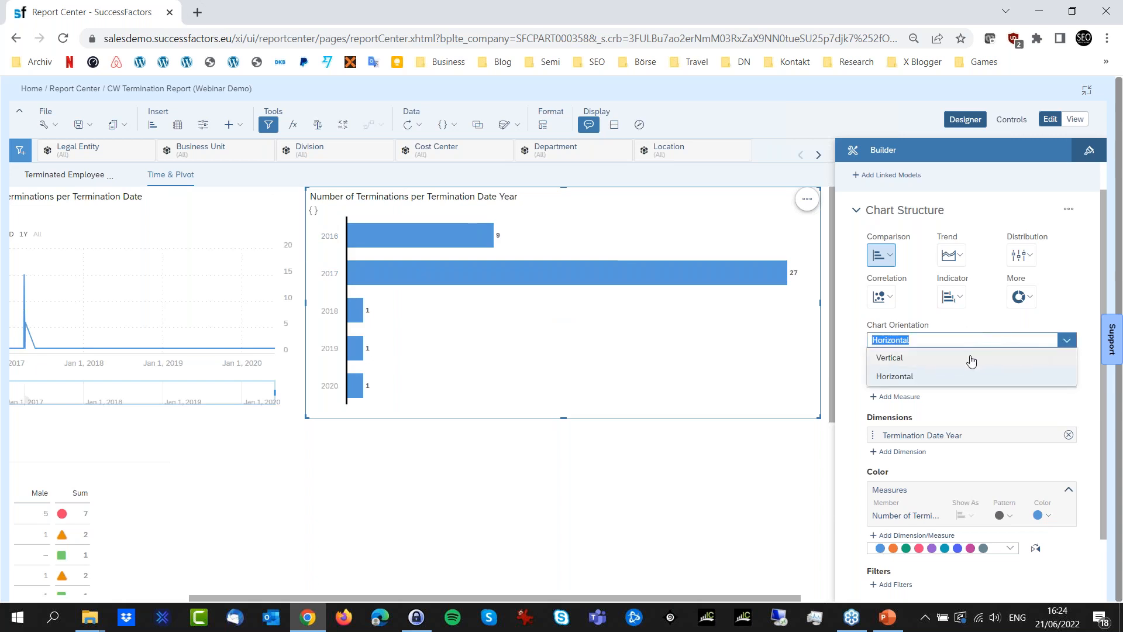
click(933, 359)
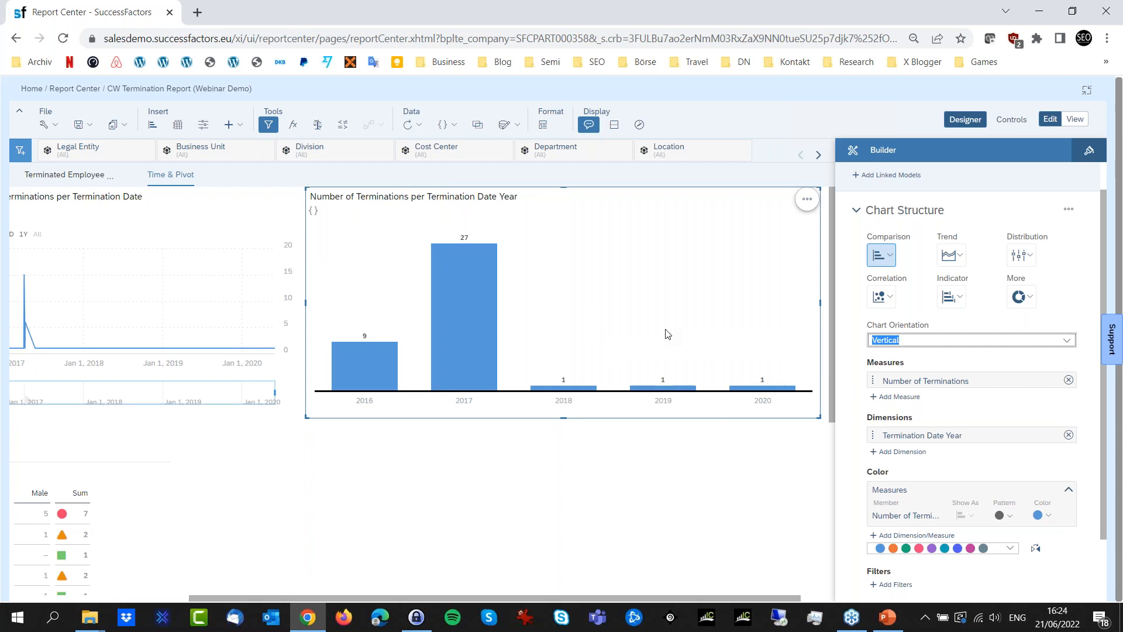
Add TERMINATIONDATEMONTH as the bar chart's second dimension and close the Designer
click(904, 452)
scroll(1001, 517, down, 5)
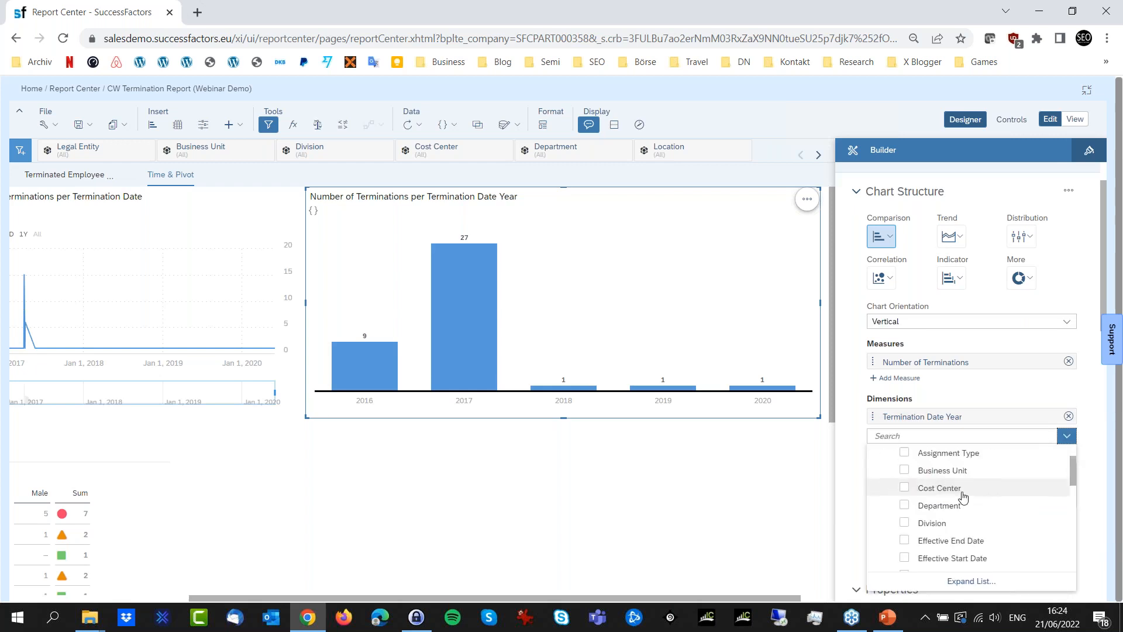
scroll(1001, 517, down, 3)
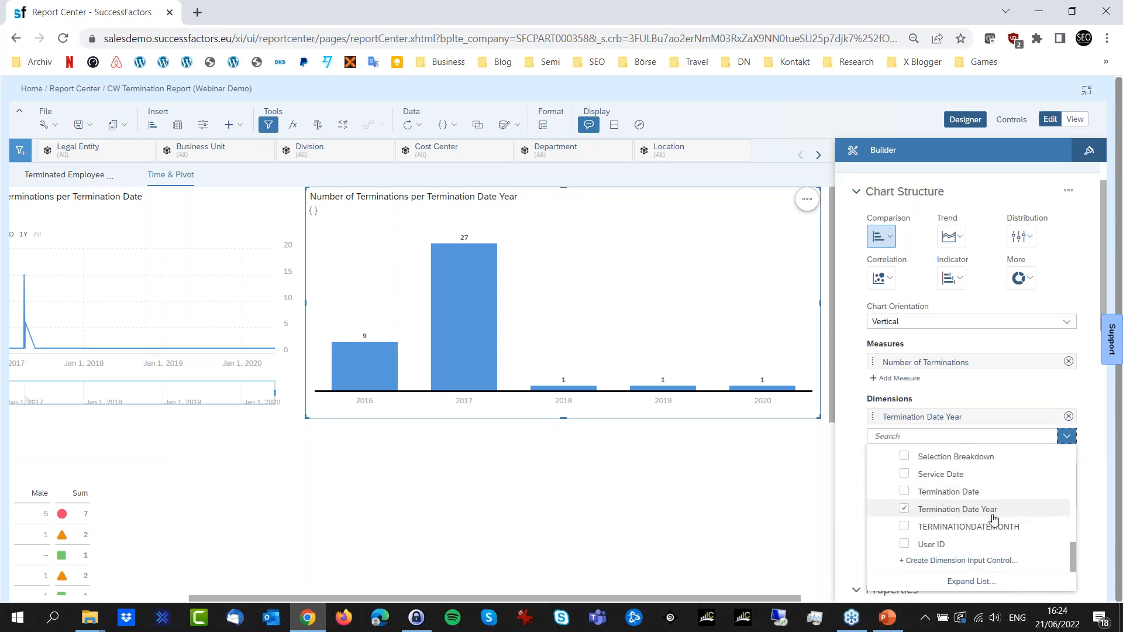
click(966, 528)
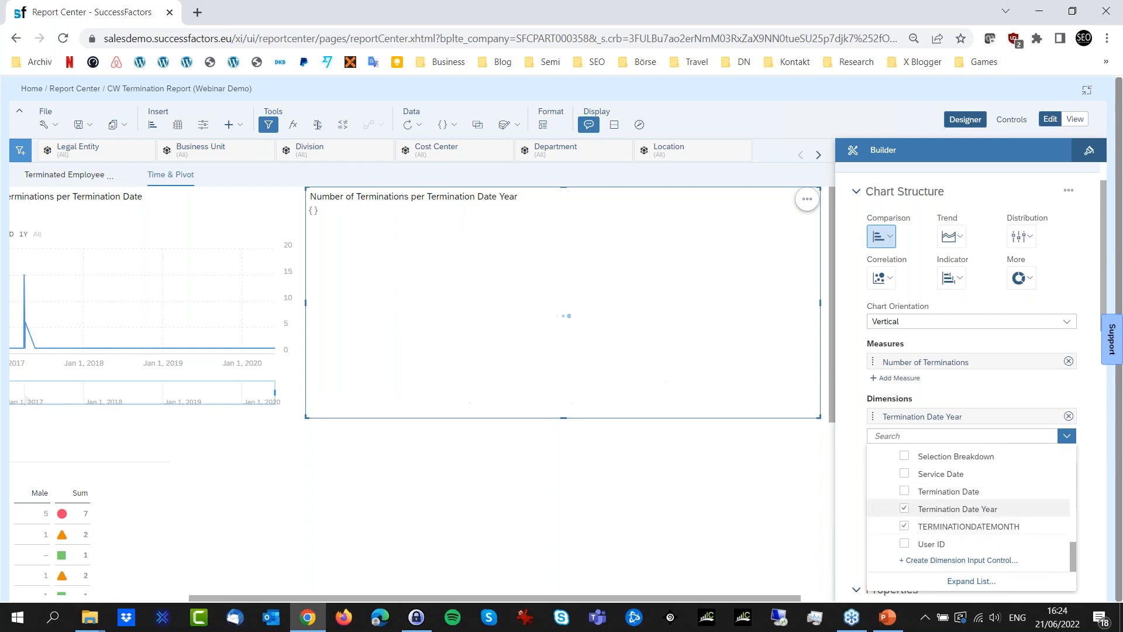
click(801, 484)
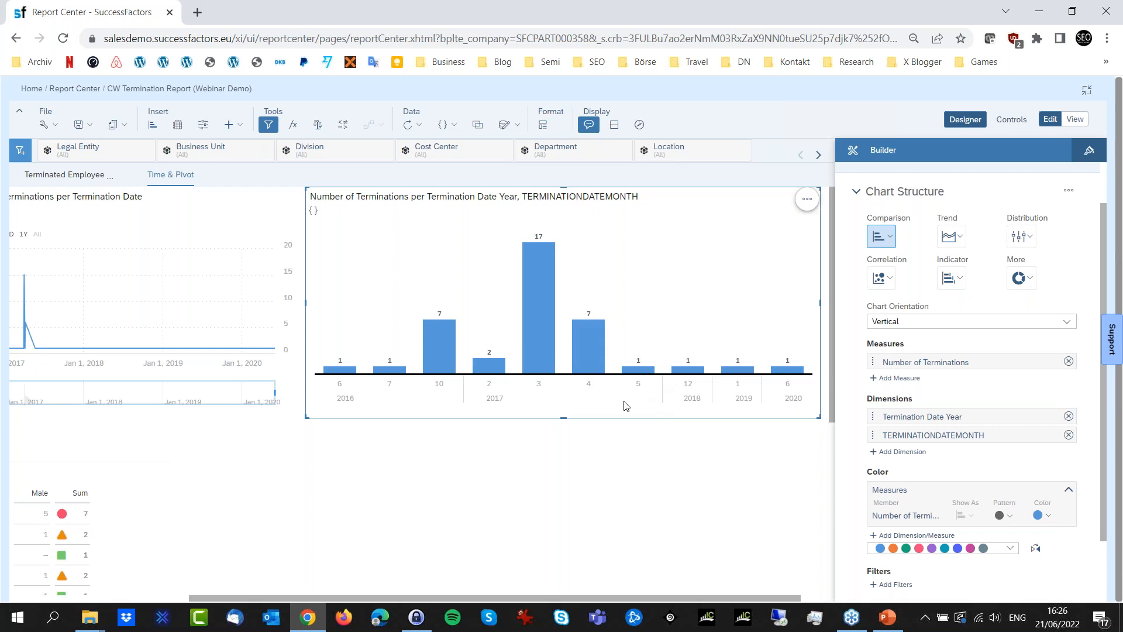
click(670, 462)
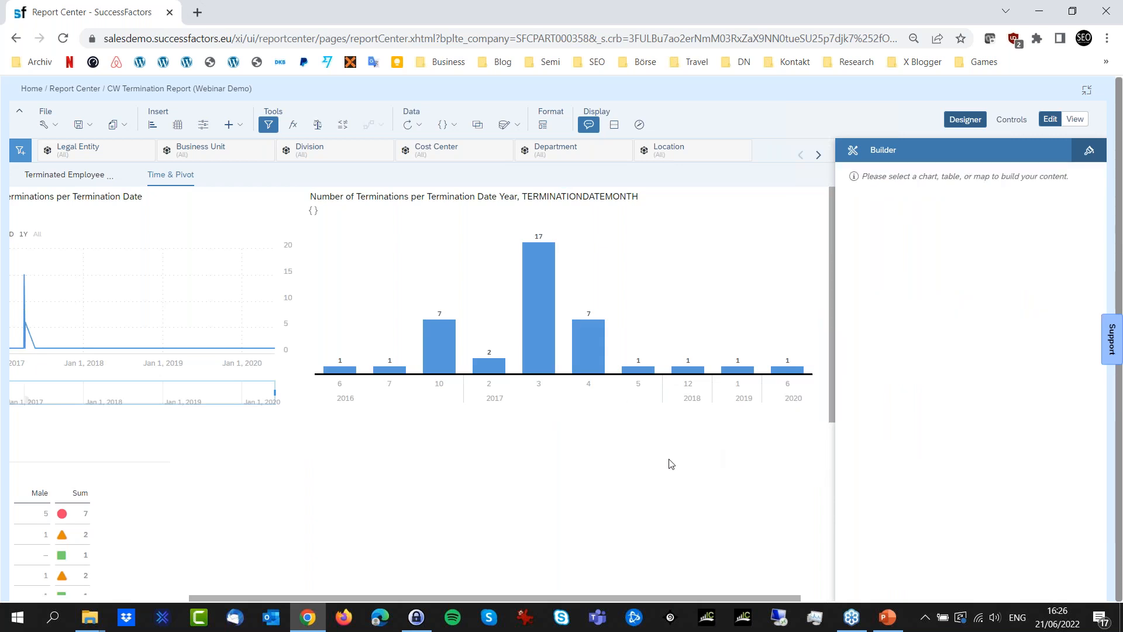
drag(490, 601, 310, 599)
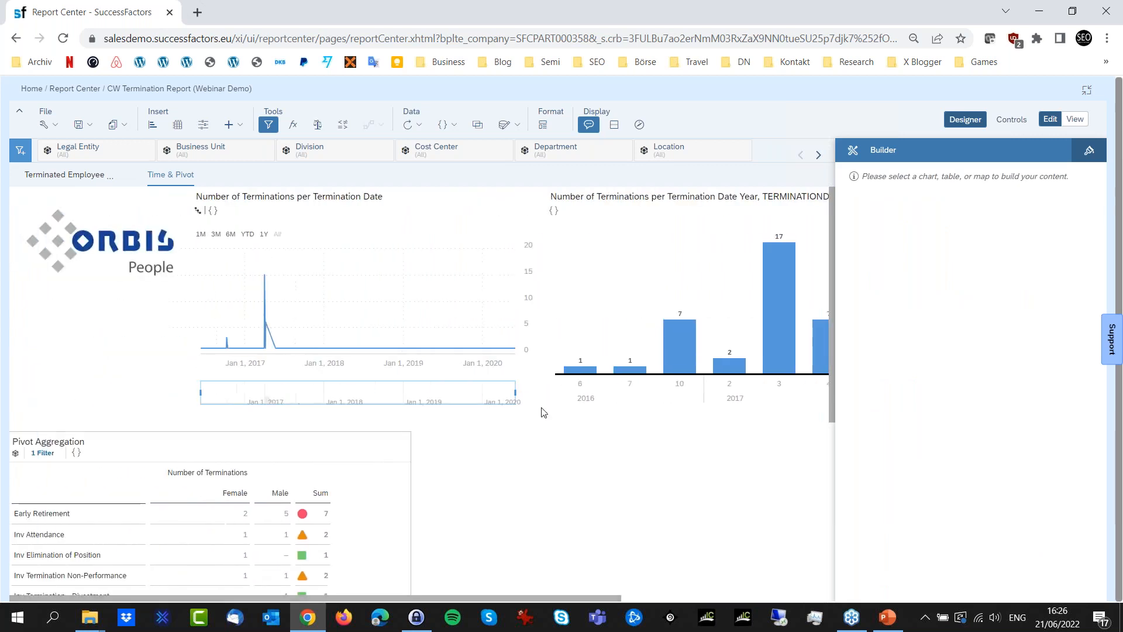
click(975, 121)
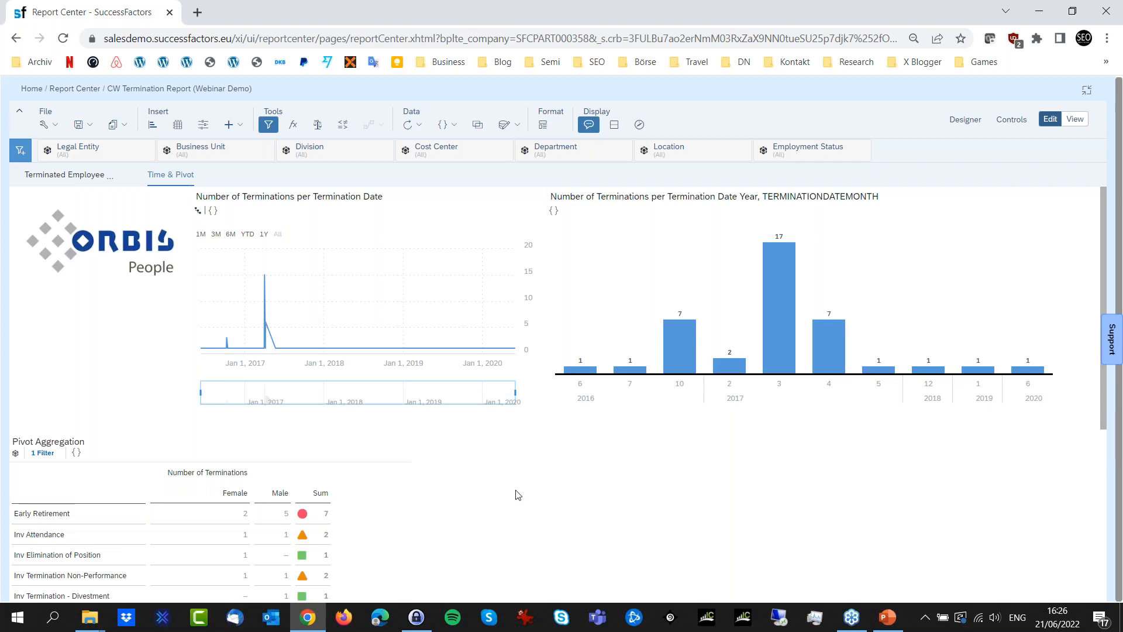
Examine the Pivot Aggregation table's terminations per event reason and gender with their threshold symbols, and return to the Terminated Employee page
scroll(527, 490, down, 3)
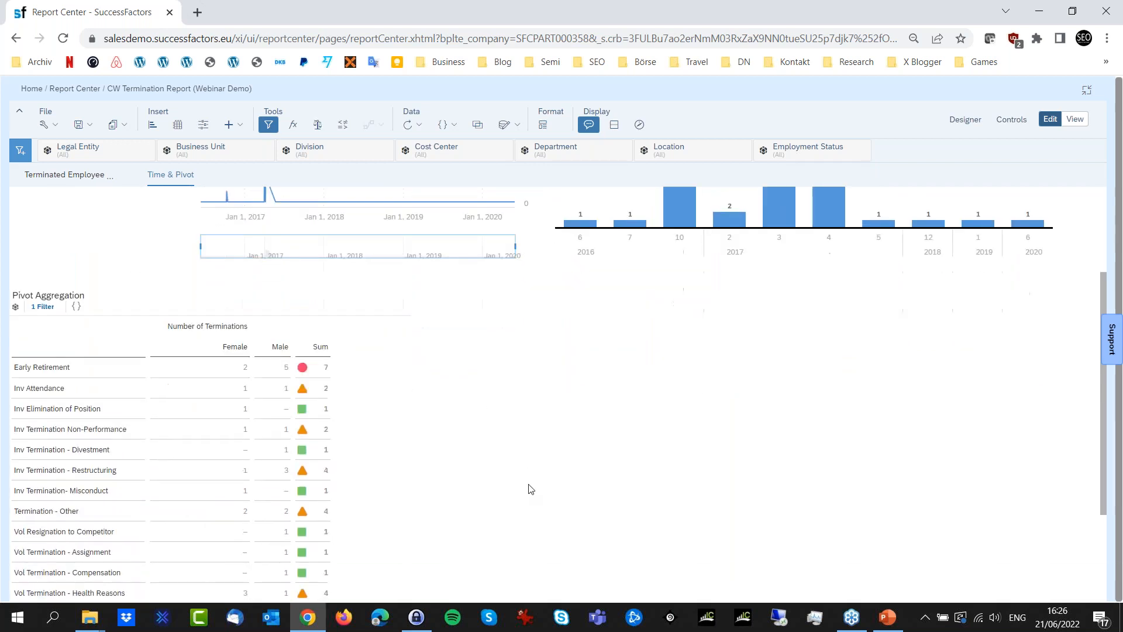
scroll(533, 487, down, 1)
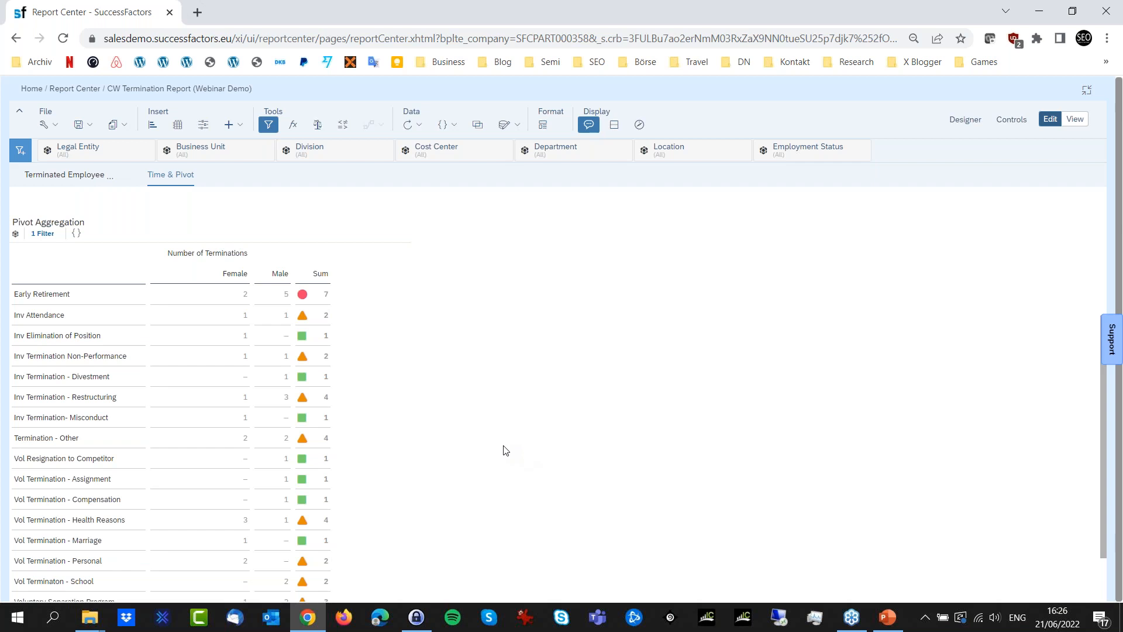
scroll(445, 425, down, 1)
scroll(444, 425, down, 2)
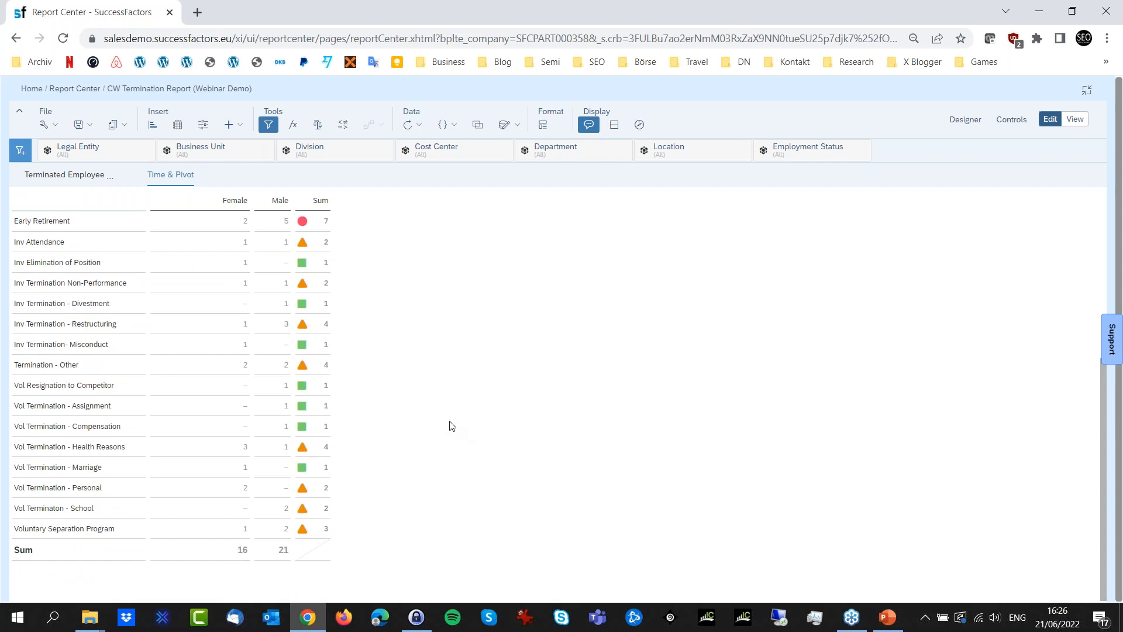
scroll(460, 415, up, 1)
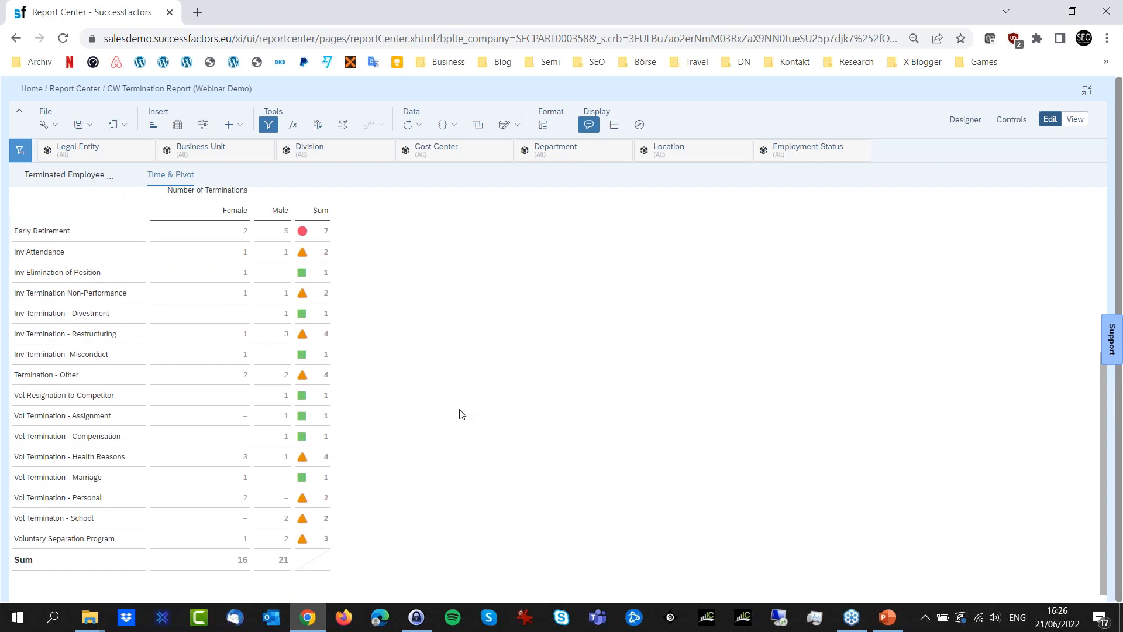
scroll(357, 369, up, 2)
scroll(351, 389, down, 2)
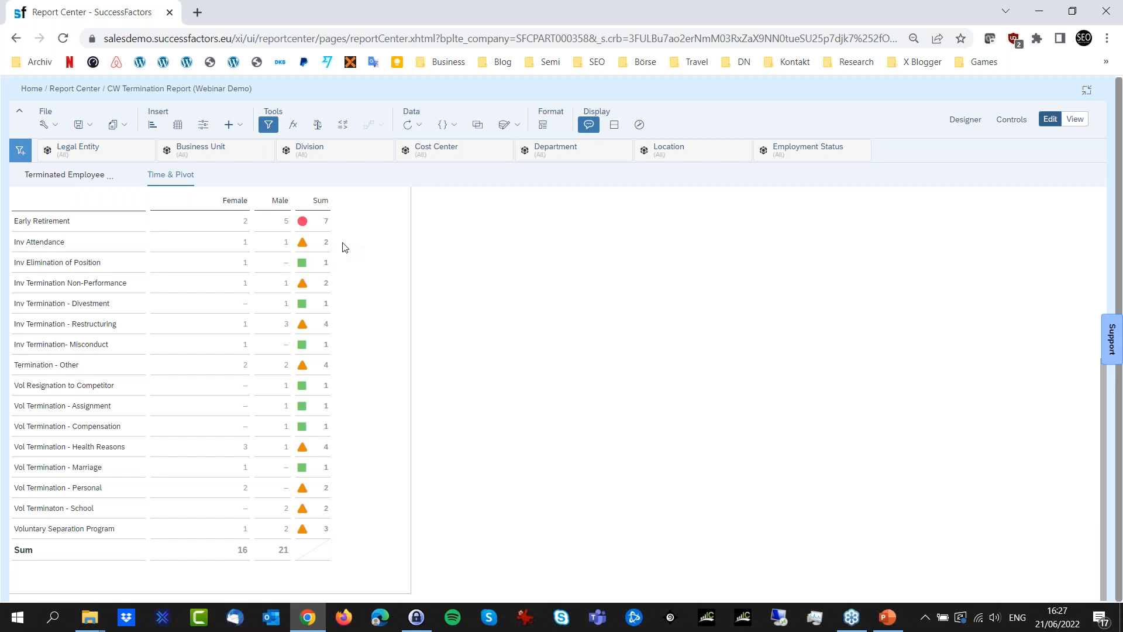
scroll(342, 248, up, 1)
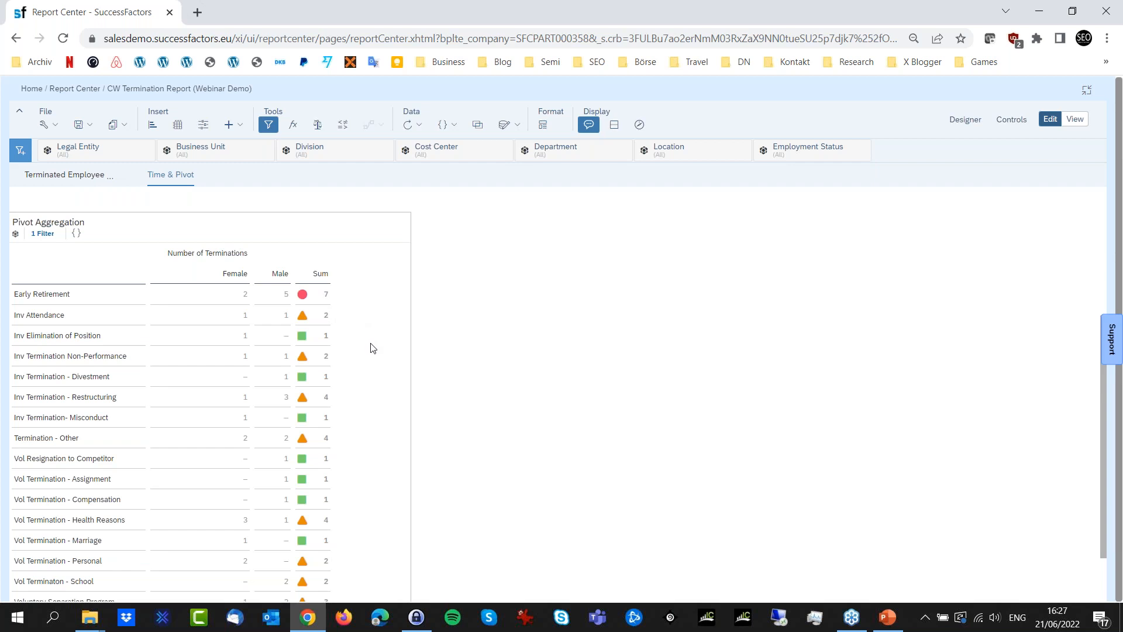
scroll(330, 312, down, 2)
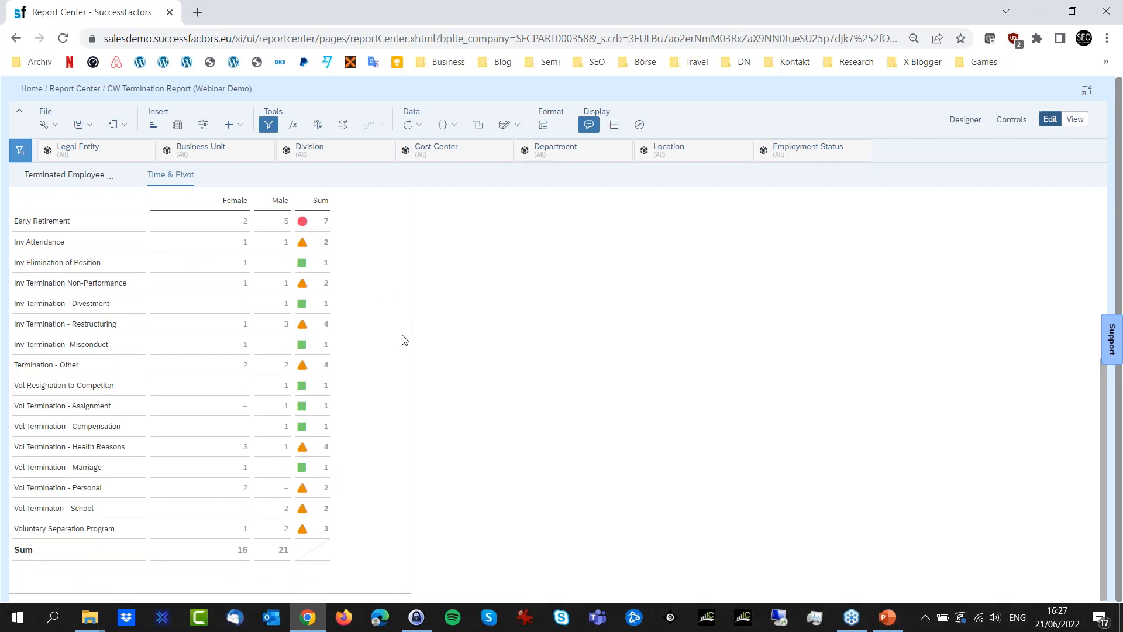
scroll(620, 362, up, 3)
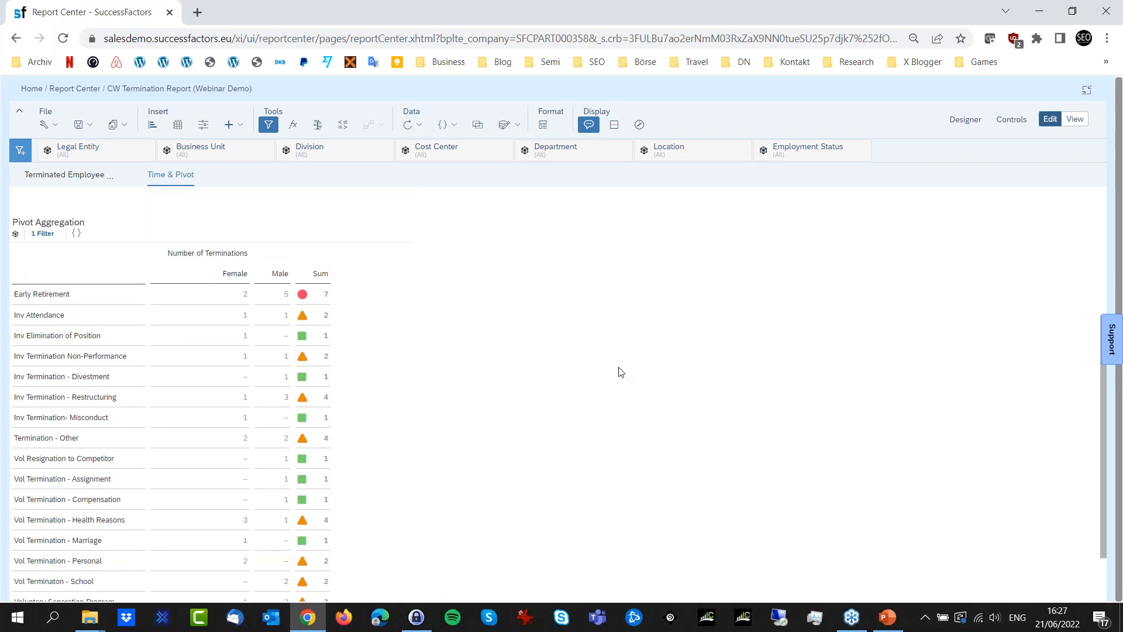
scroll(620, 372, up, 3)
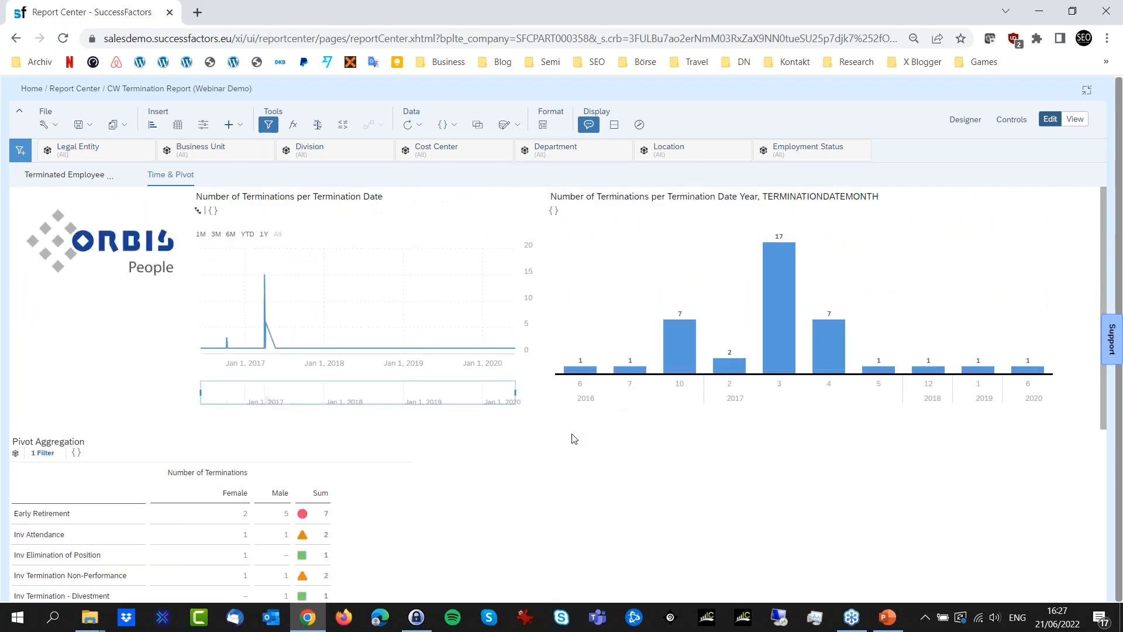
click(69, 176)
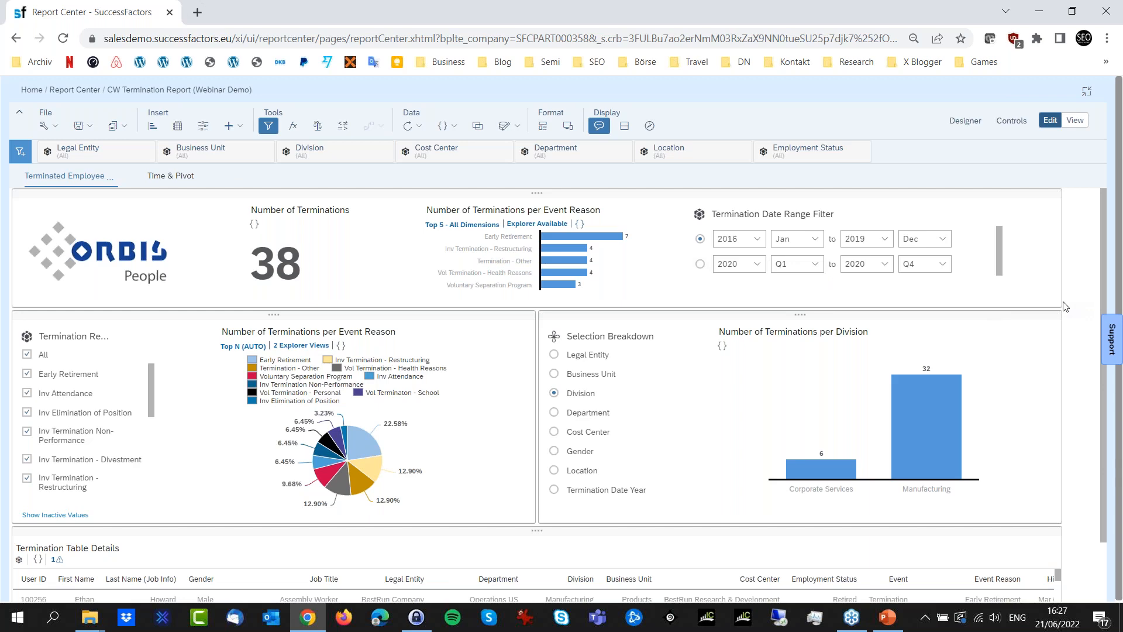
In view mode, open the event reason pie chart in the Explorer and show the Division dimension
click(1074, 121)
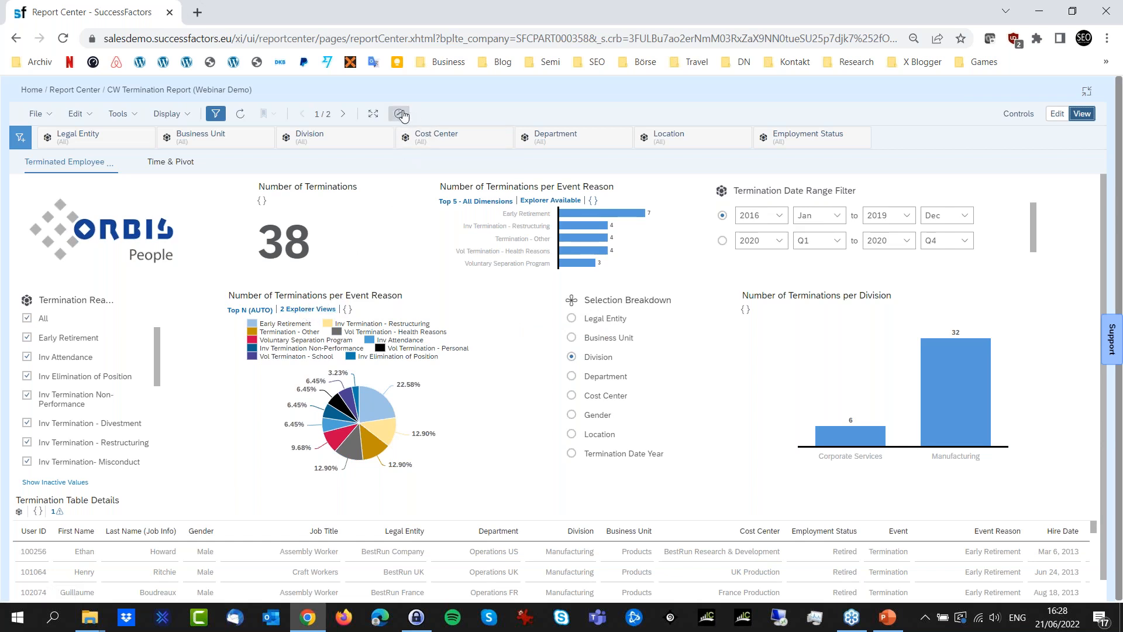
click(305, 310)
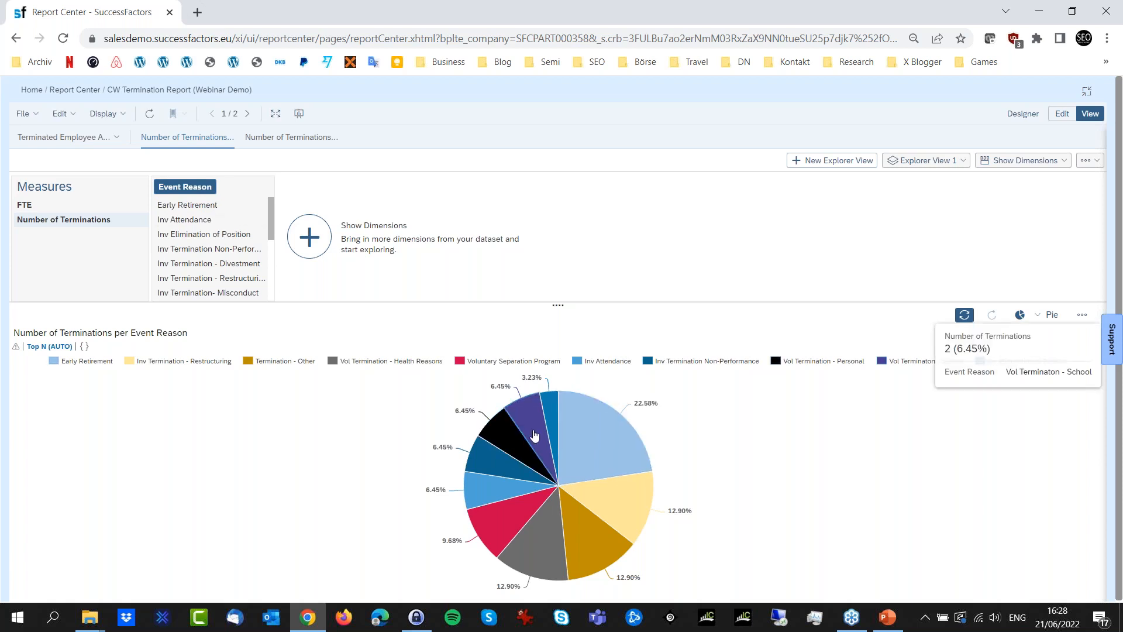
click(310, 236)
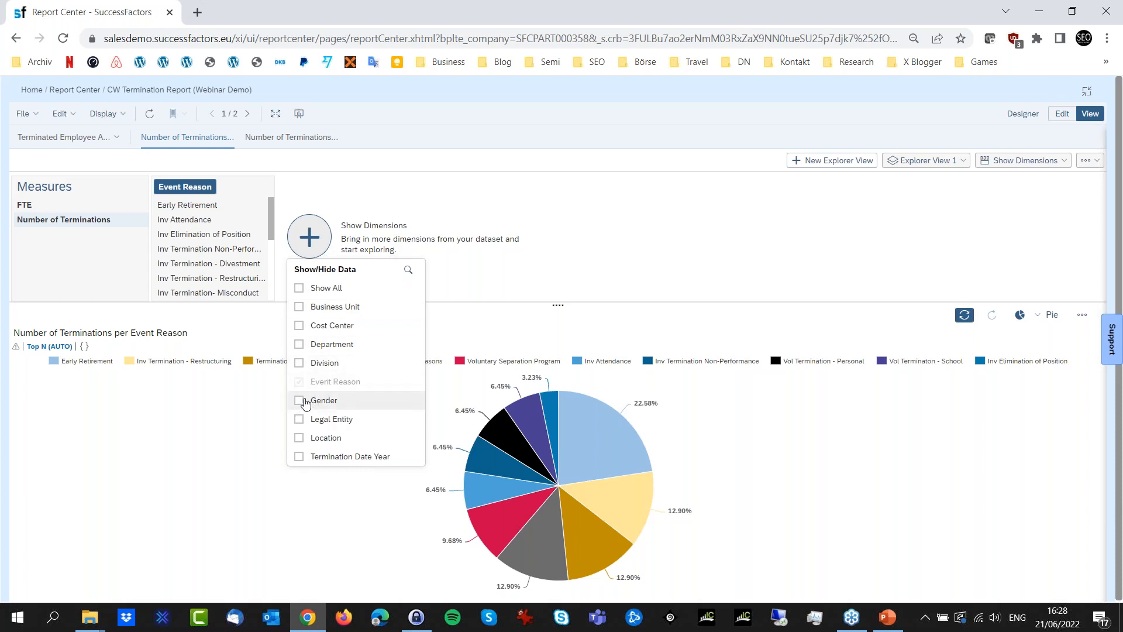
click(300, 363)
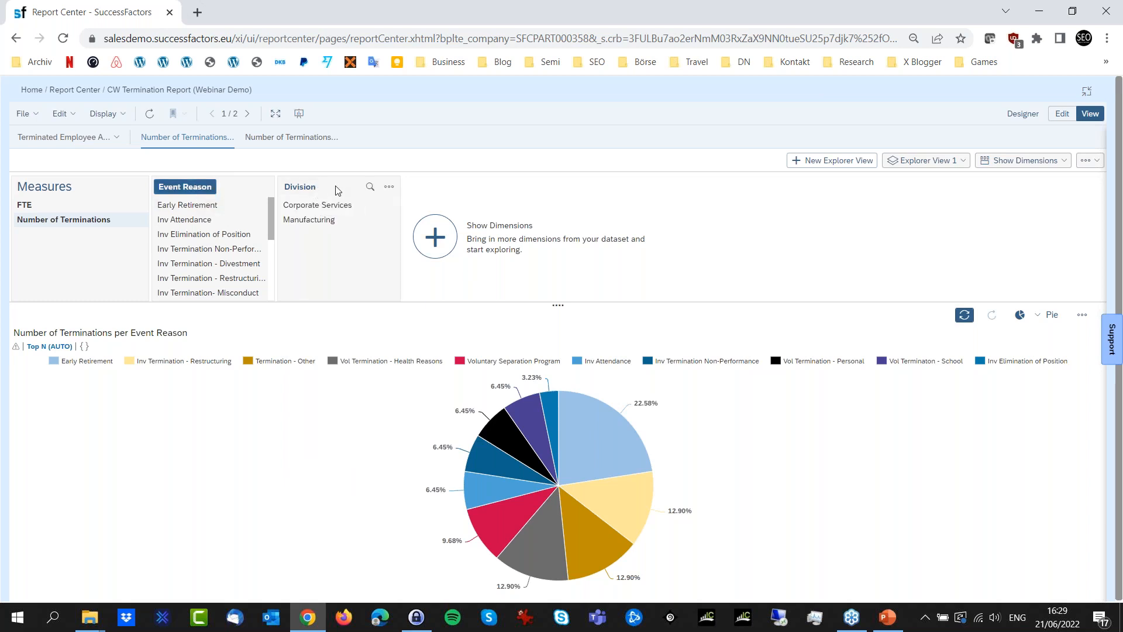
Chart the number of terminations by Division instead of Event Reason, and filter it briefly to Early Retirement
click(184, 188)
click(298, 188)
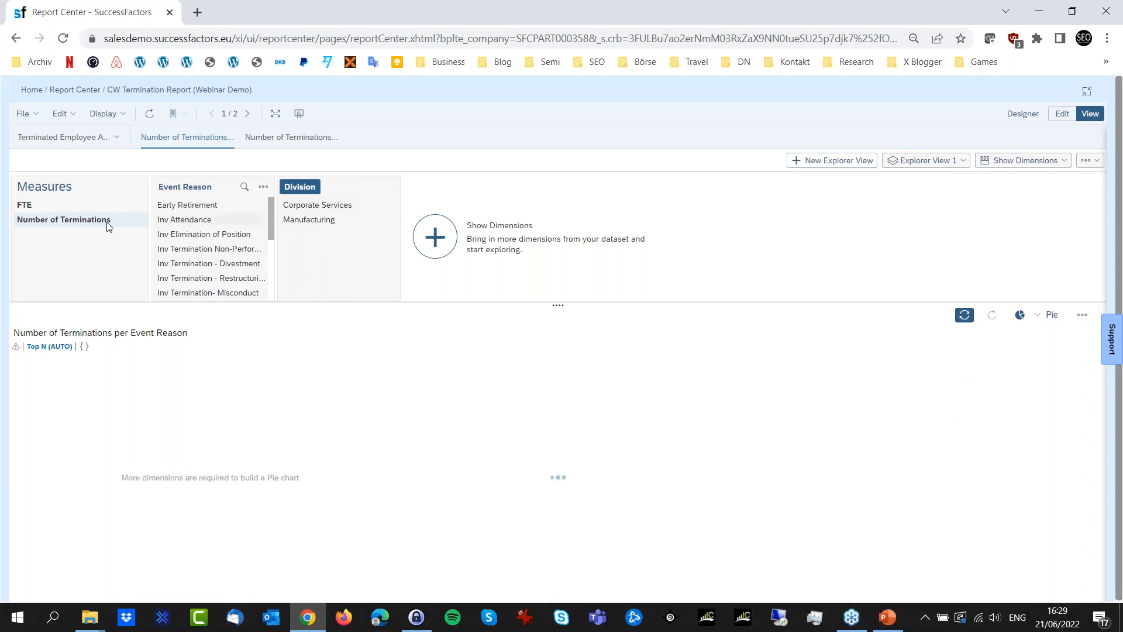
click(300, 187)
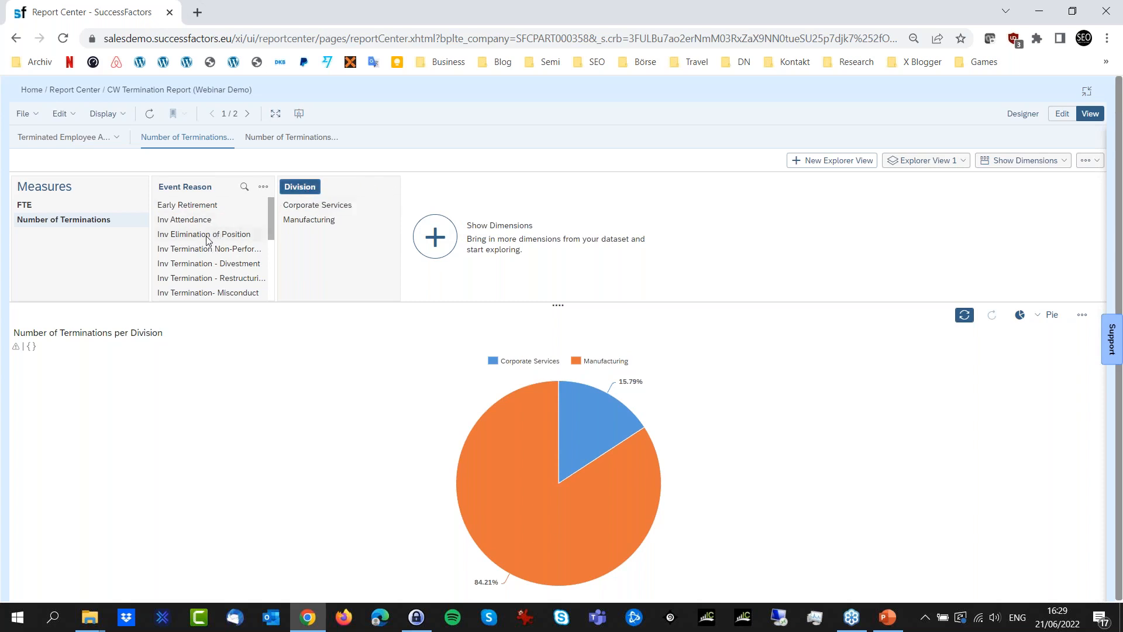
click(186, 207)
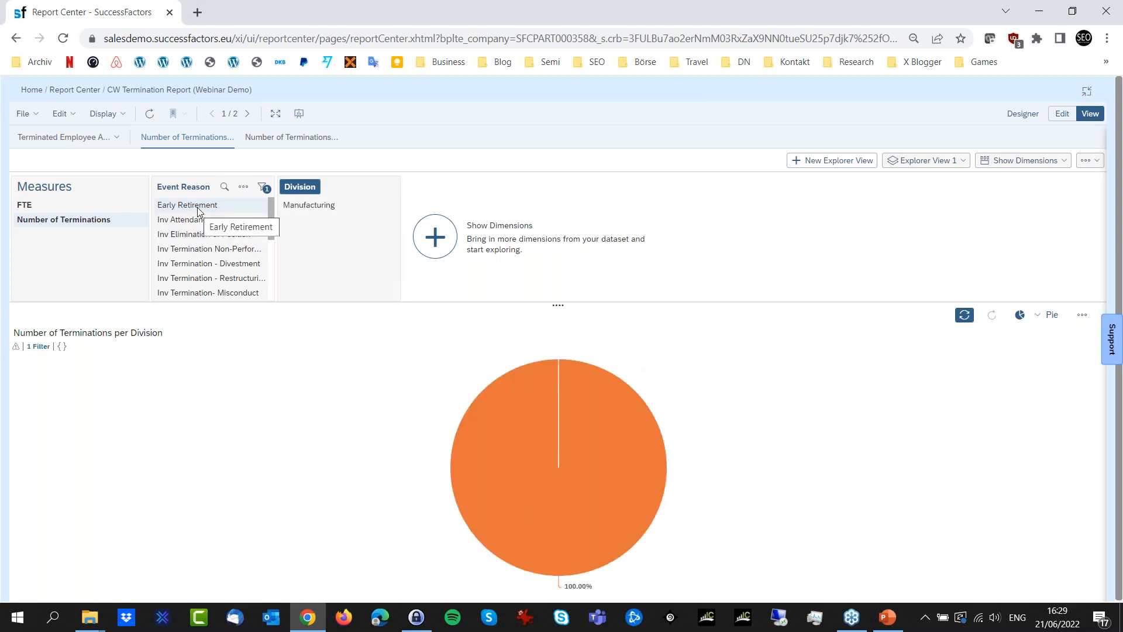
mouse_move(518, 416)
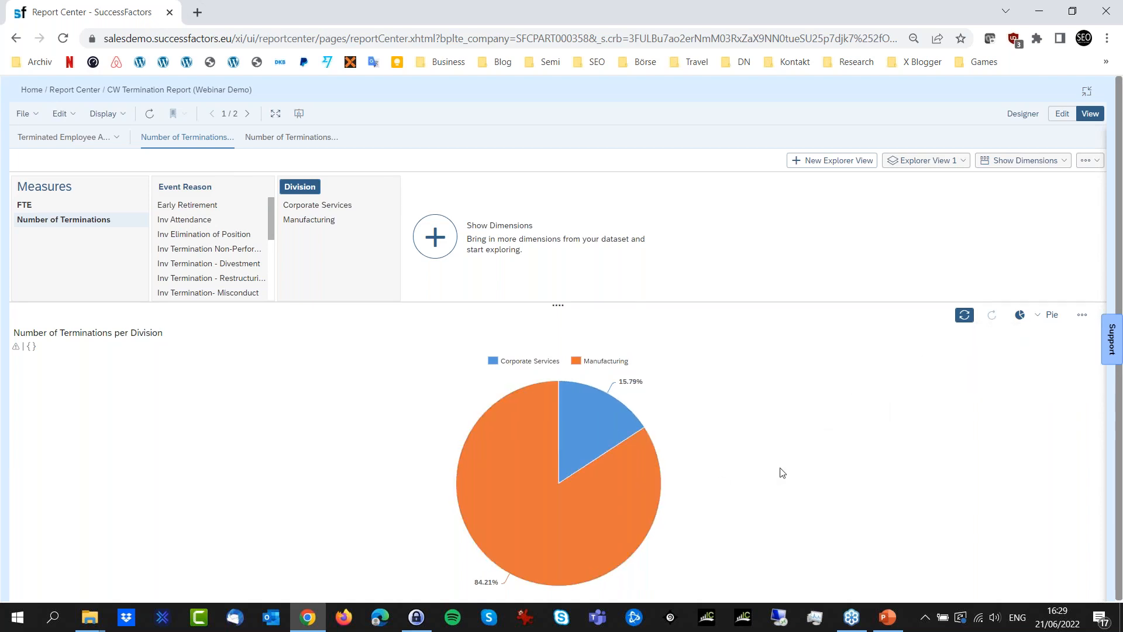
Change the division chart's type to Heat Map, and leave the Explorer after viewing the list of explorer views
click(1035, 316)
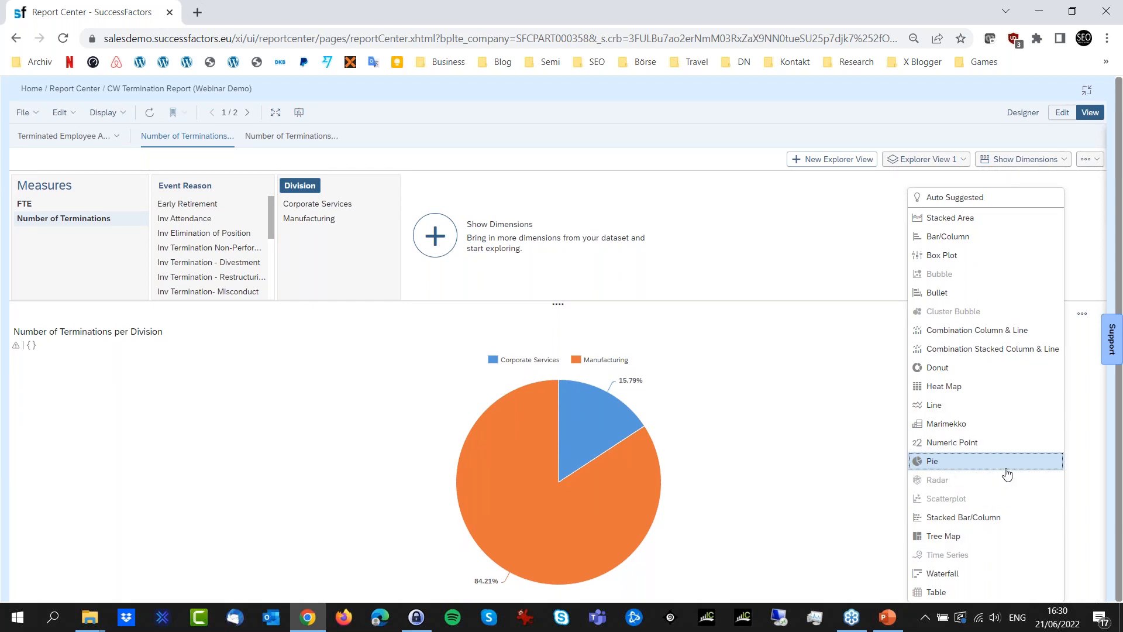
click(966, 387)
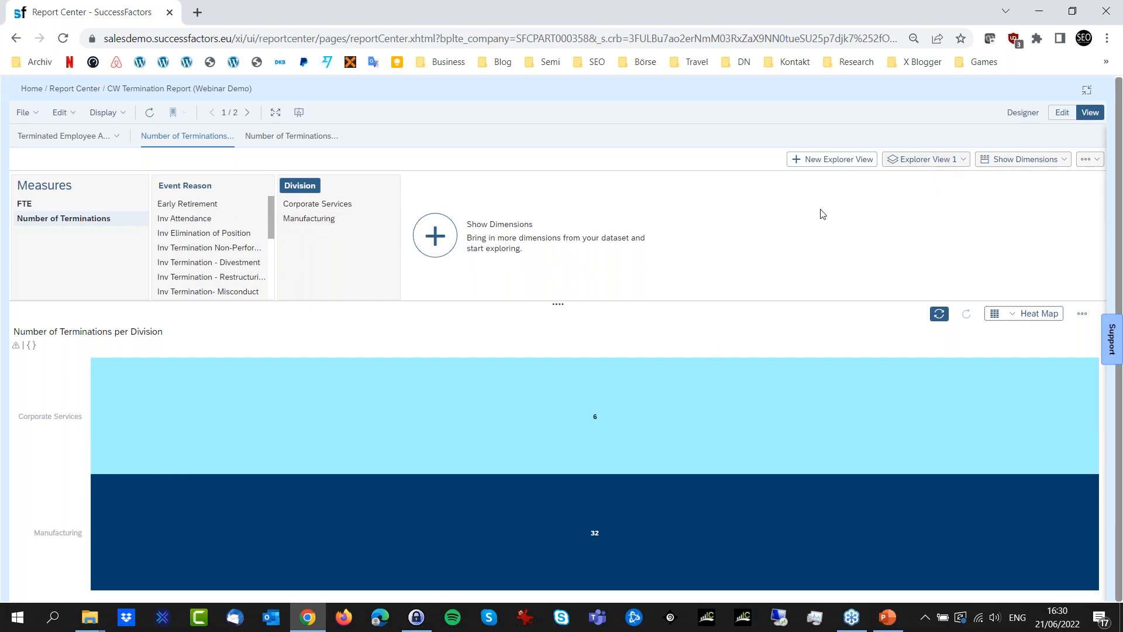
click(934, 159)
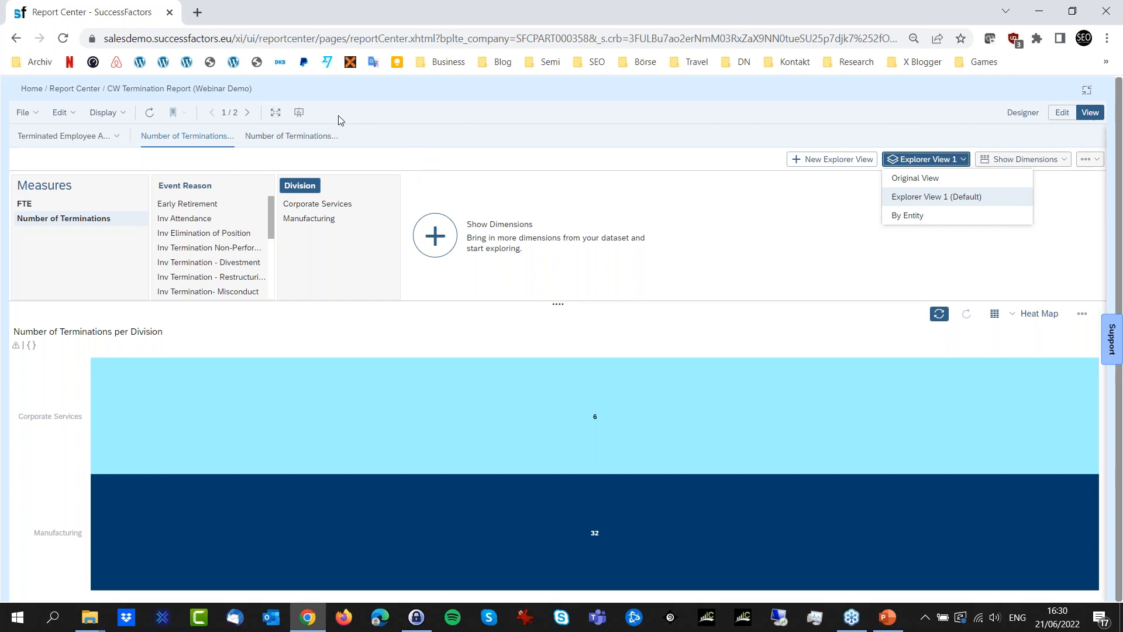
click(299, 112)
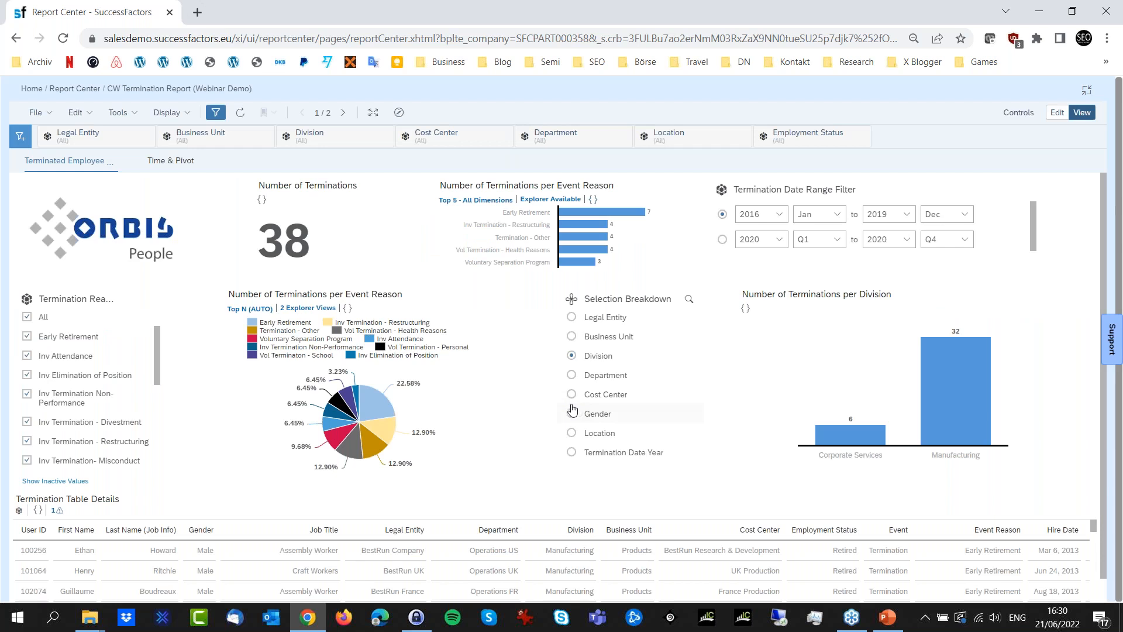
Switch the report to edit mode and show the types available for a new page
click(1057, 113)
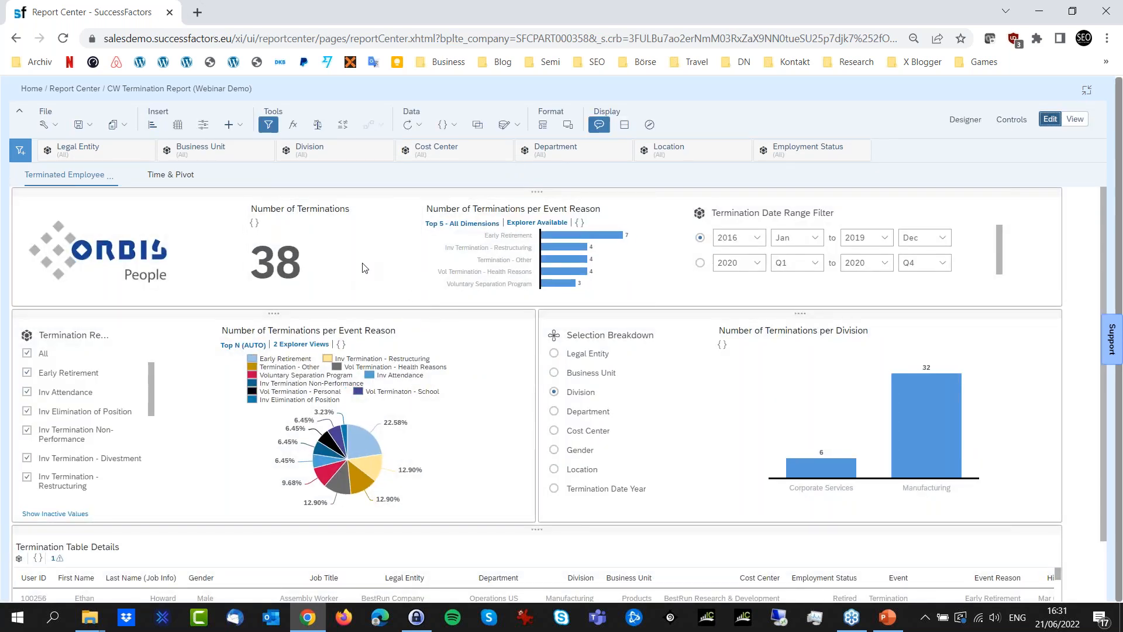
mouse_move(188, 174)
click(234, 176)
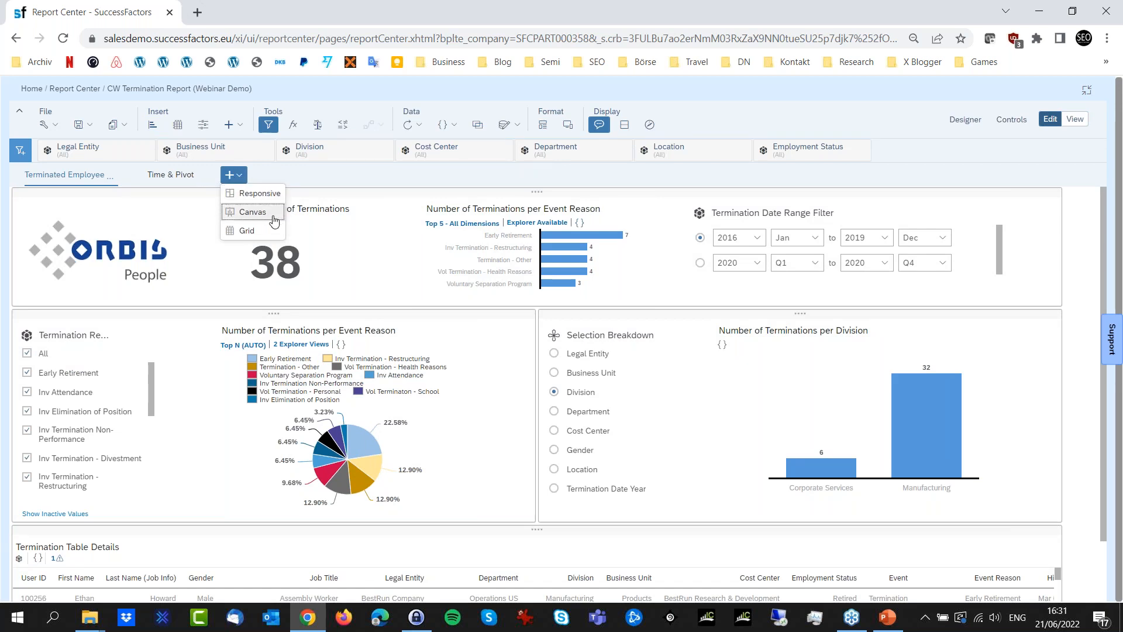
click(289, 176)
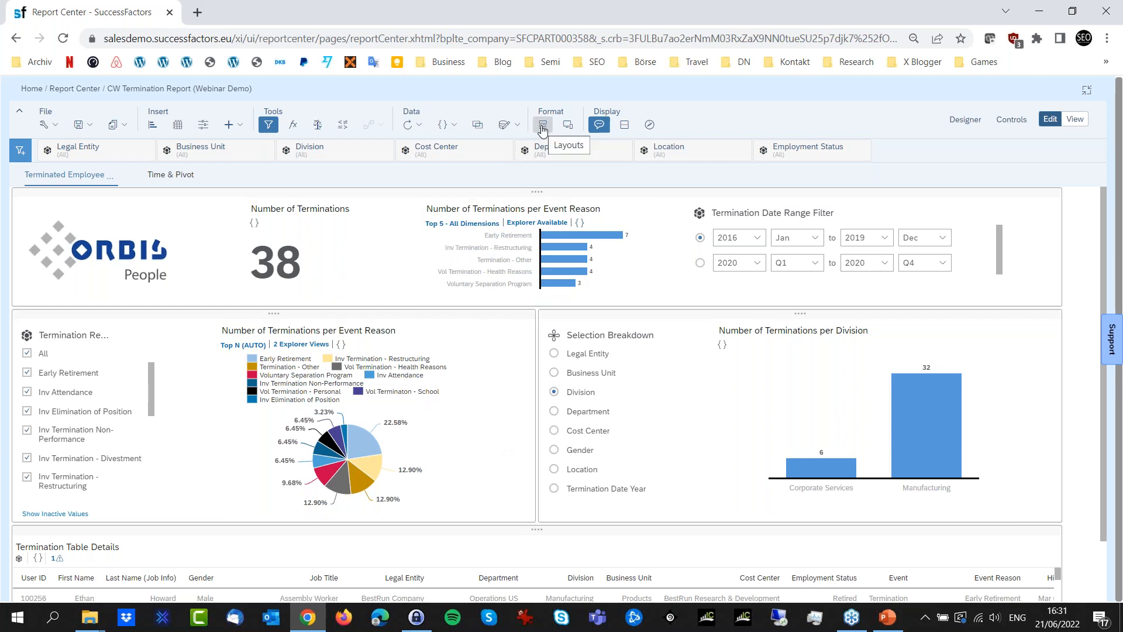
Open the report's device preview, set the device to Android and dismiss the input controls notice
click(572, 128)
click(571, 125)
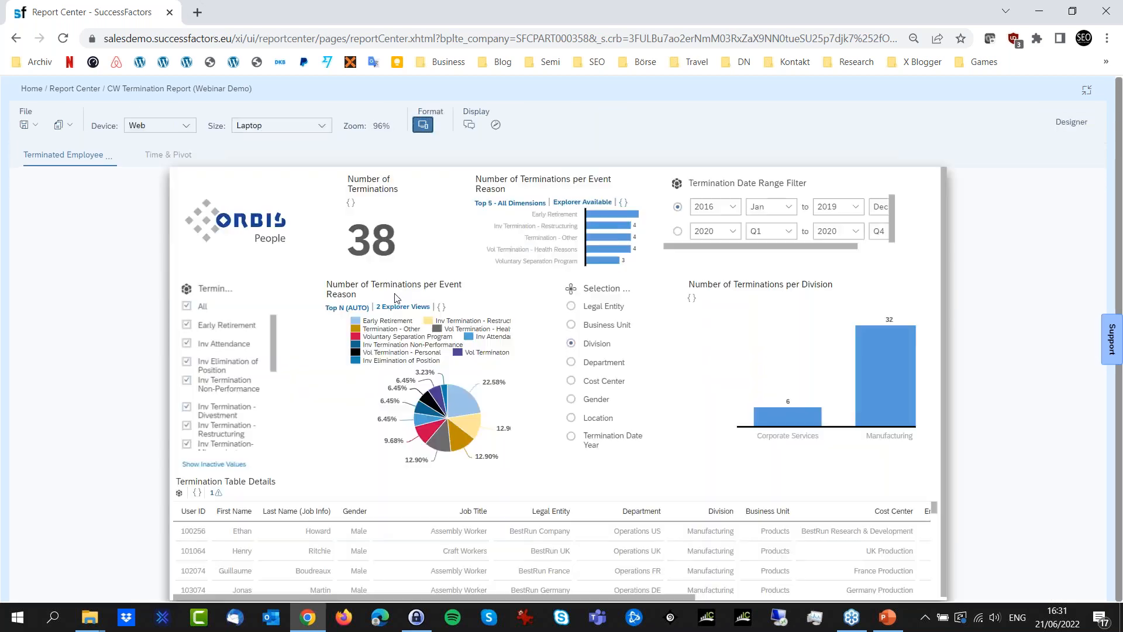
click(188, 126)
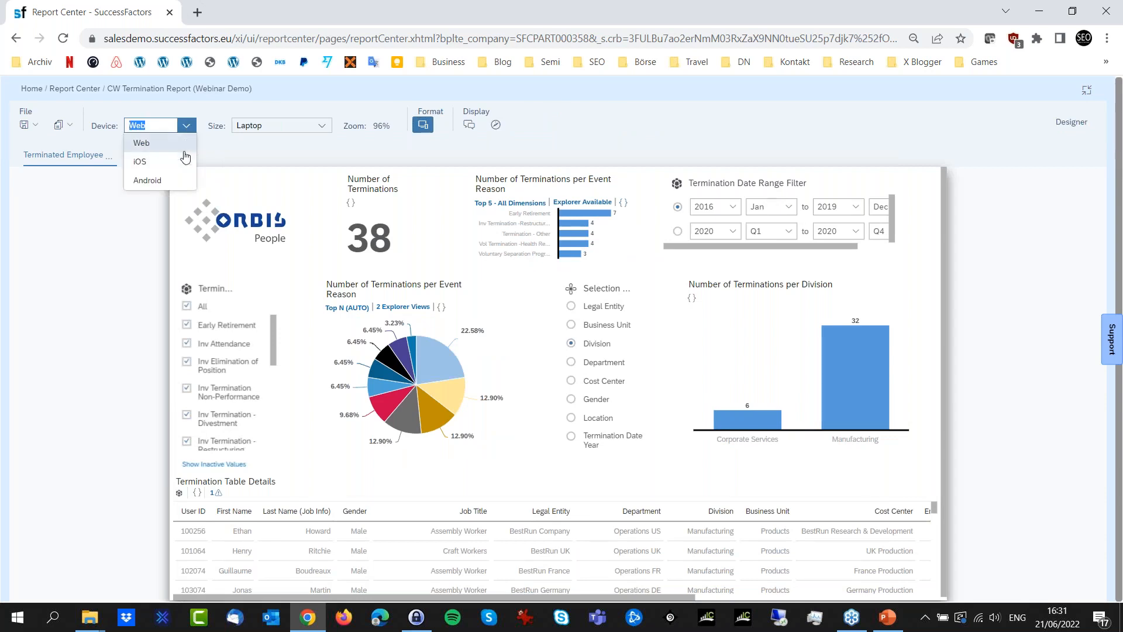
click(175, 181)
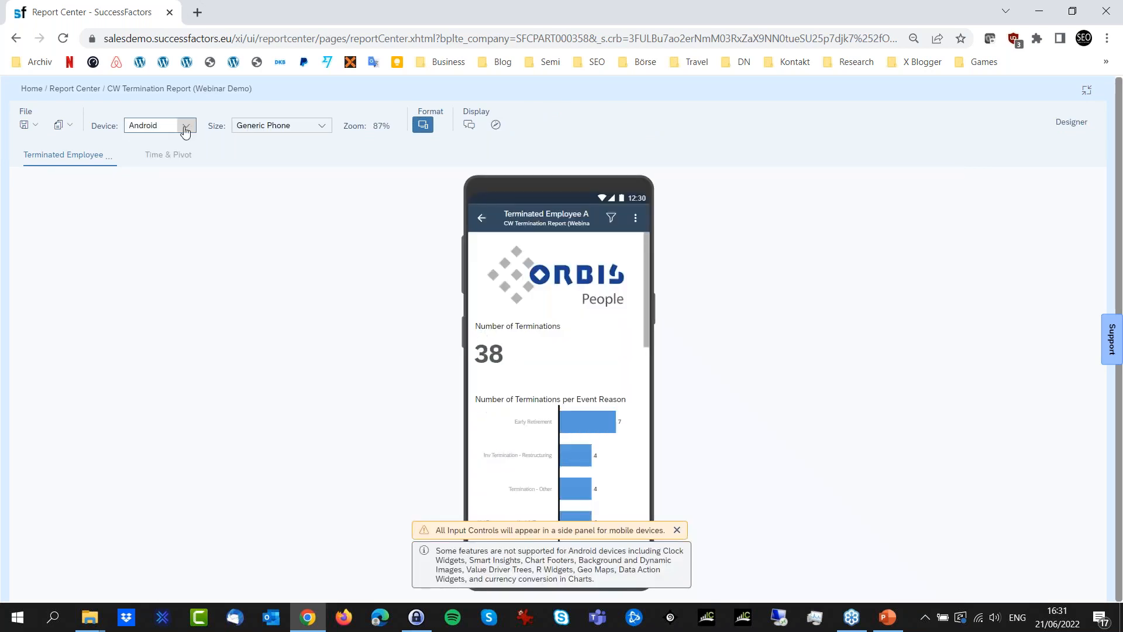
click(677, 530)
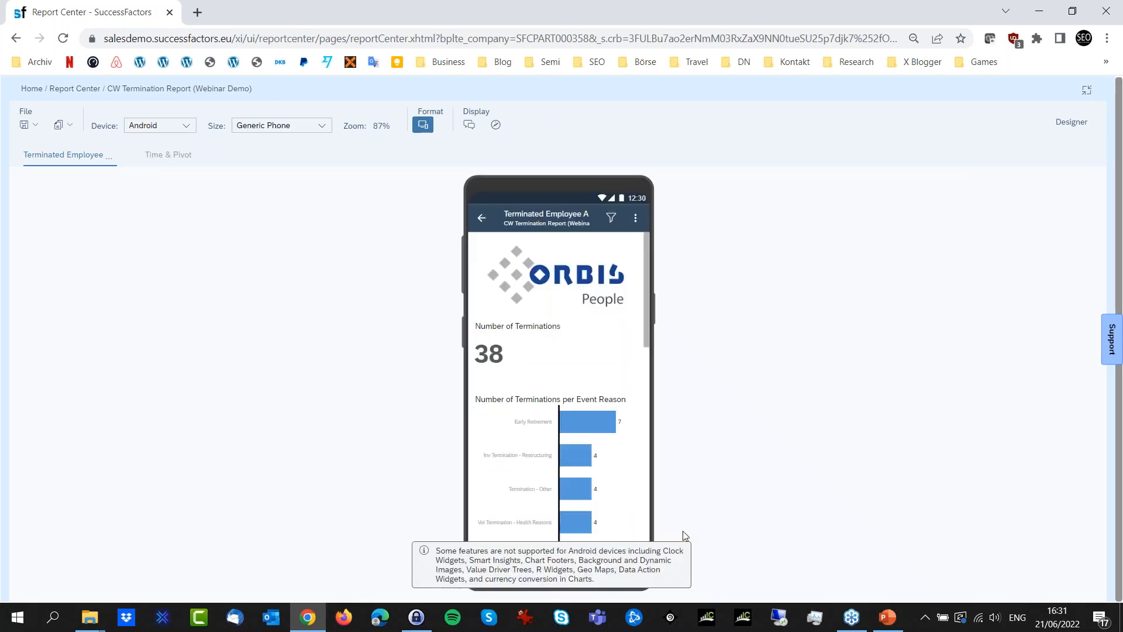
Examine the report's charts in the Android phone preview from beginning to end, and leave the device preview
scroll(589, 347, down, 1)
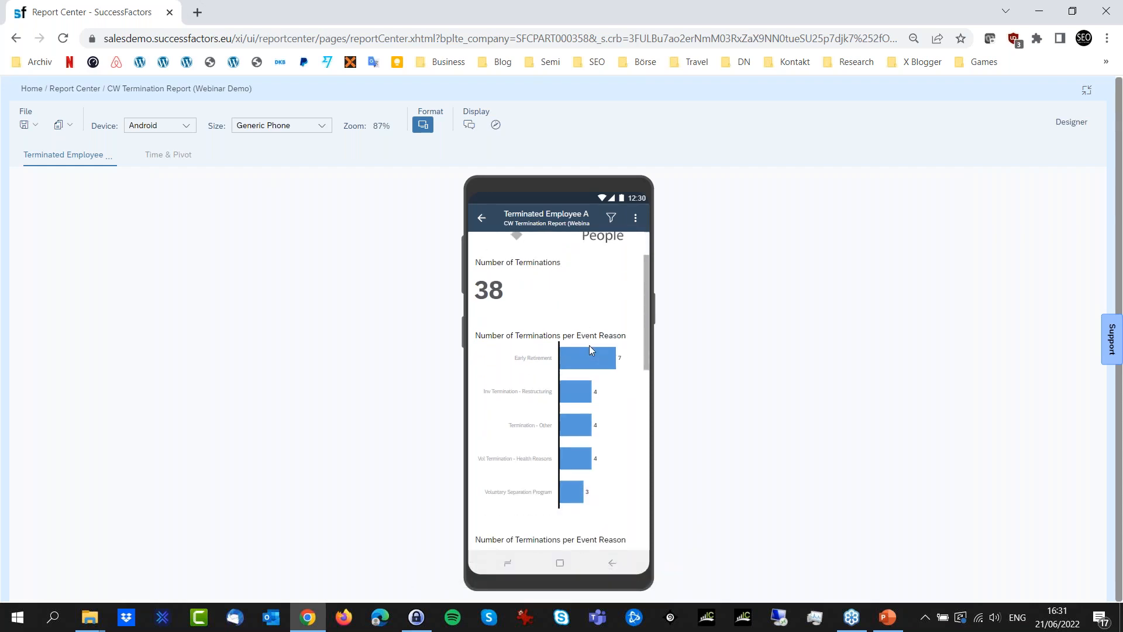
scroll(589, 345, up, 1)
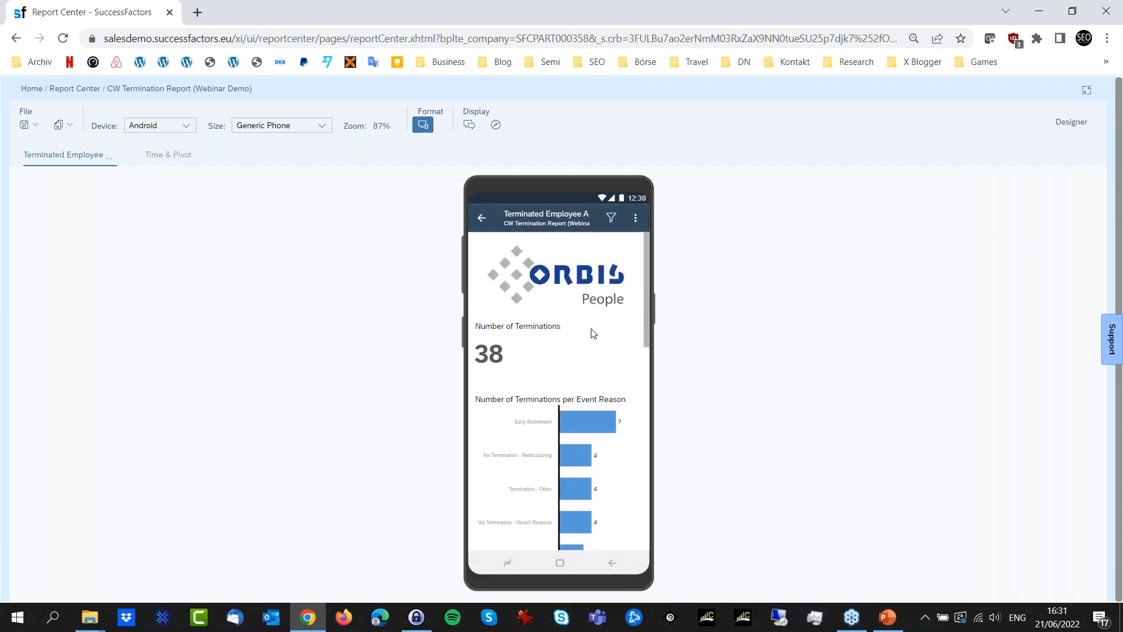
scroll(594, 333, down, 6)
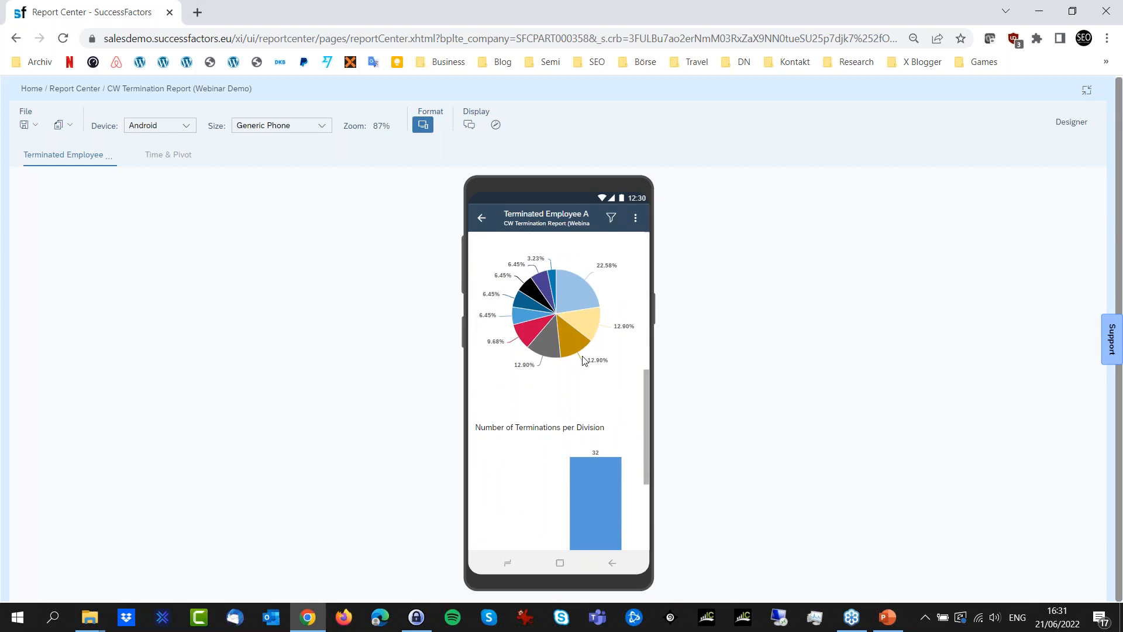
scroll(587, 367, down, 3)
scroll(591, 384, up, 8)
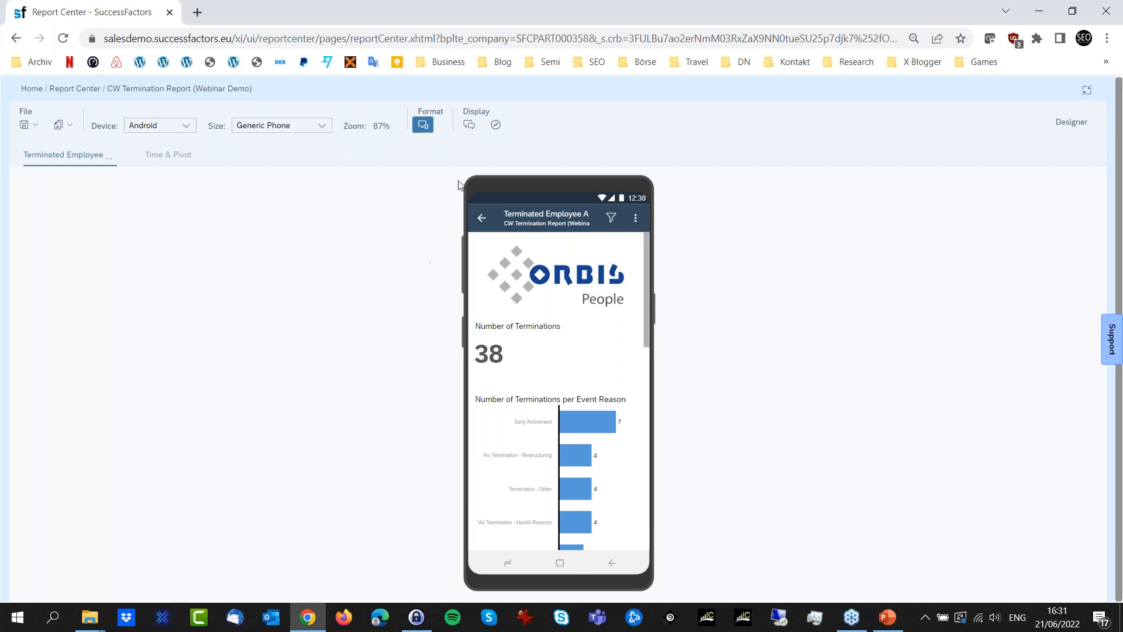
click(423, 126)
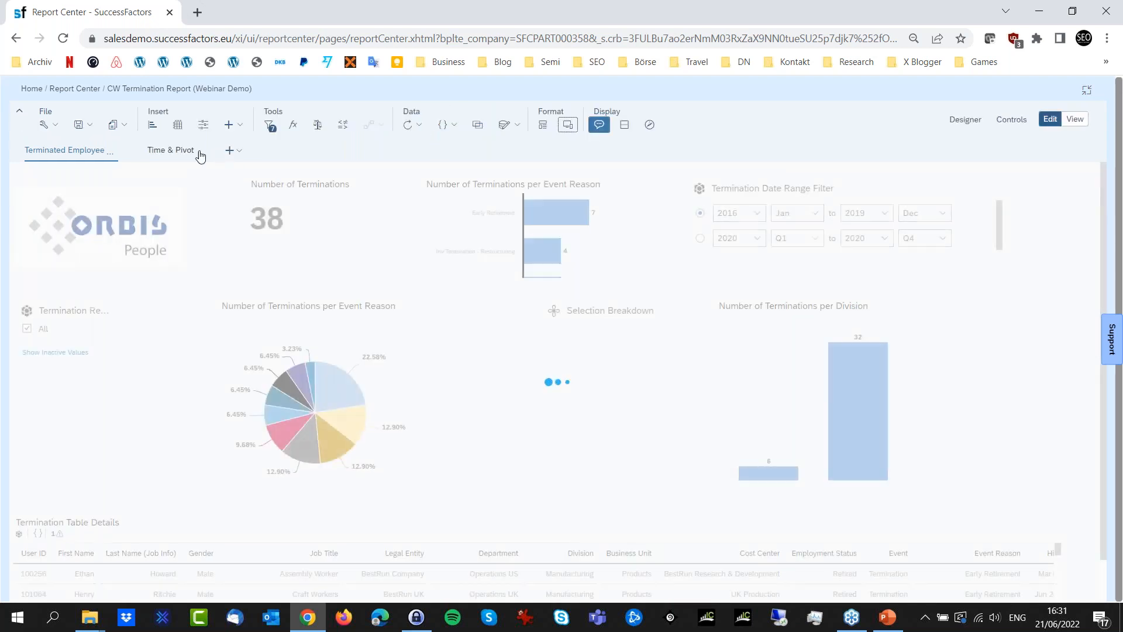
Review the Responsive, Canvas and Grid options for a new page without adding one
click(231, 150)
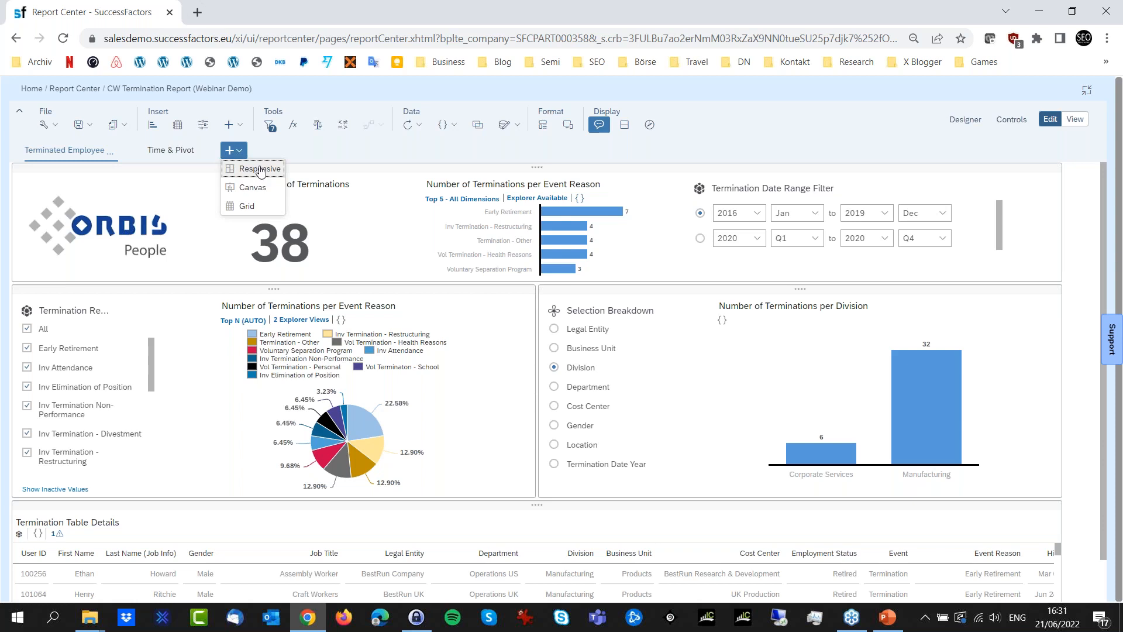
click(328, 159)
click(233, 151)
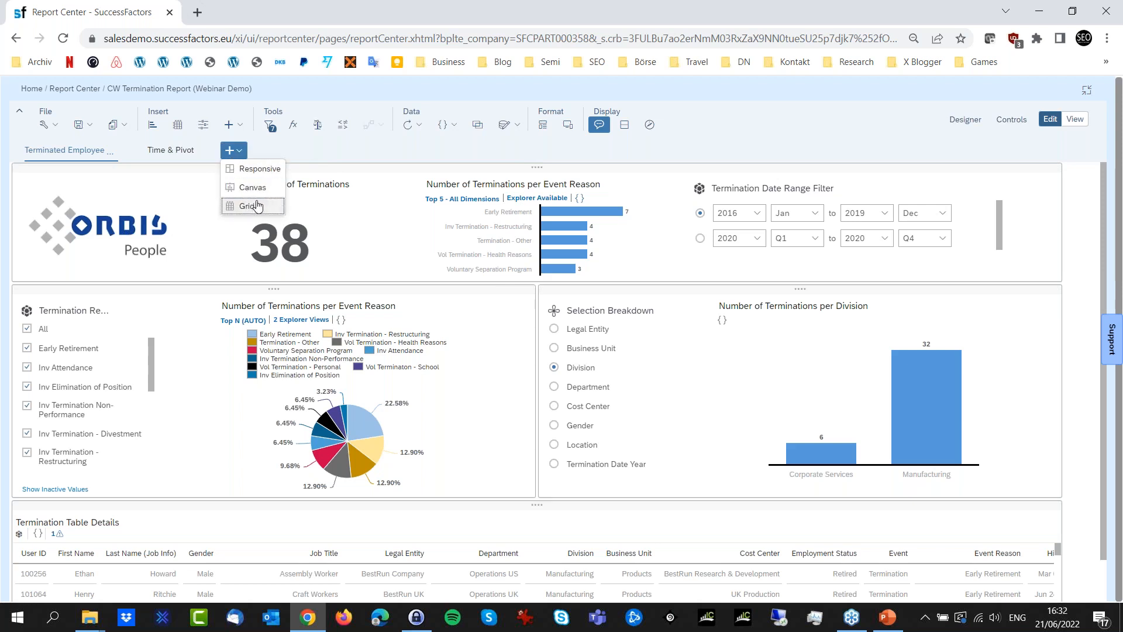
click(301, 159)
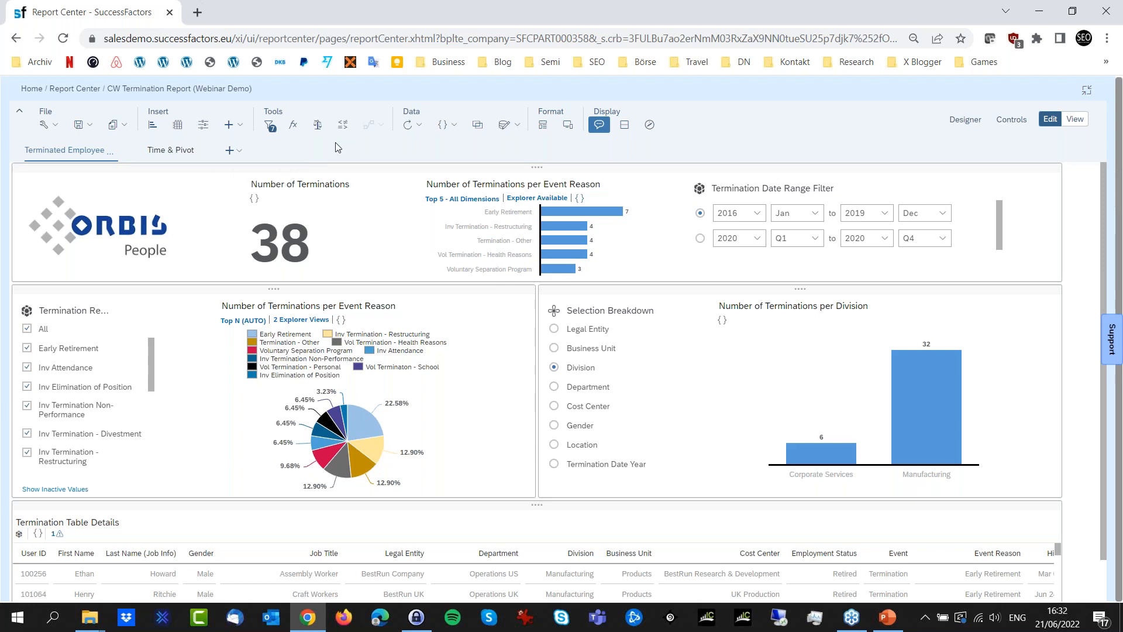
Export all pages of the report as a PowerPoint (.pptx) file with the appendix included
click(83, 124)
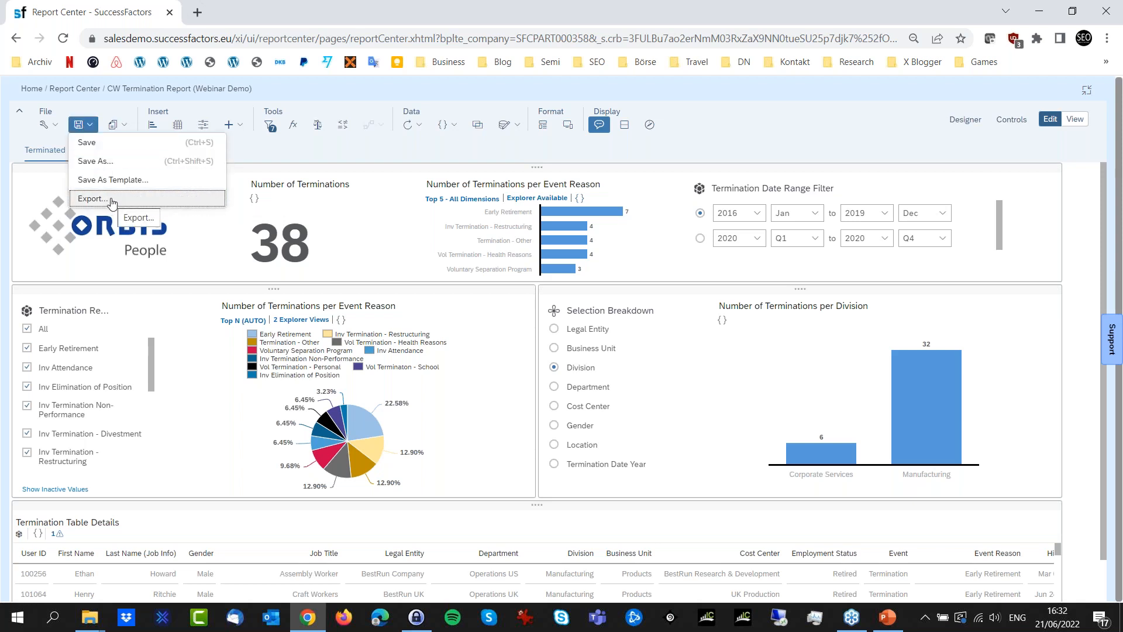
click(92, 198)
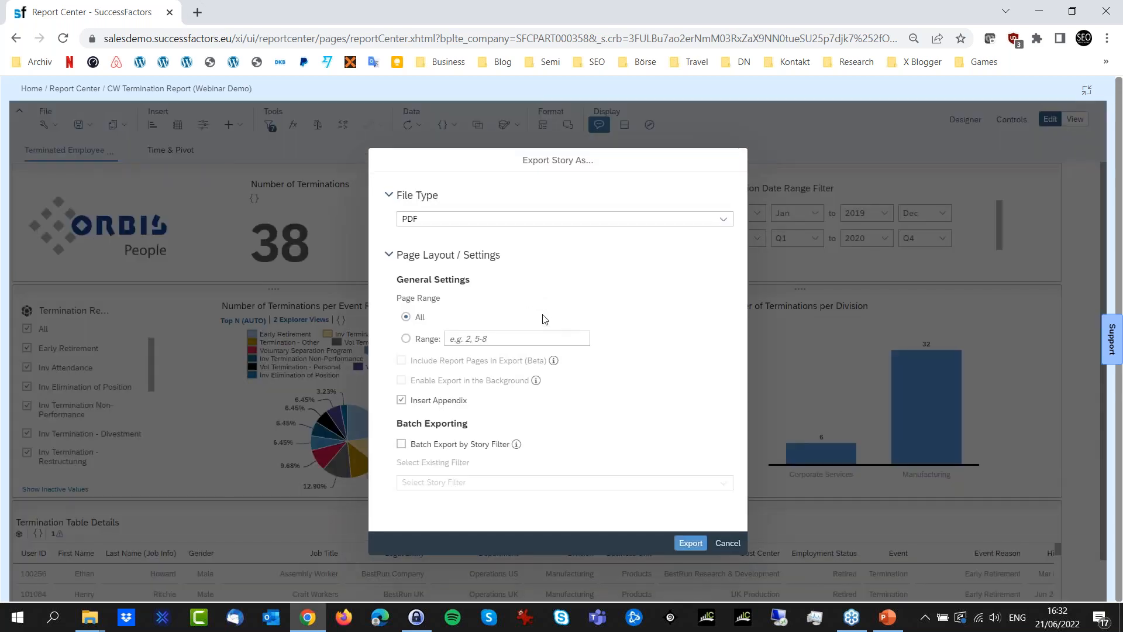
click(723, 219)
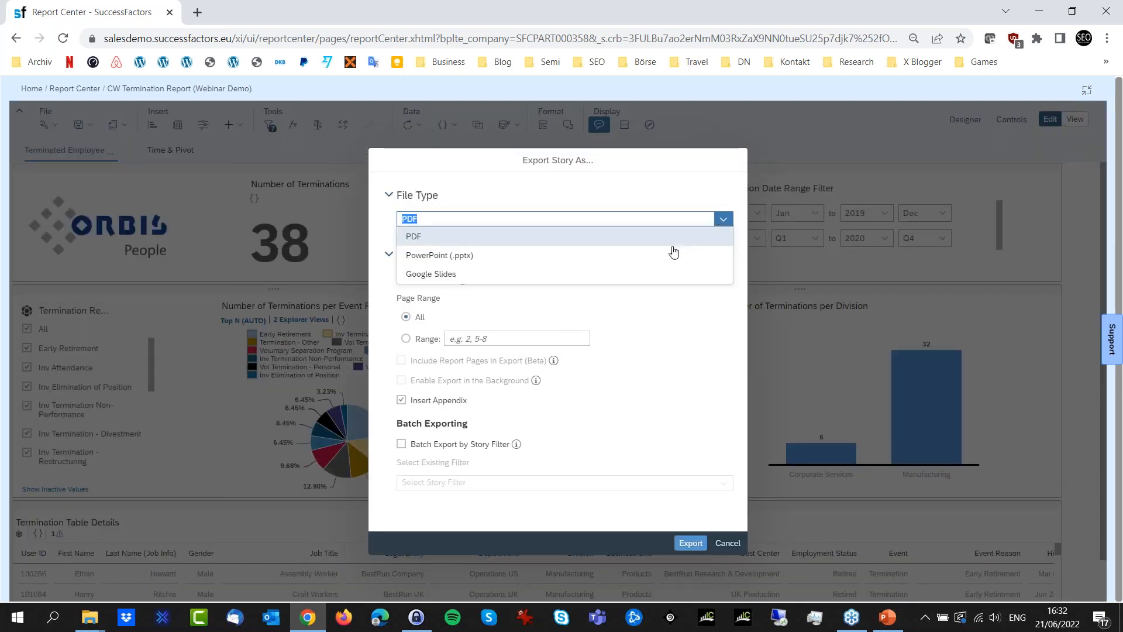
click(652, 256)
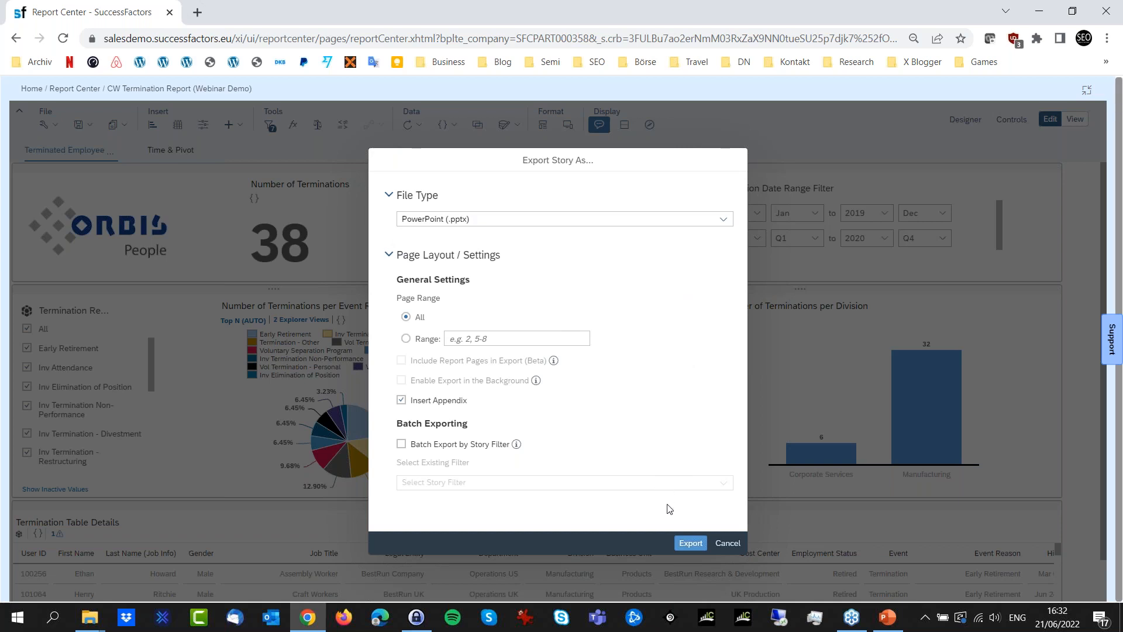
click(689, 543)
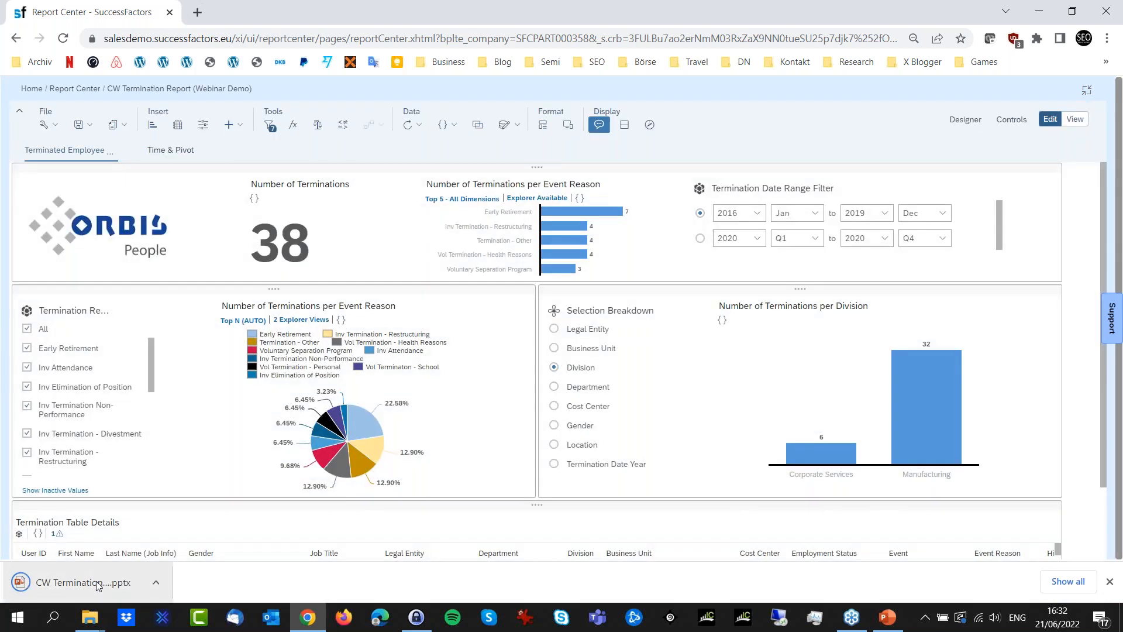
Open the exported CW Termination Report presentation in PowerPoint, enable editing and go to the second slide
click(97, 582)
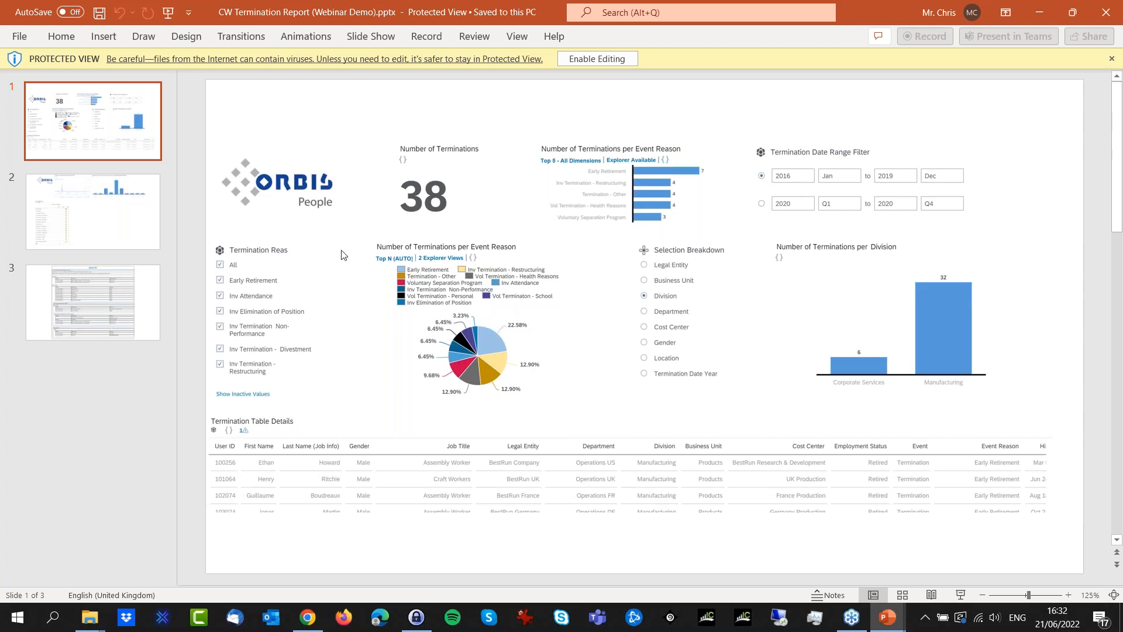
click(588, 59)
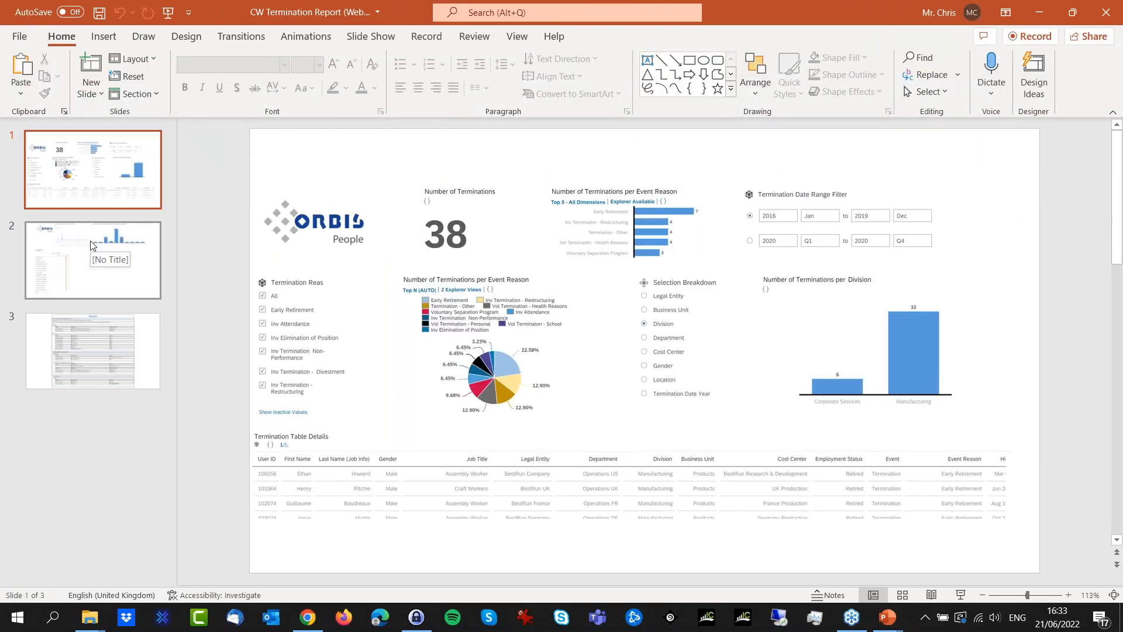
click(115, 264)
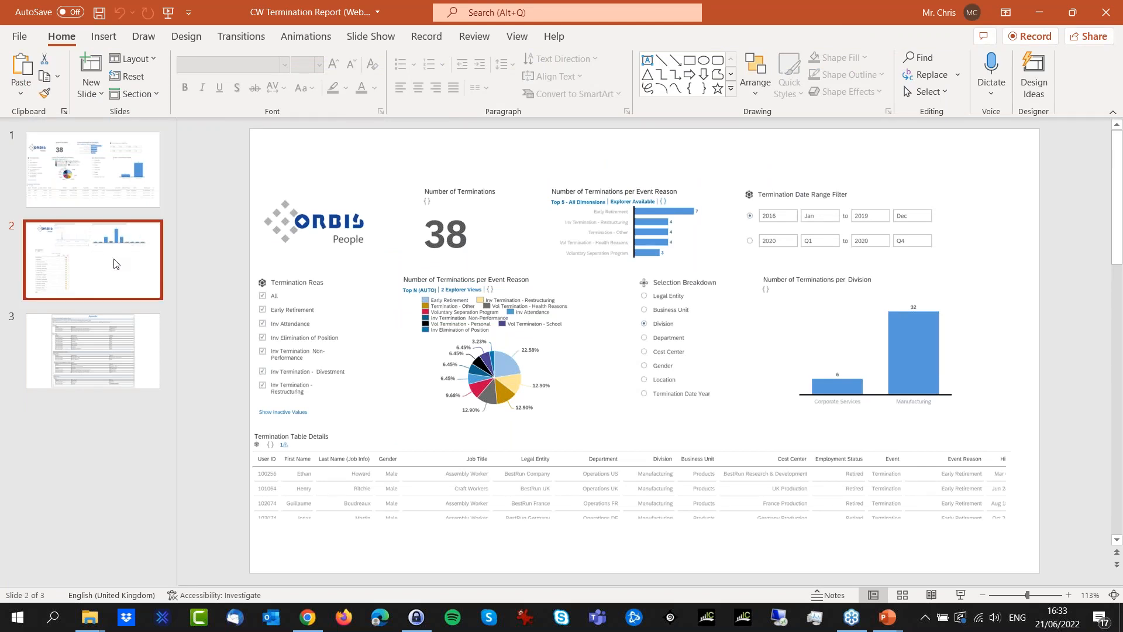
Review the appendix slide and the first slide of the exported presentation, and close the file
click(97, 342)
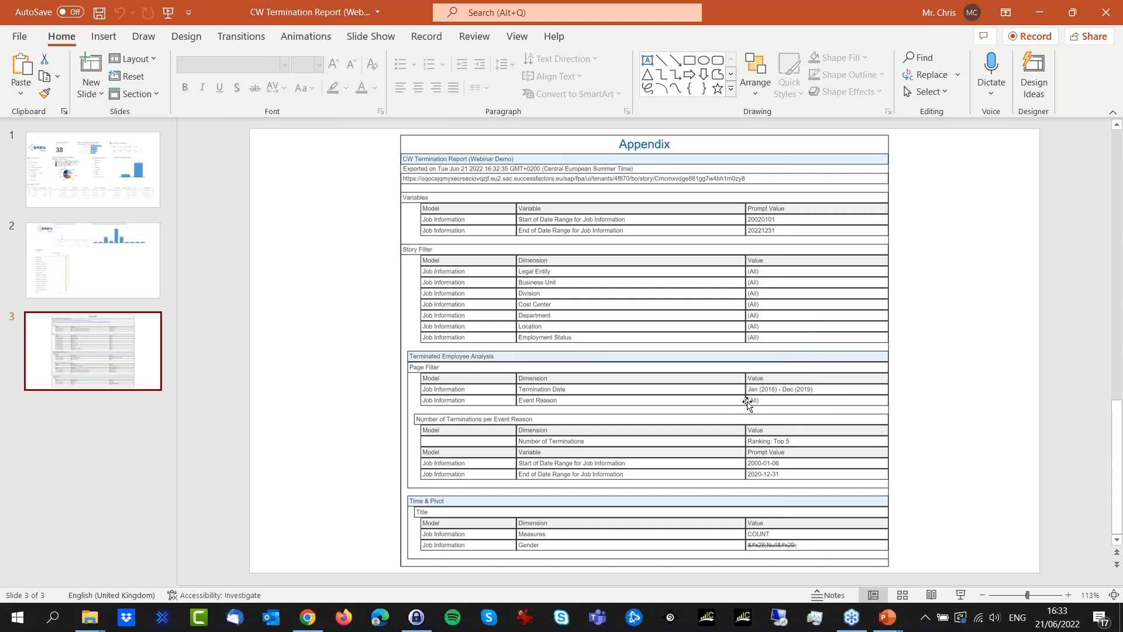
click(106, 153)
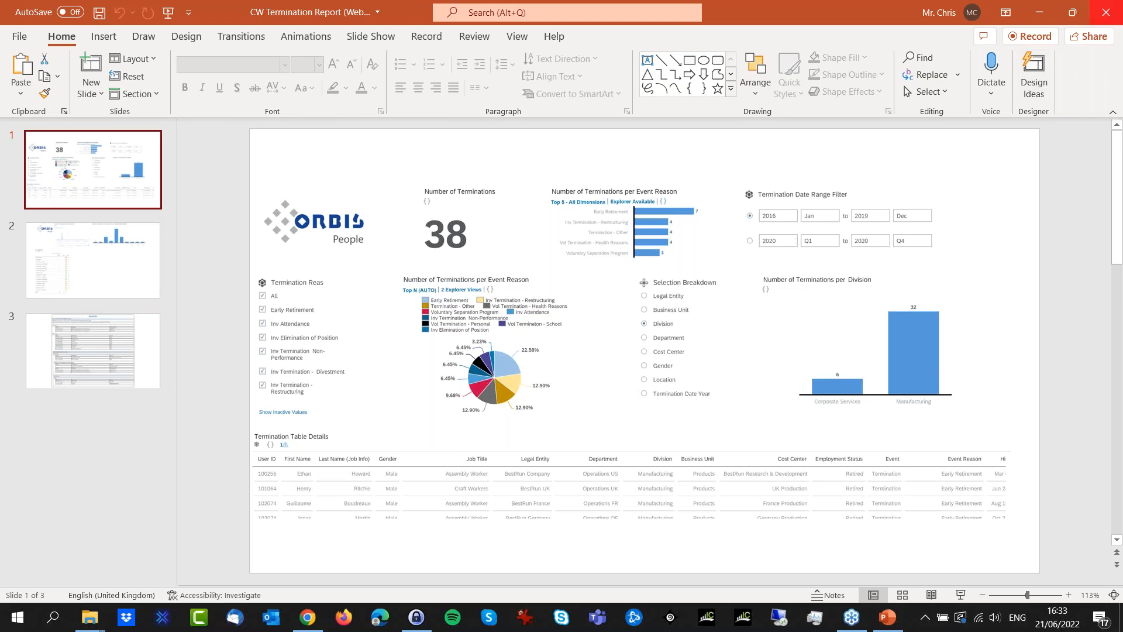
click(1105, 12)
Switch to the People Analytics webinar presentation in PowerPoint and go to the Content Store title slide
click(311, 620)
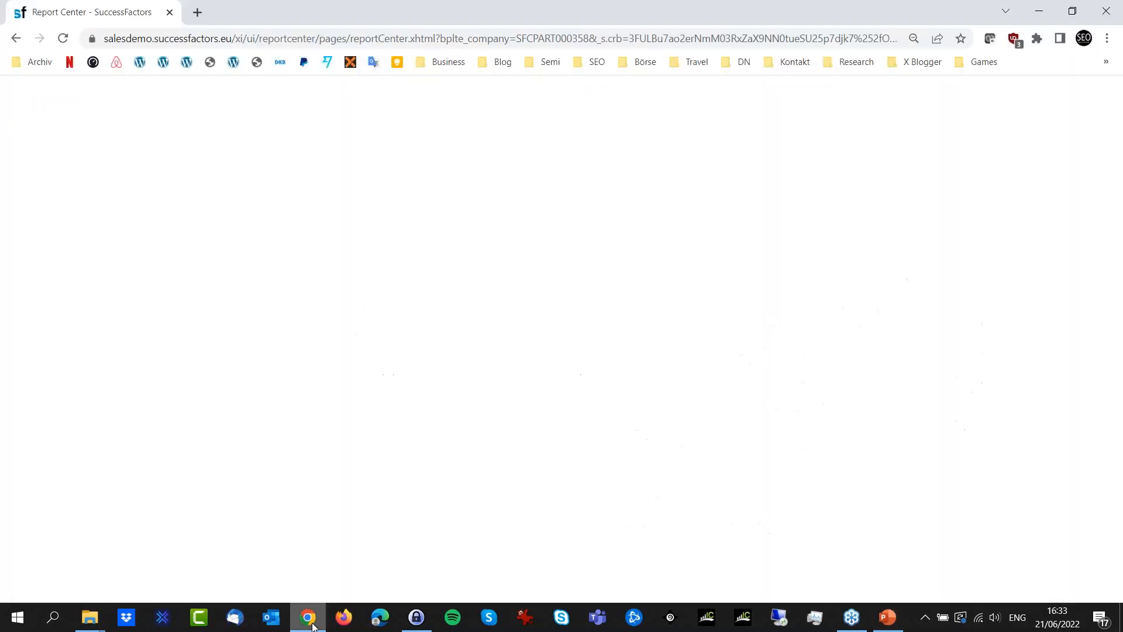
click(887, 617)
scroll(52, 383, down, 5)
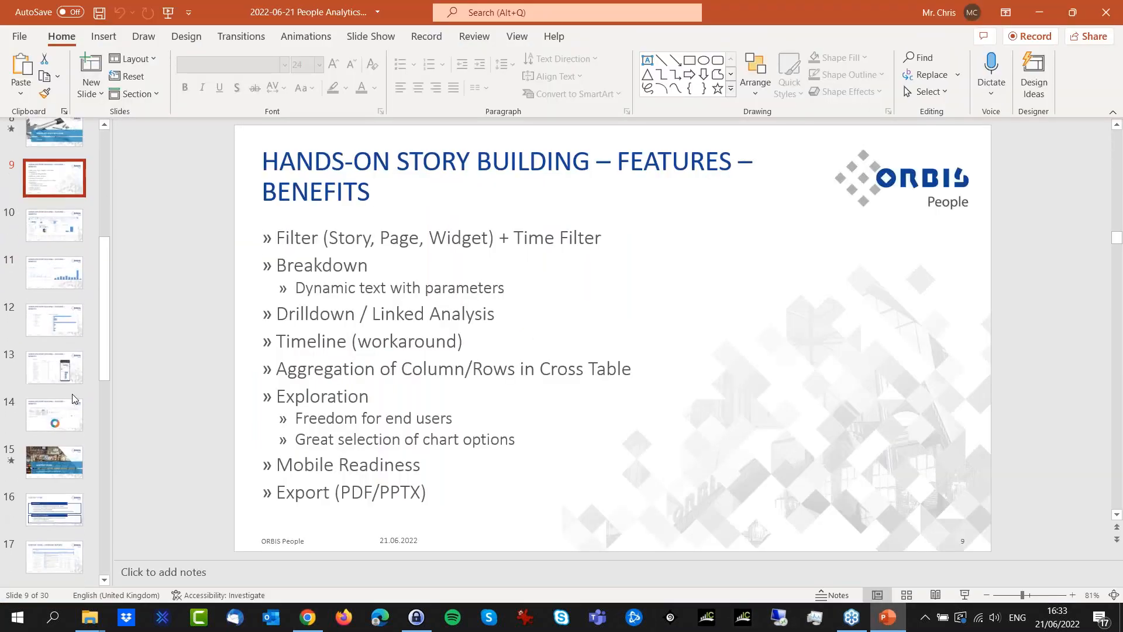
click(54, 376)
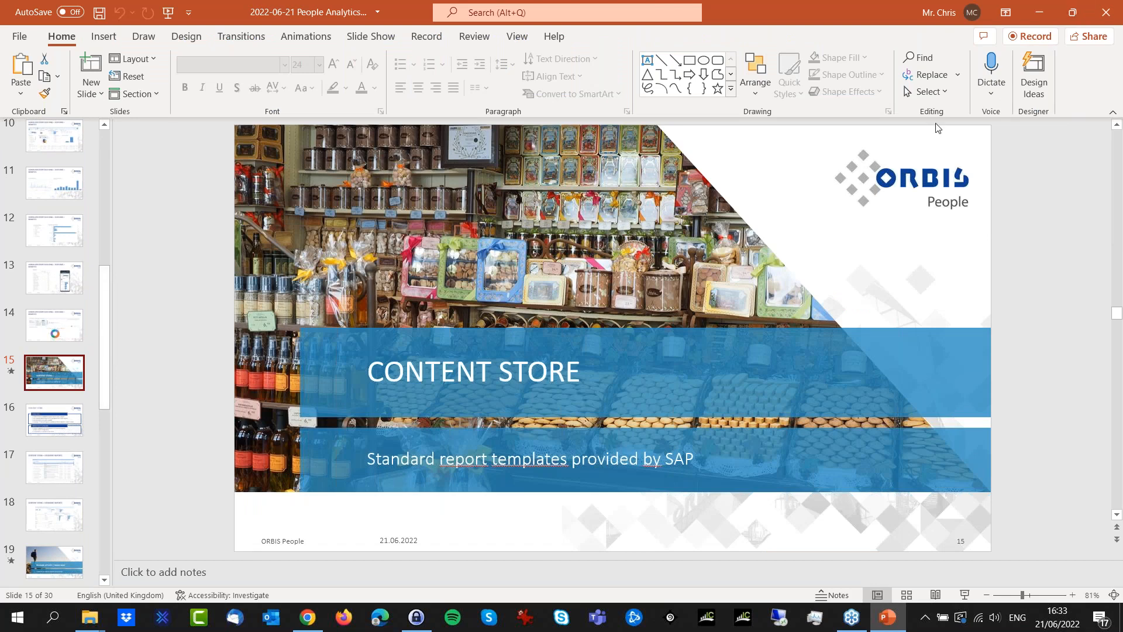
Switch to Chrome, leave the termination report for the Report Center and open the Content Store for importing a report definition
mouse_move(312, 625)
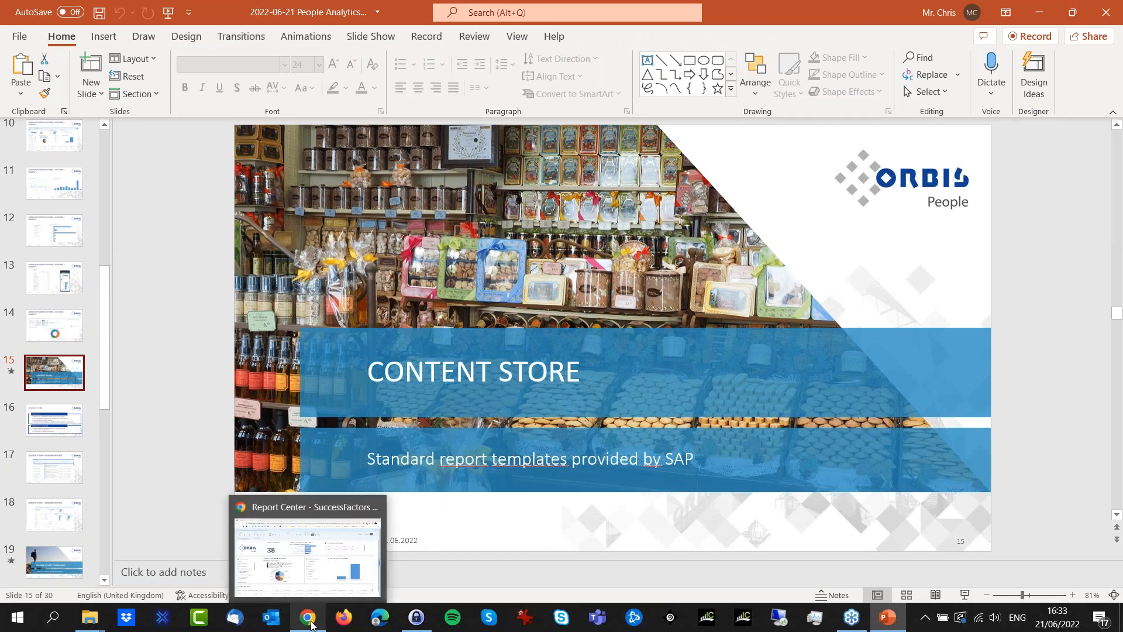
click(312, 624)
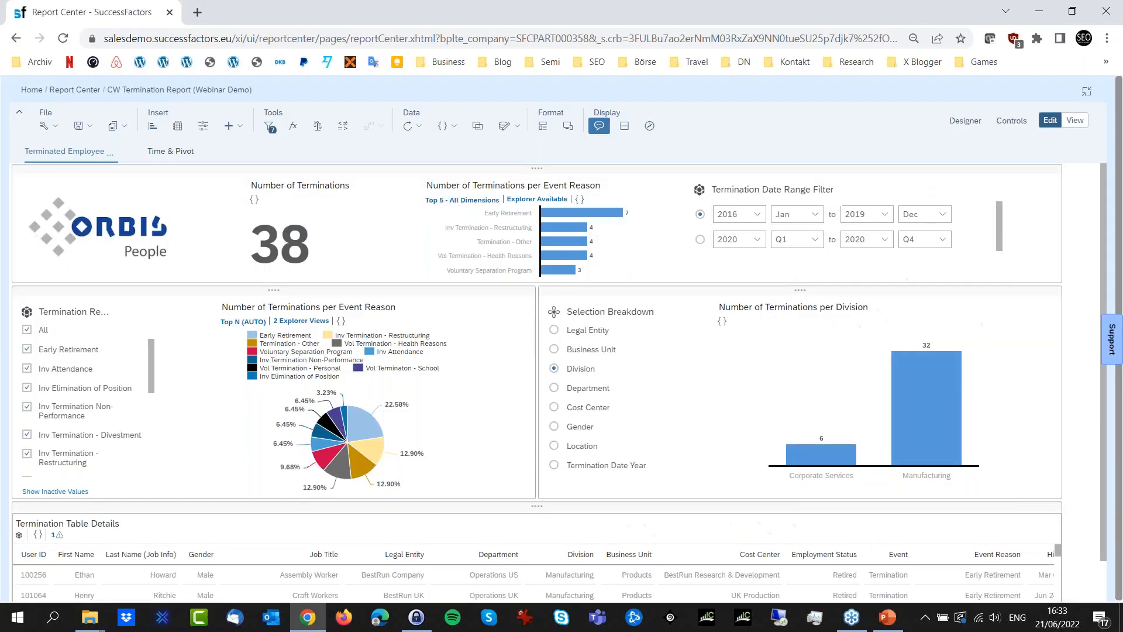
click(90, 91)
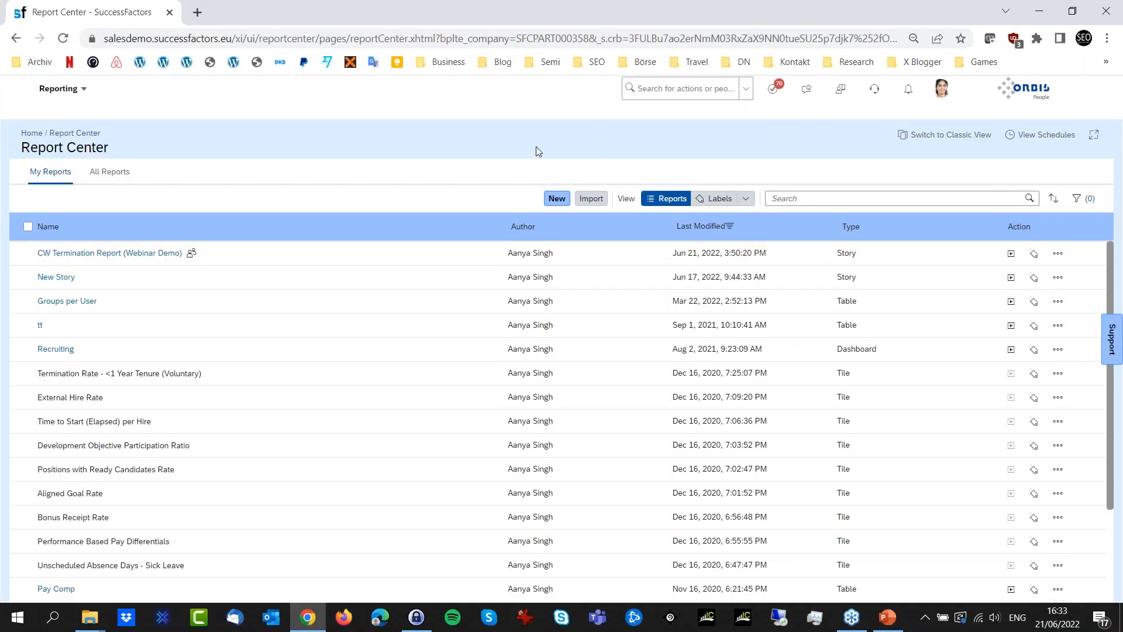
click(600, 202)
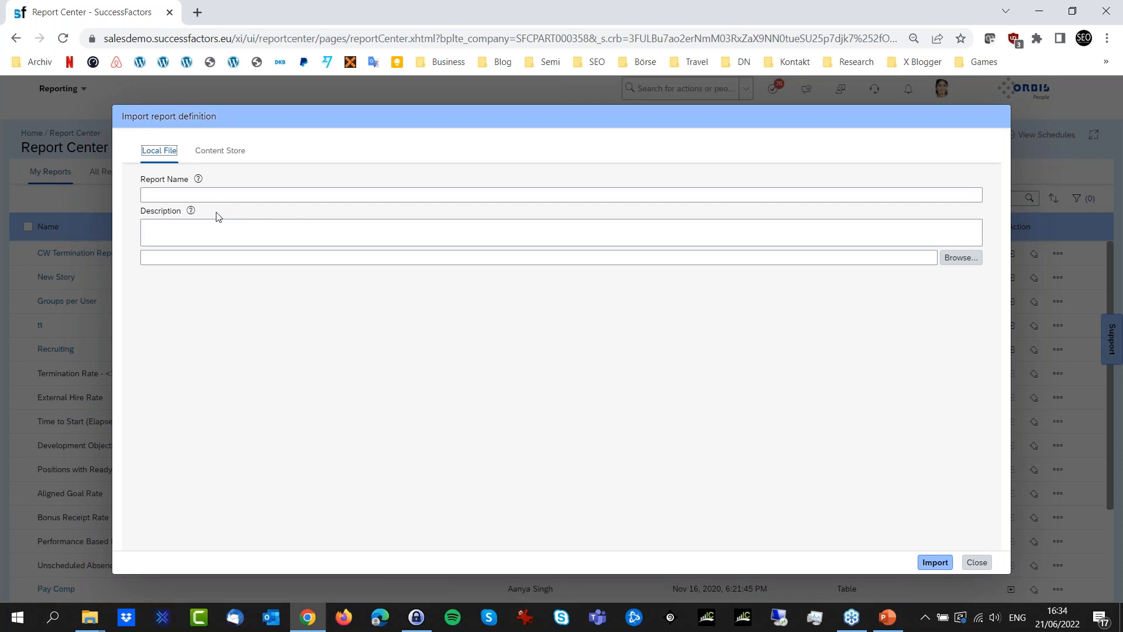
click(220, 154)
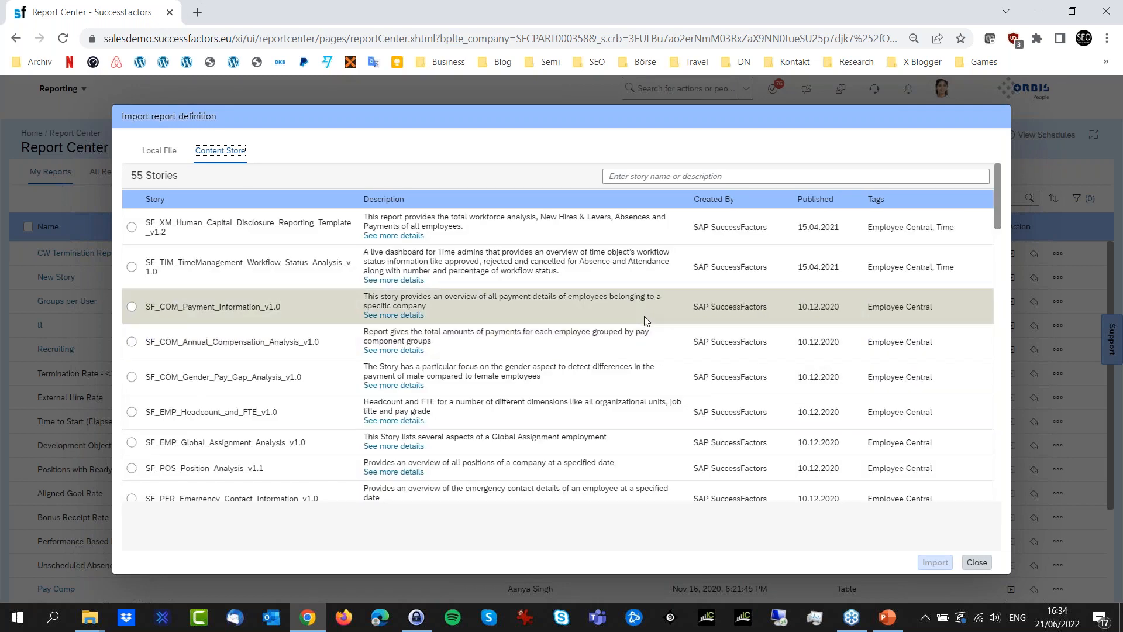
Browse the Content Store stories, read the details of SF_EMP_Alternative_Cost_Distribution_v1.0, and close the summary and the import dialog
scroll(665, 325, down, 10)
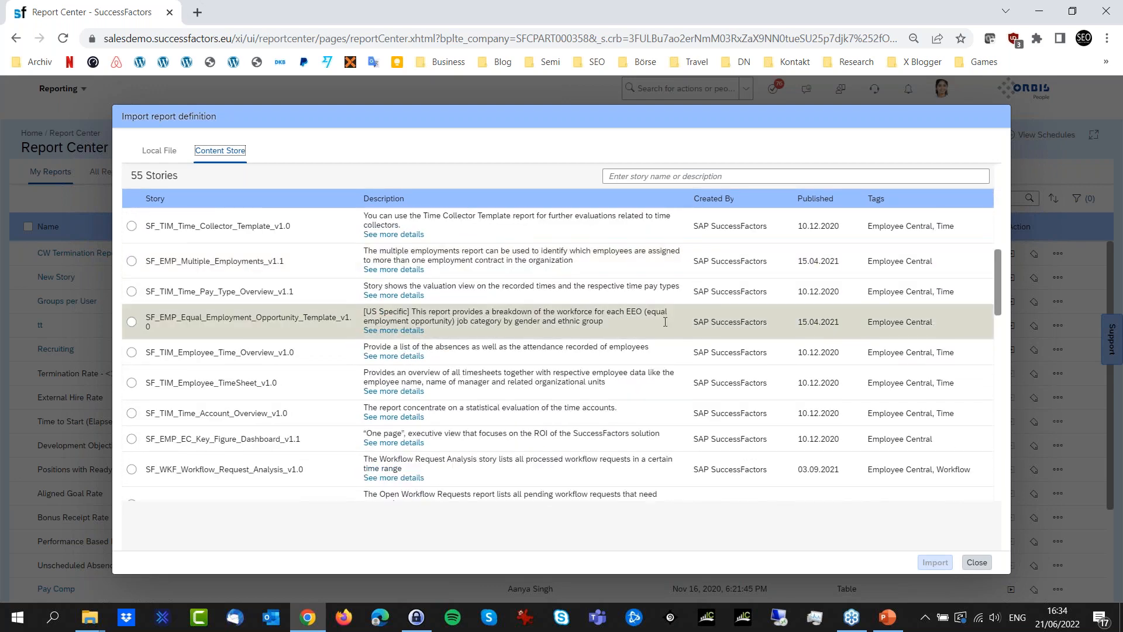
scroll(665, 320, down, 1)
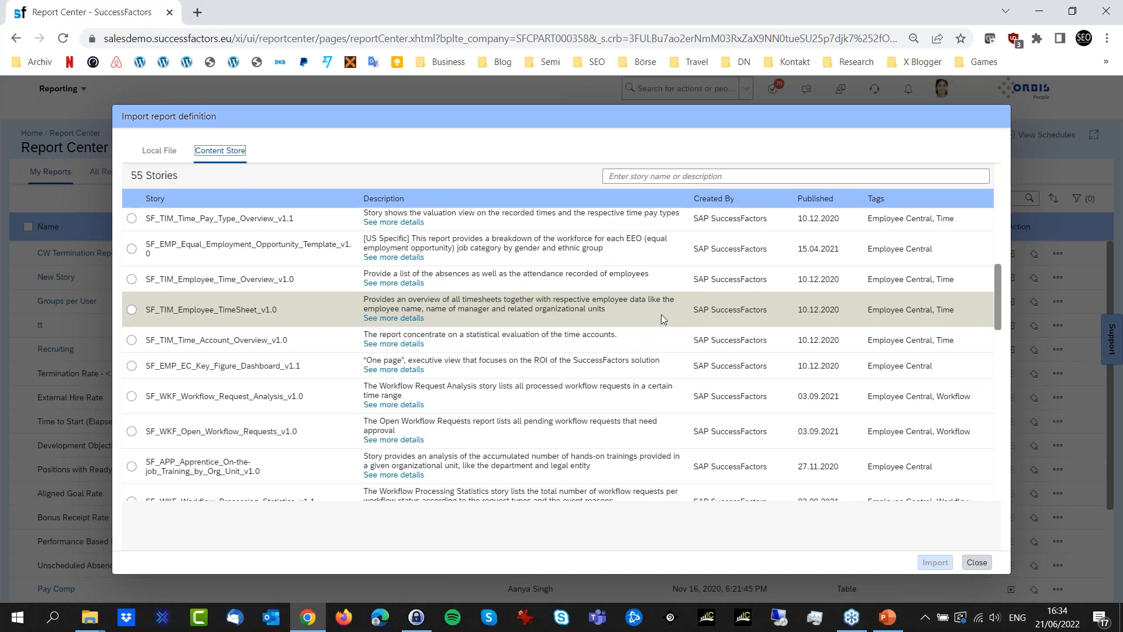
scroll(661, 317, down, 3)
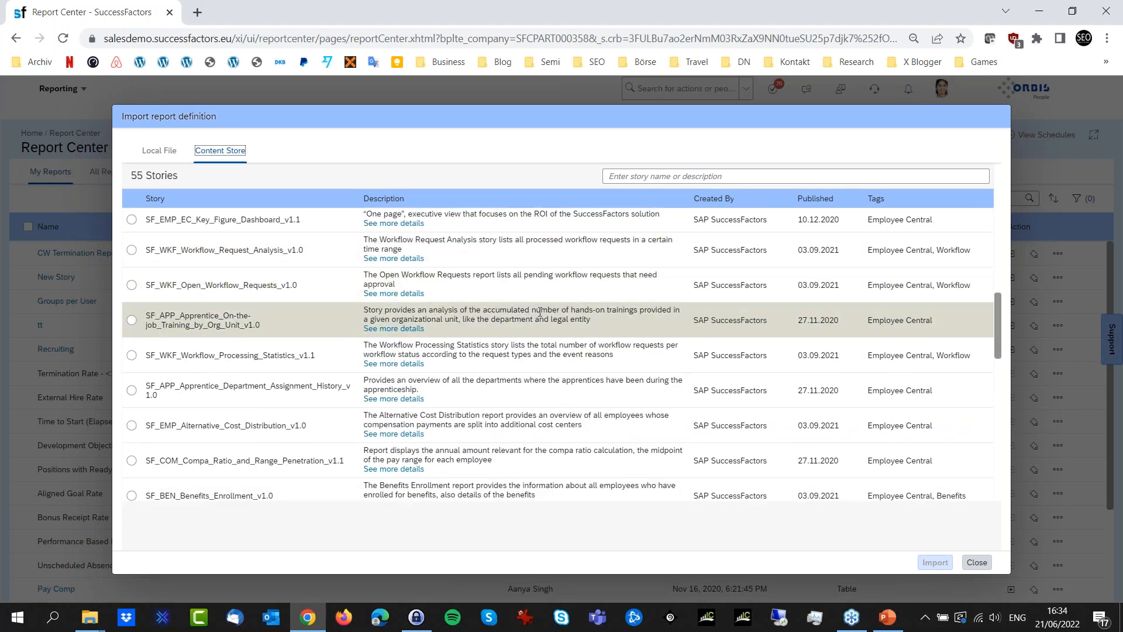
scroll(540, 312, down, 1)
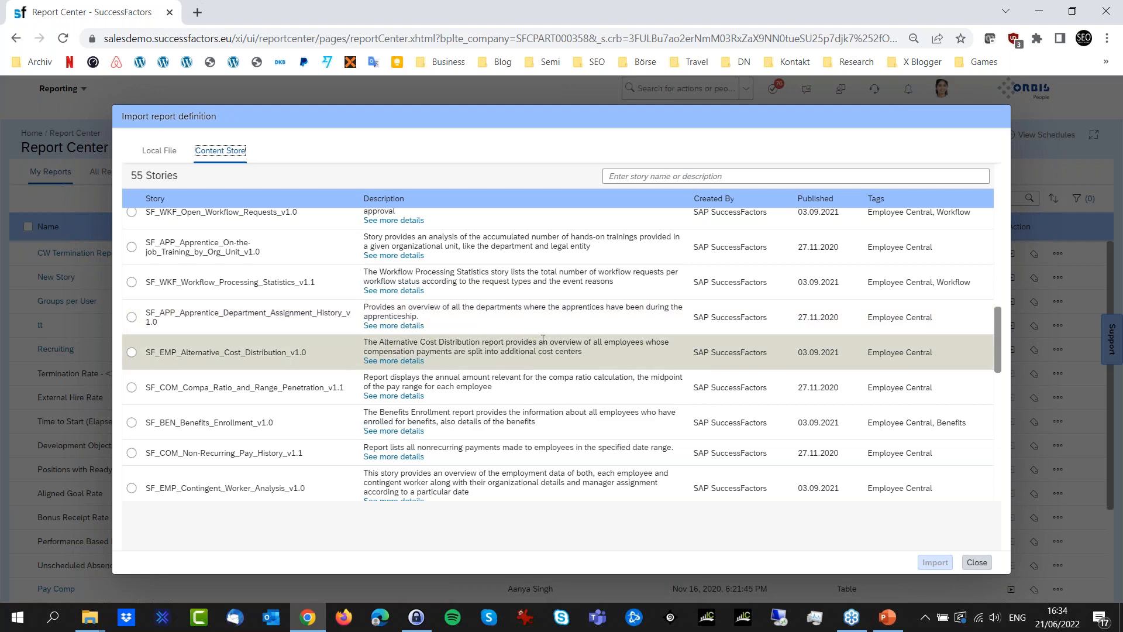
scroll(507, 303, down, 1)
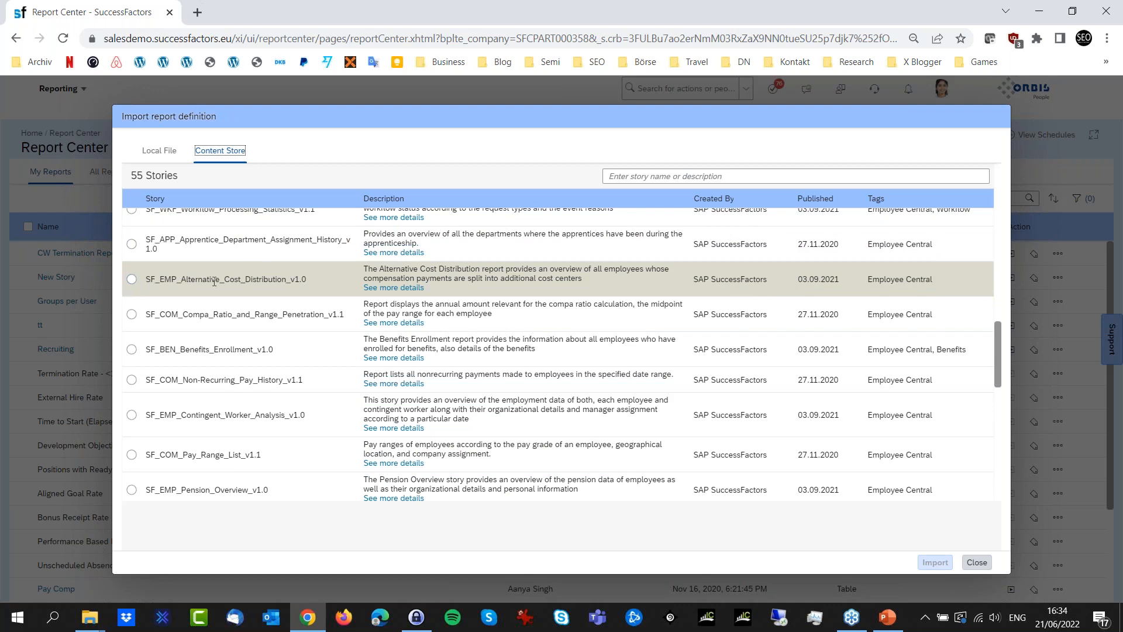
click(407, 288)
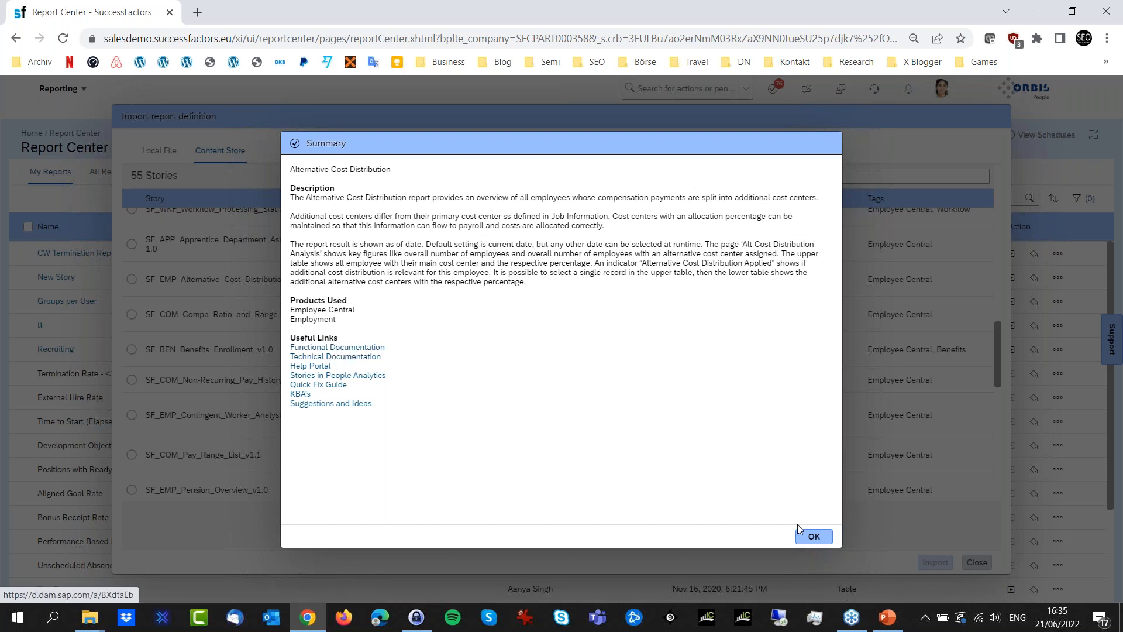
click(811, 537)
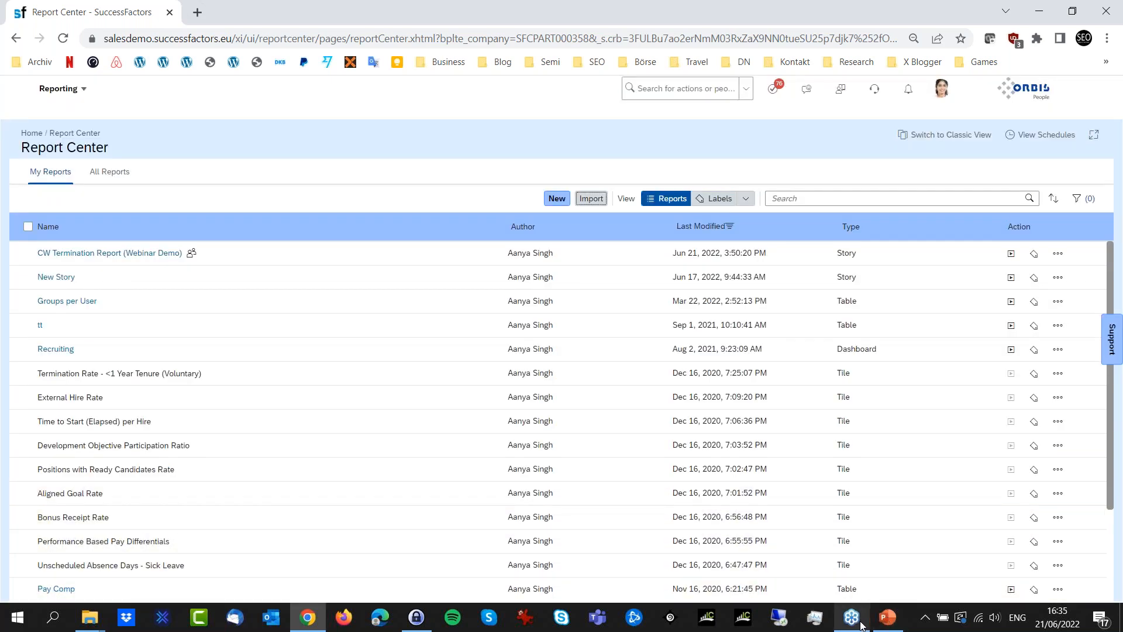
Switch to PowerPoint, start the slide show from the Content Store title slide and advance to the Content Store overview slide
click(887, 619)
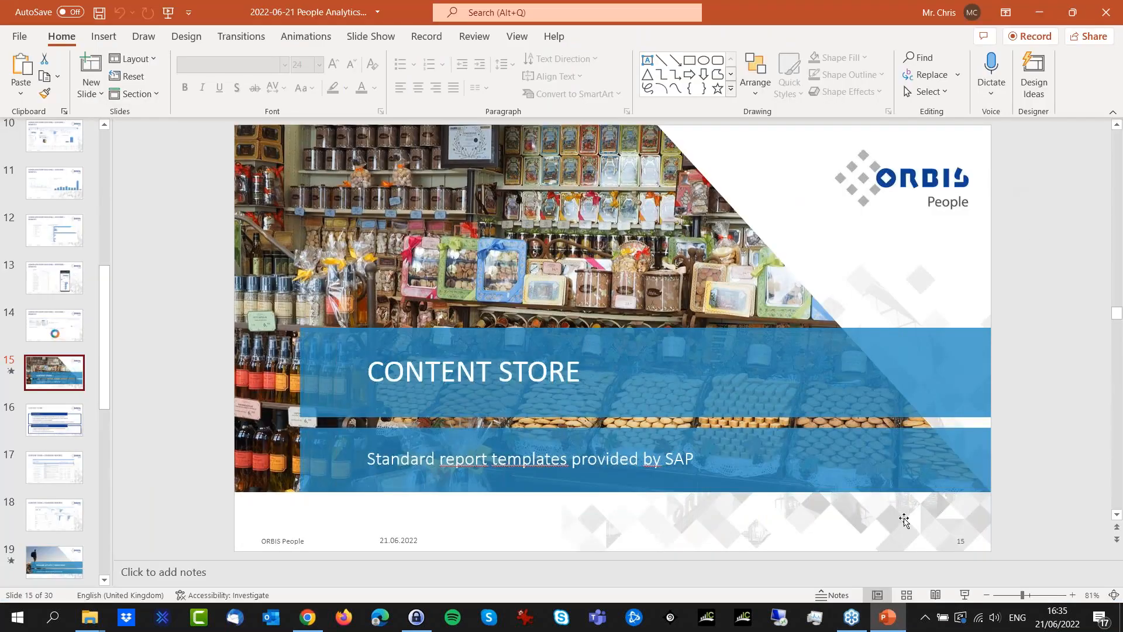
click(964, 595)
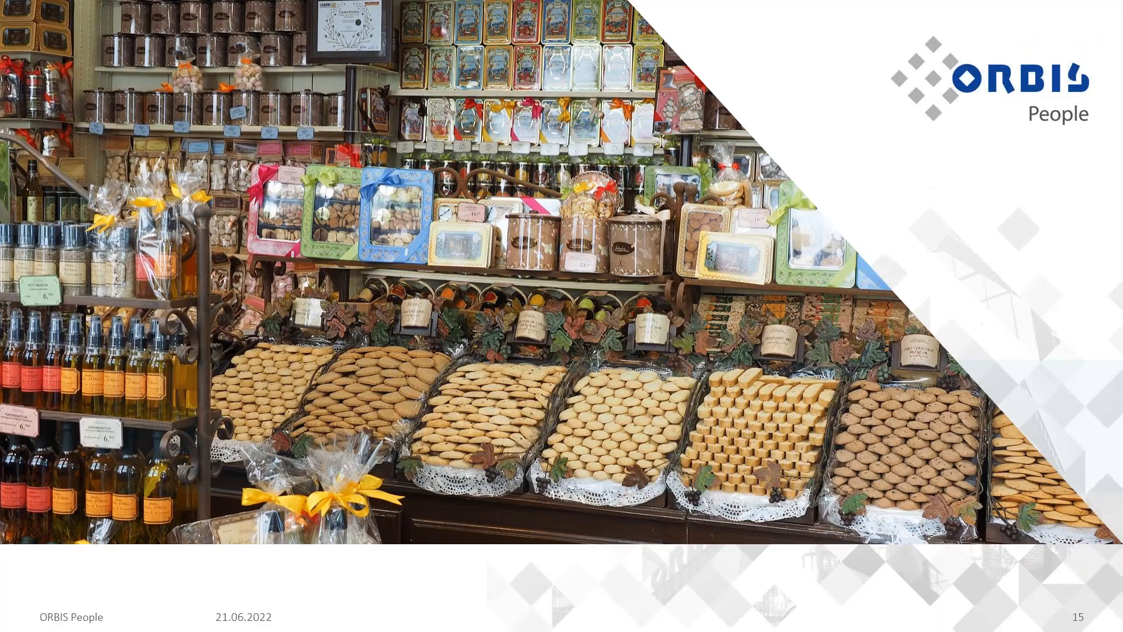
key(Right)
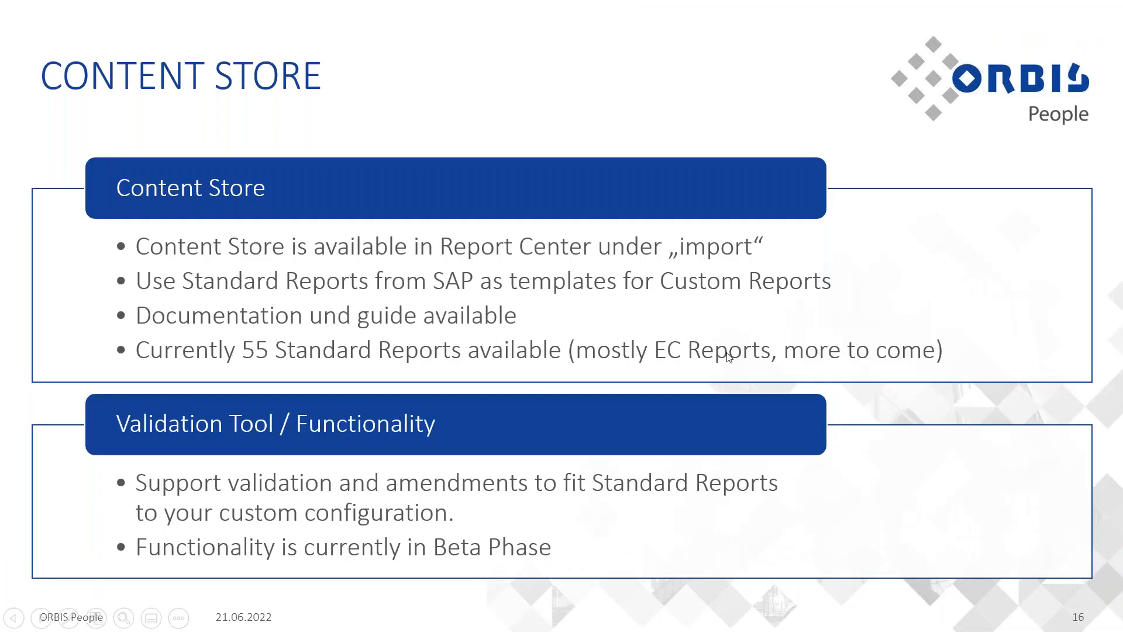
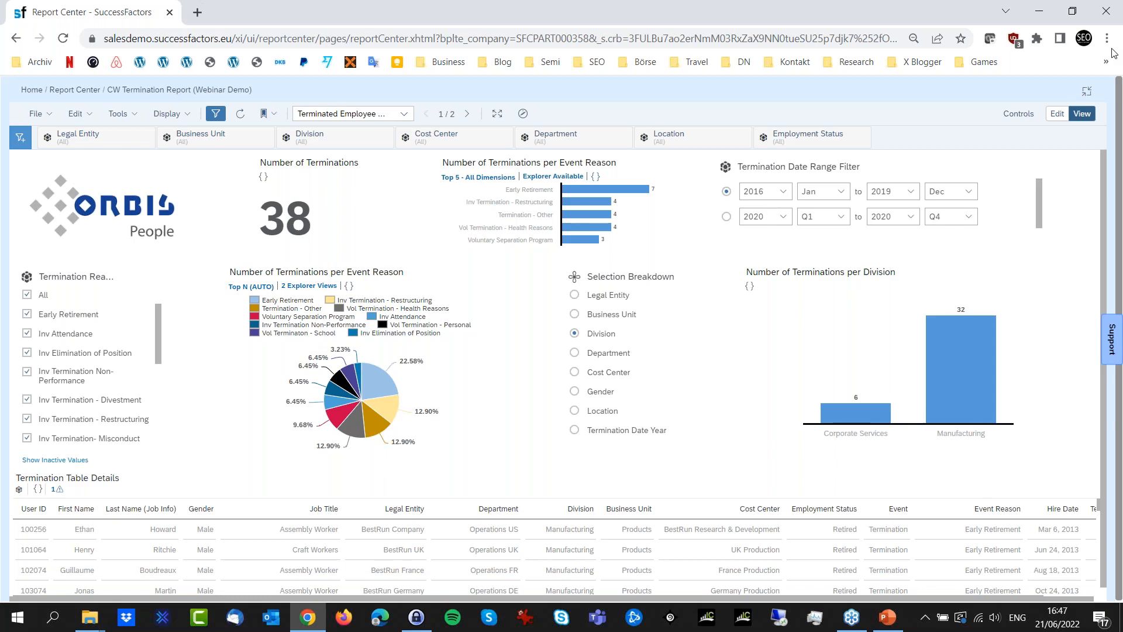
Return from the termination report to the Report Center and show the available actions for CW Termination Report (Webinar Demo)
click(88, 92)
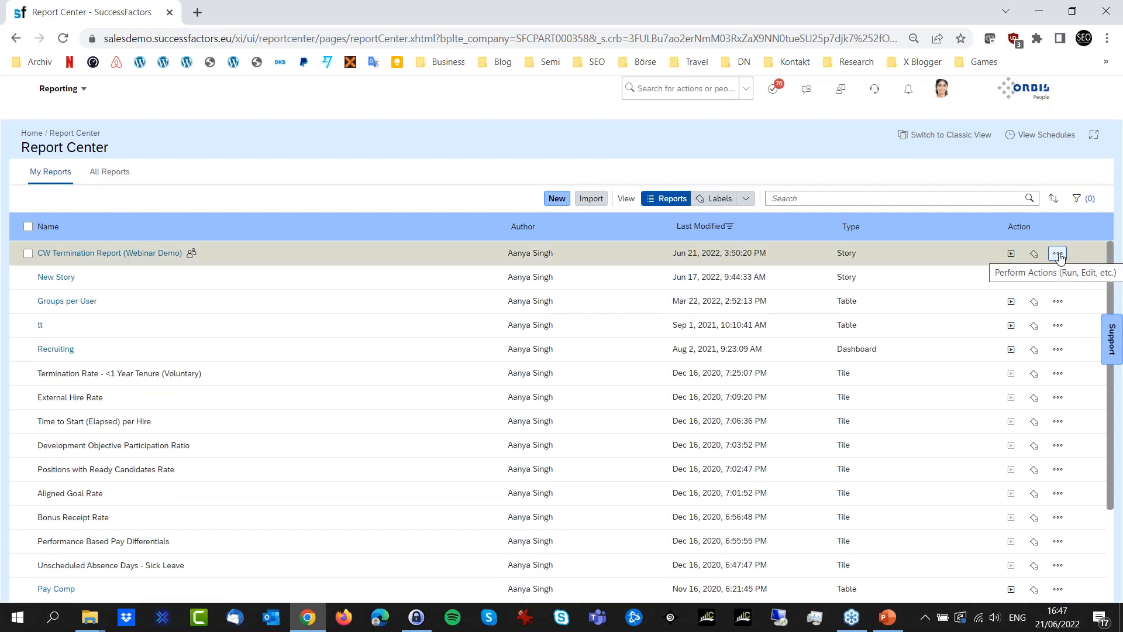
click(1058, 254)
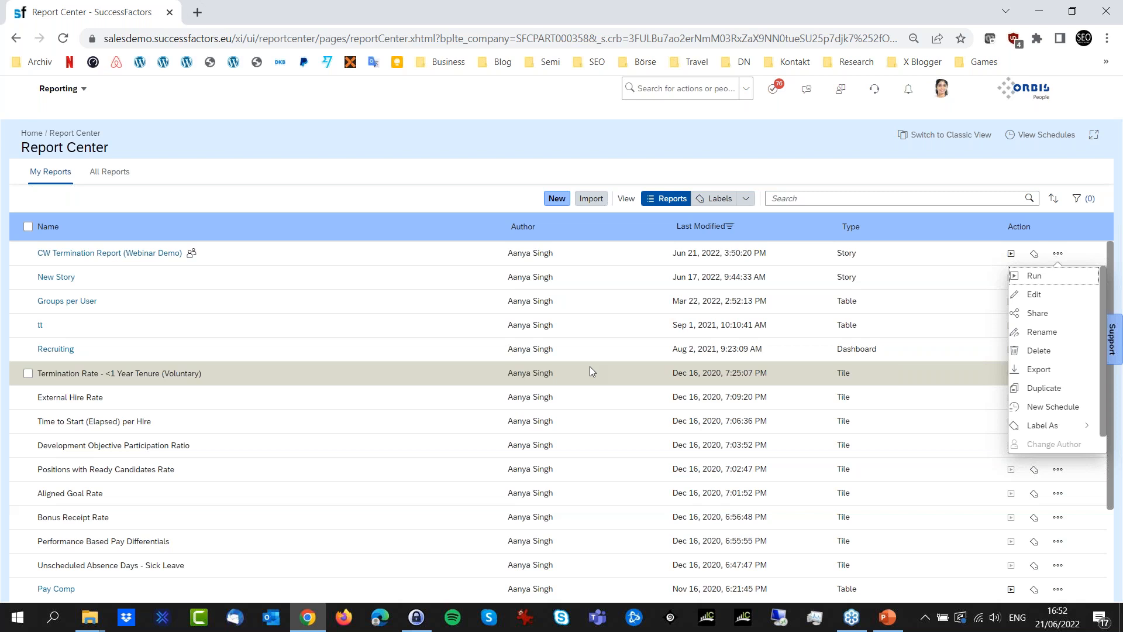
Start a new story report and list the SAP Live Connections offered as its data source
click(559, 198)
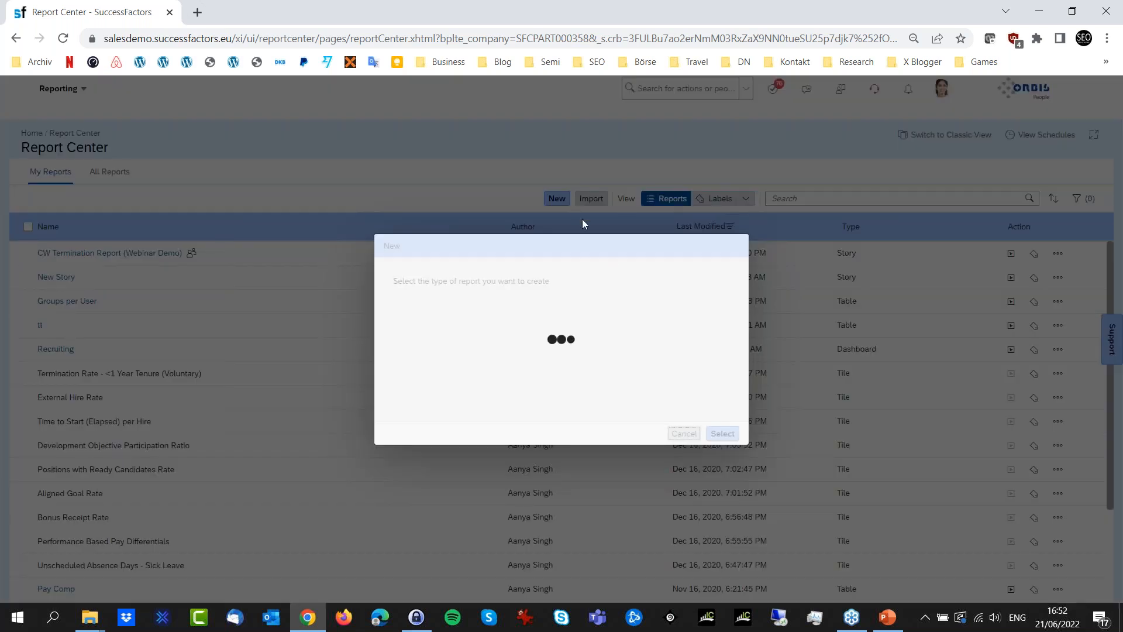
click(681, 352)
click(722, 434)
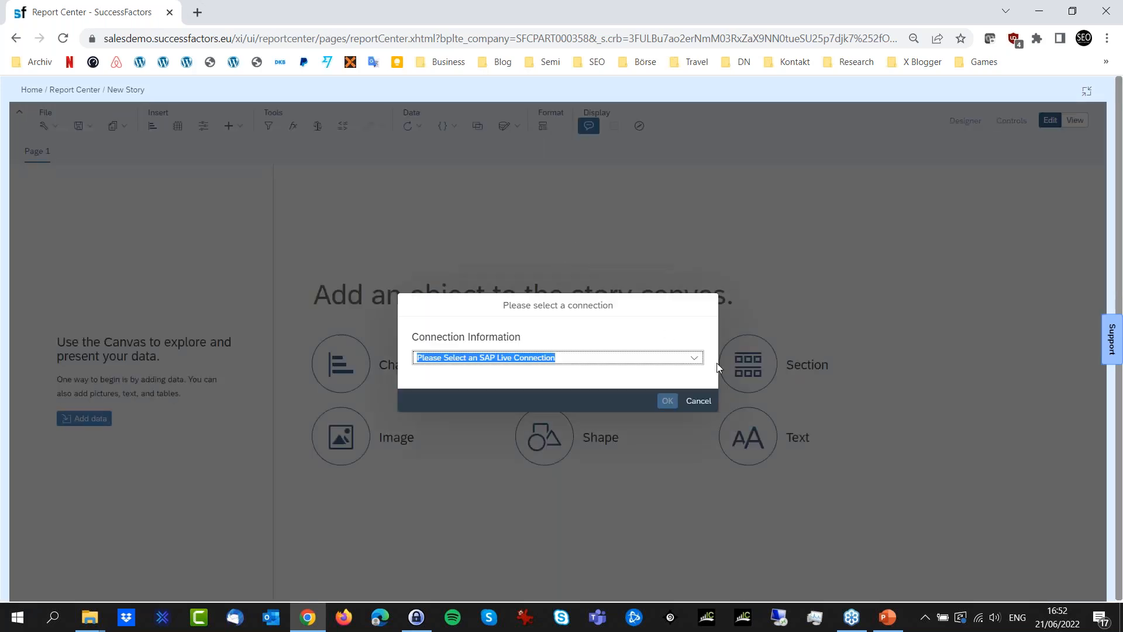
click(694, 357)
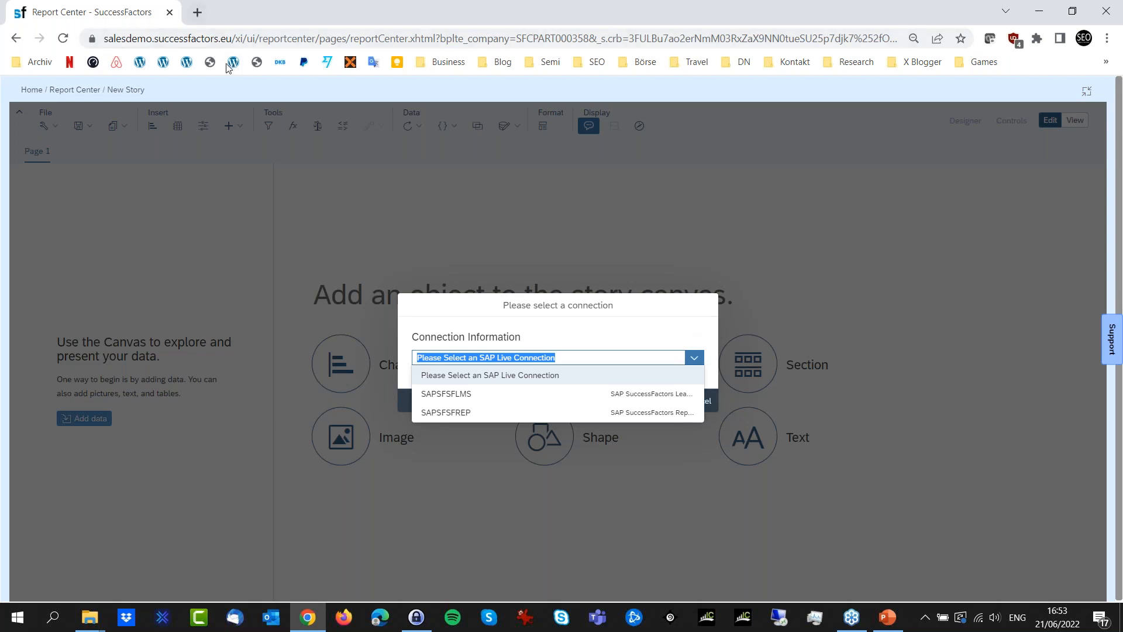
Switch to Firefox, open the bookmarked Story Documentation and go to Limitations and Important Notes for Stories in People Analytics
click(344, 617)
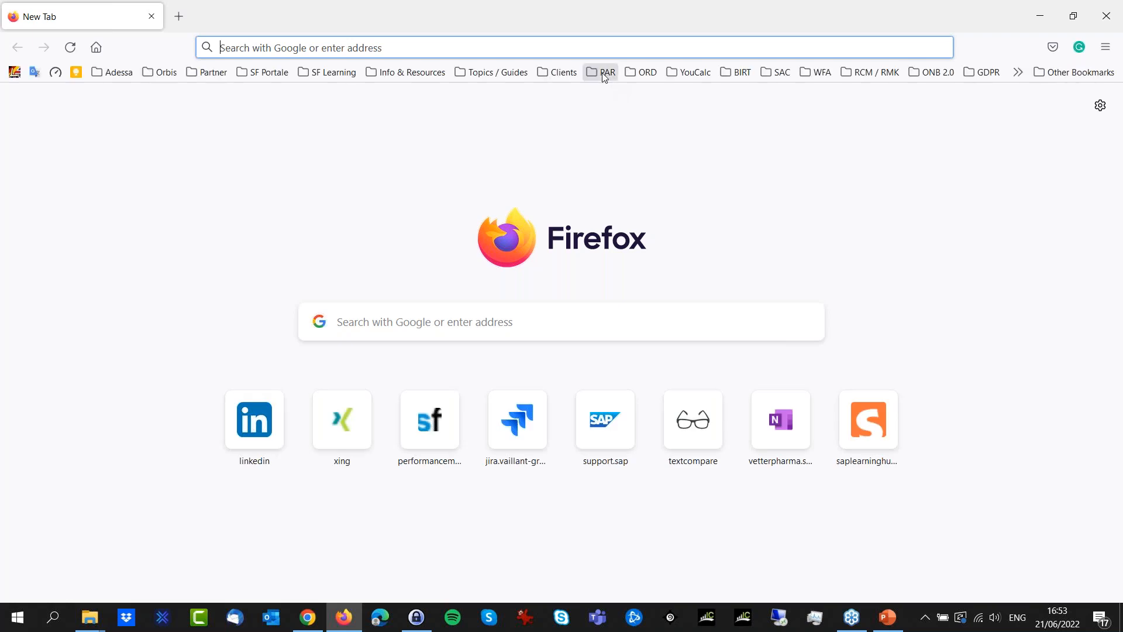
click(664, 363)
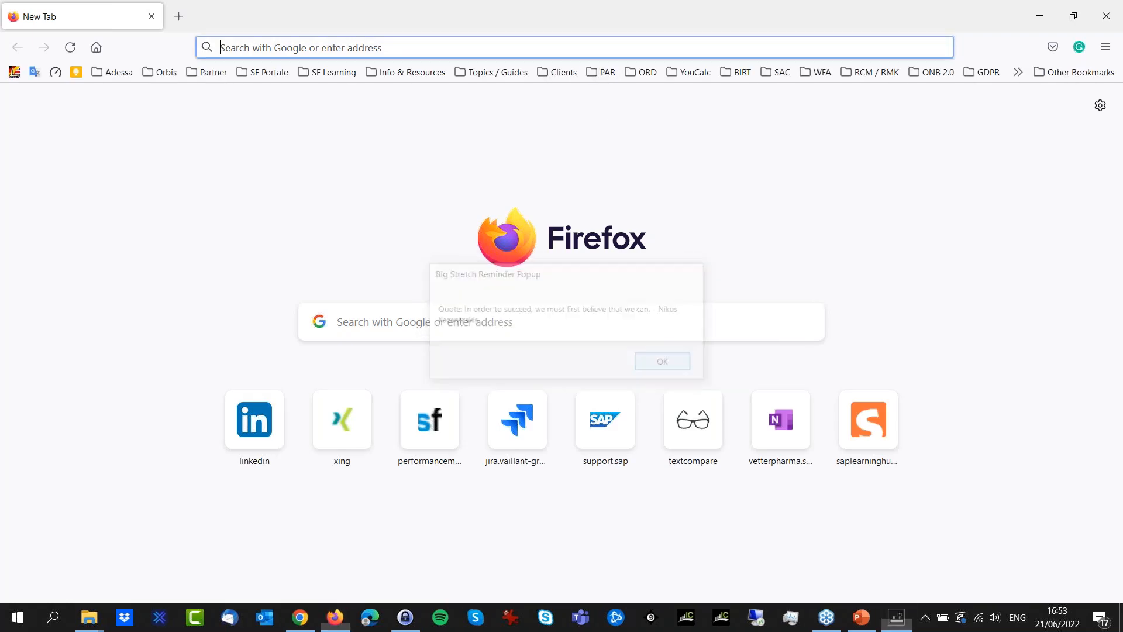
click(604, 73)
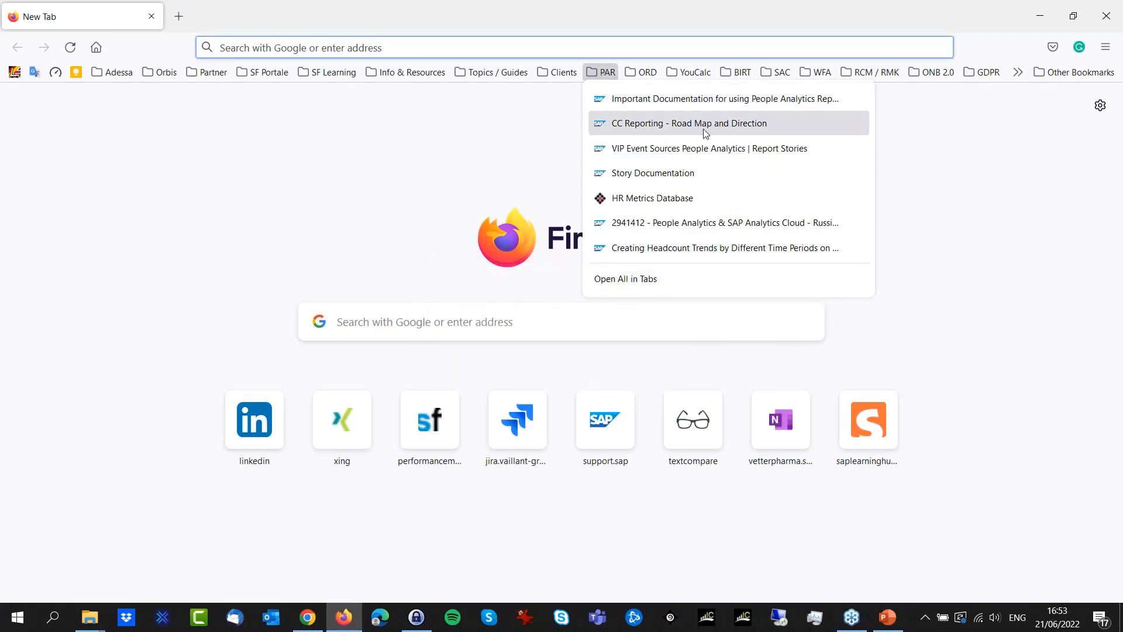
click(658, 174)
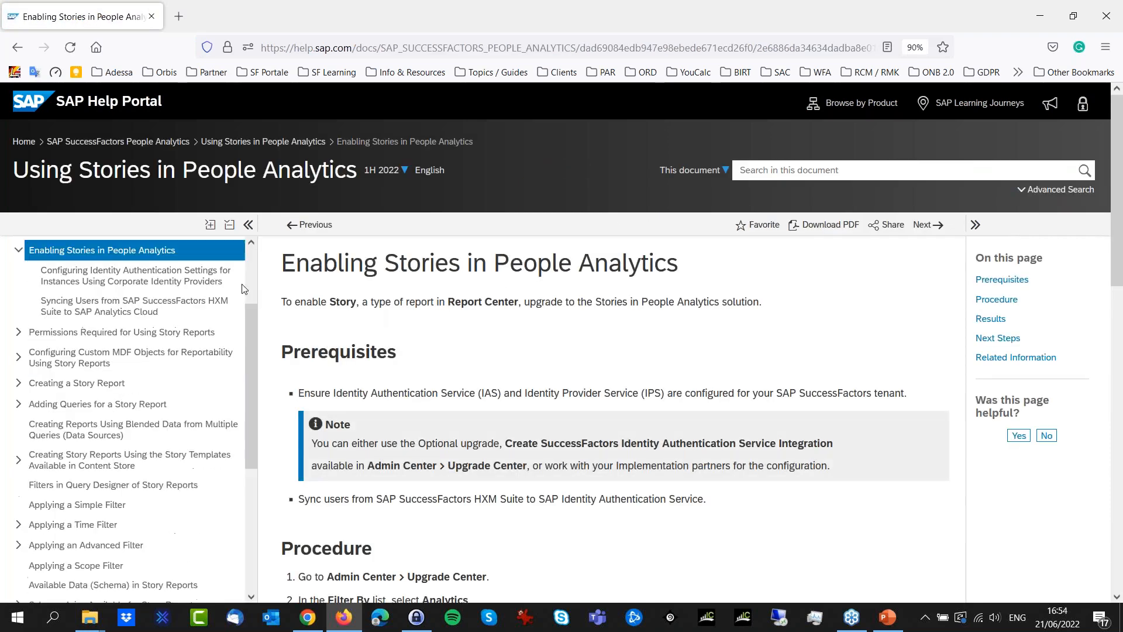
scroll(180, 323, up, 2)
click(84, 310)
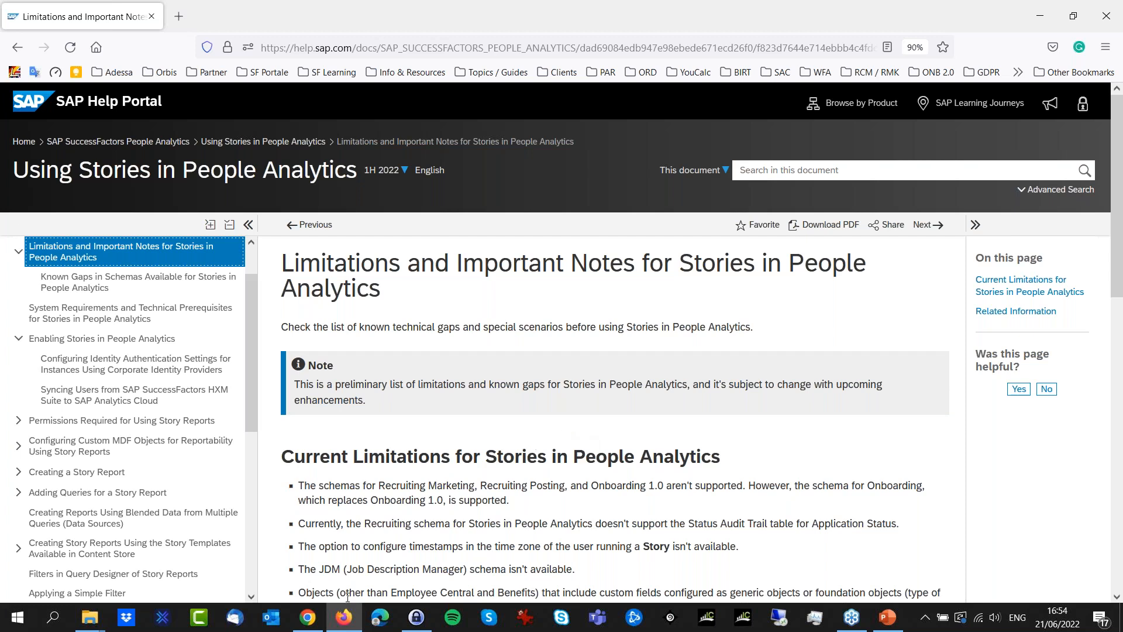
Switch to the PowerPoint webinar presentation and show the Starter Package Story Reporting slide, followed by the Release Update / Road Map slide
mouse_move(308, 623)
click(887, 617)
click(51, 367)
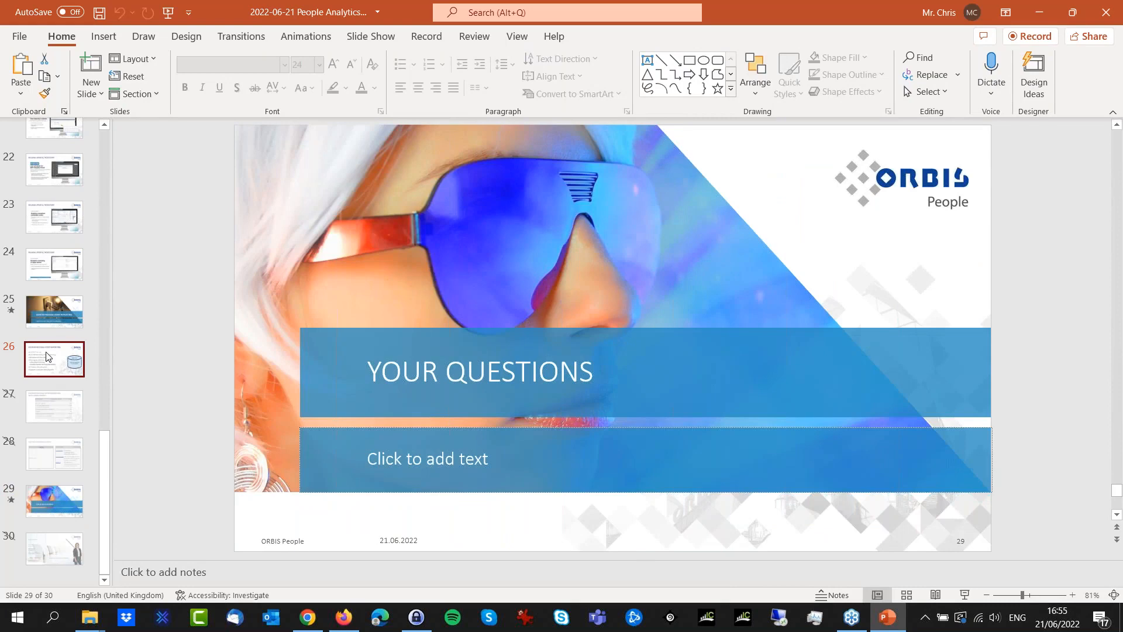
scroll(52, 351, up, 5)
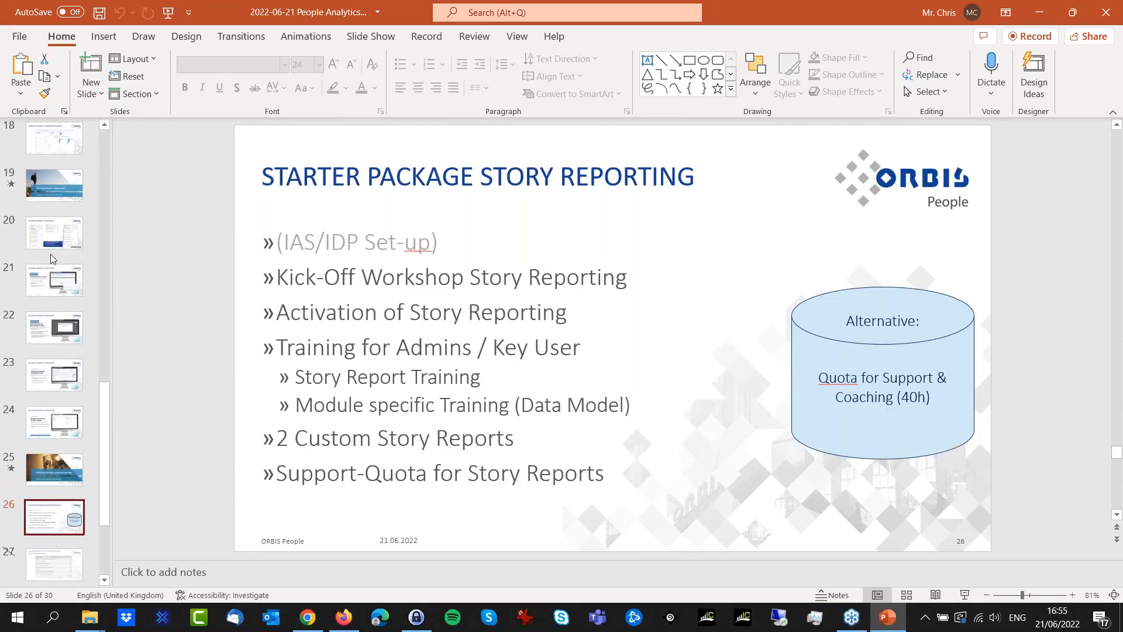
click(50, 243)
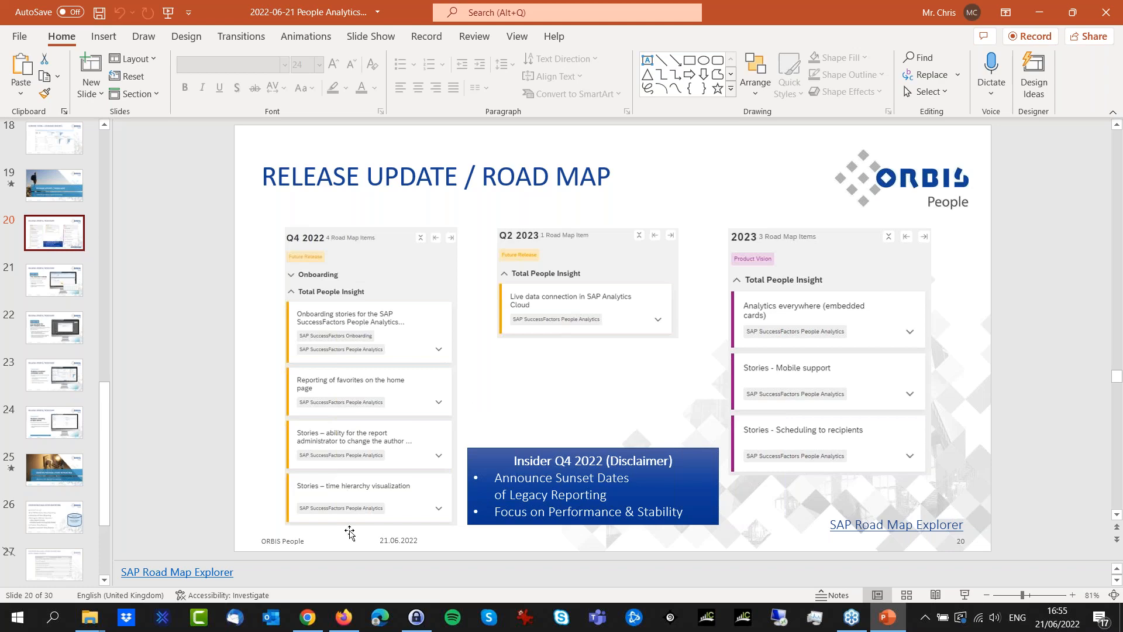
Switch to Chrome, cancel the connection choice, discard the new story, and open the second page of CW Termination Report (Webinar Demo)
click(316, 619)
click(698, 401)
click(66, 91)
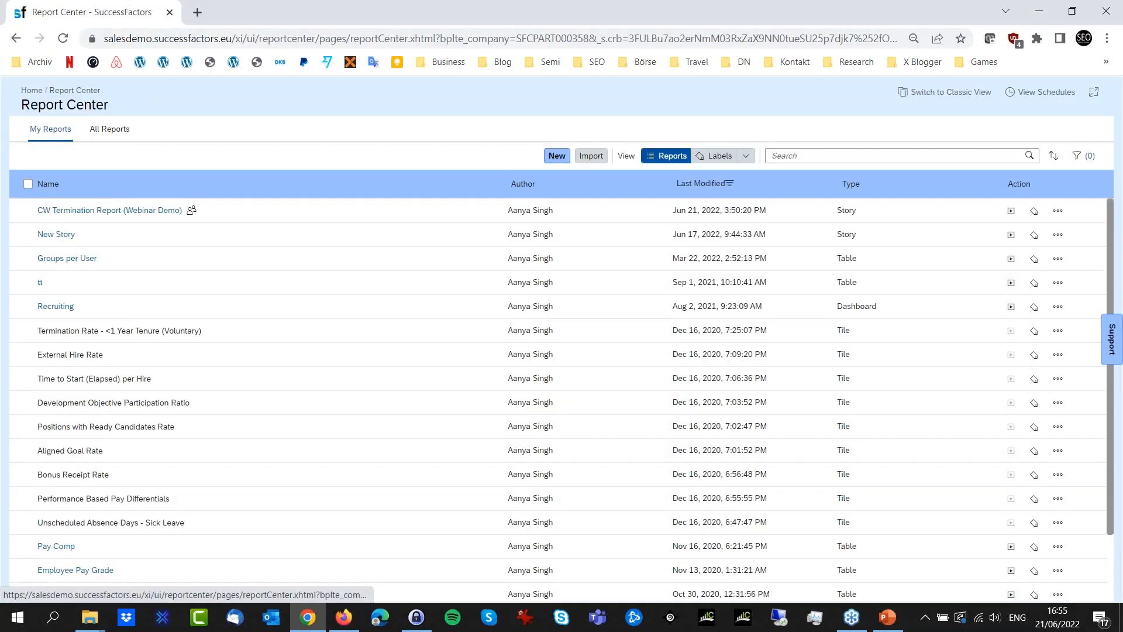
click(129, 253)
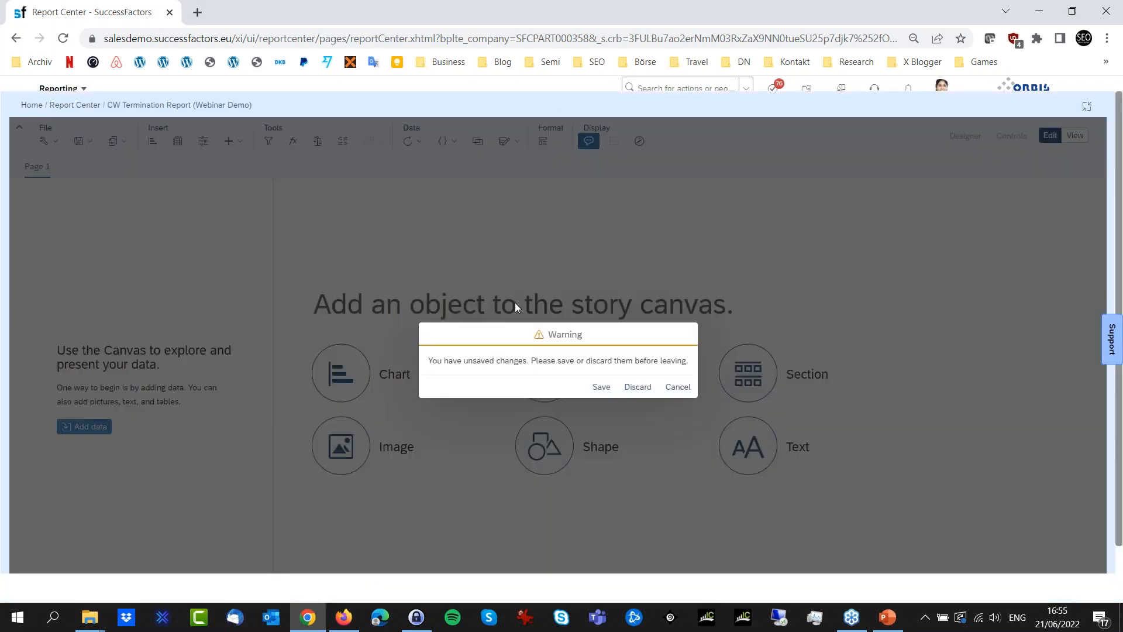
click(638, 380)
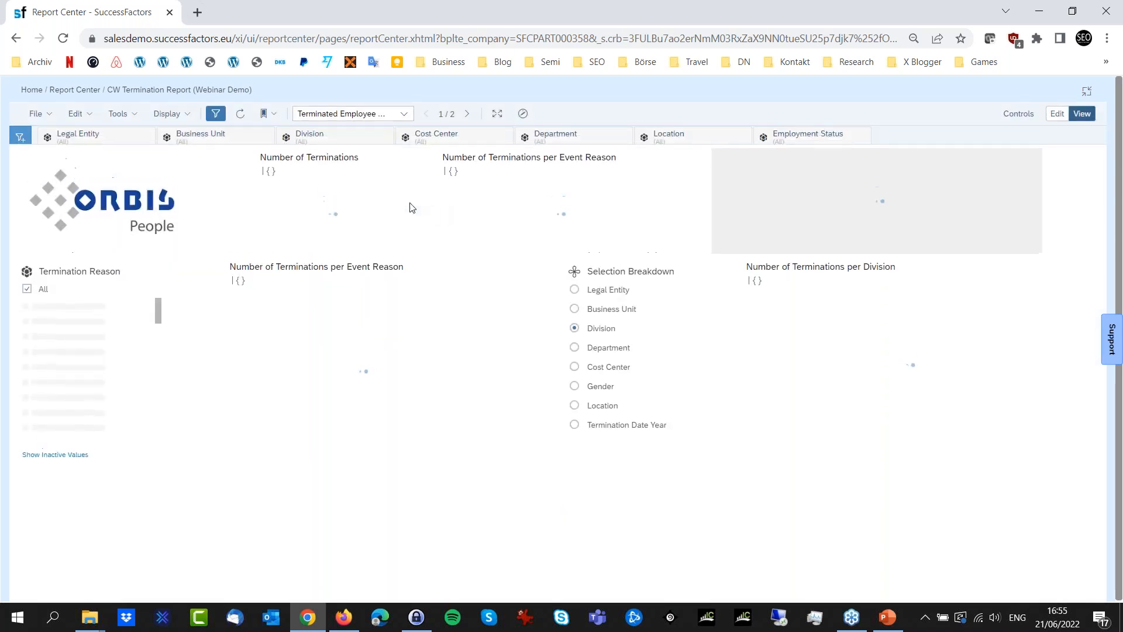
click(466, 115)
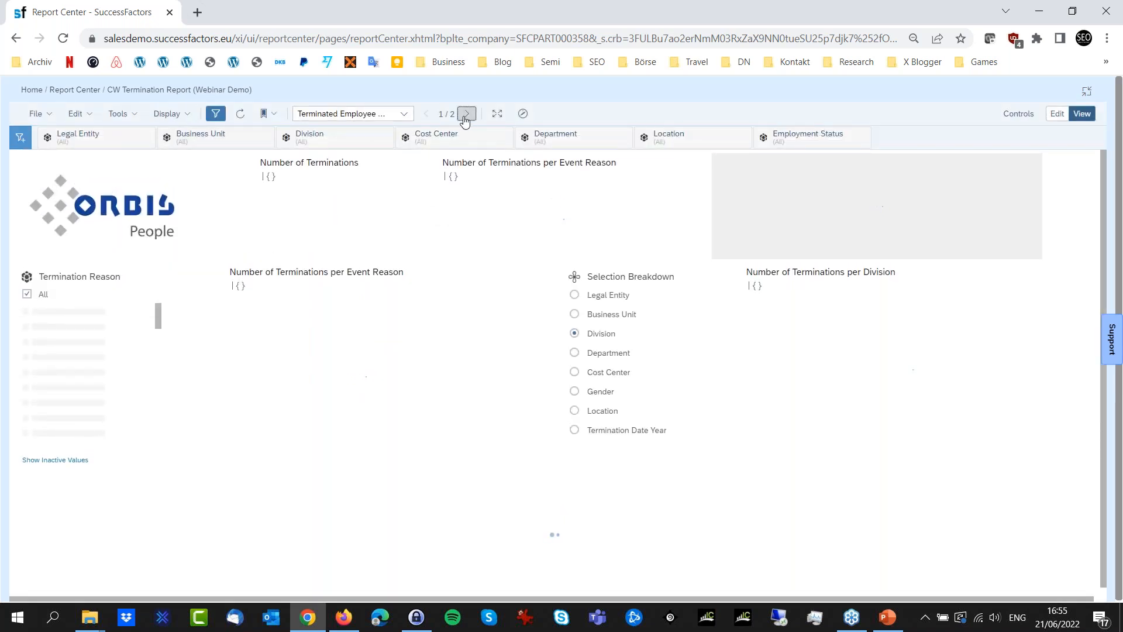